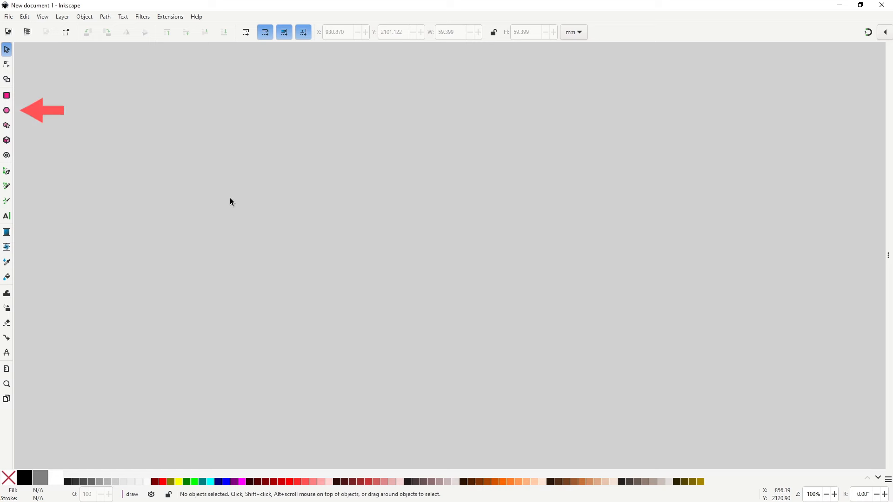
Draw an unfilled circle with a radius of about 37 mm as the base of the head
{"action": "left_click", "coordinate": [9, 111]}
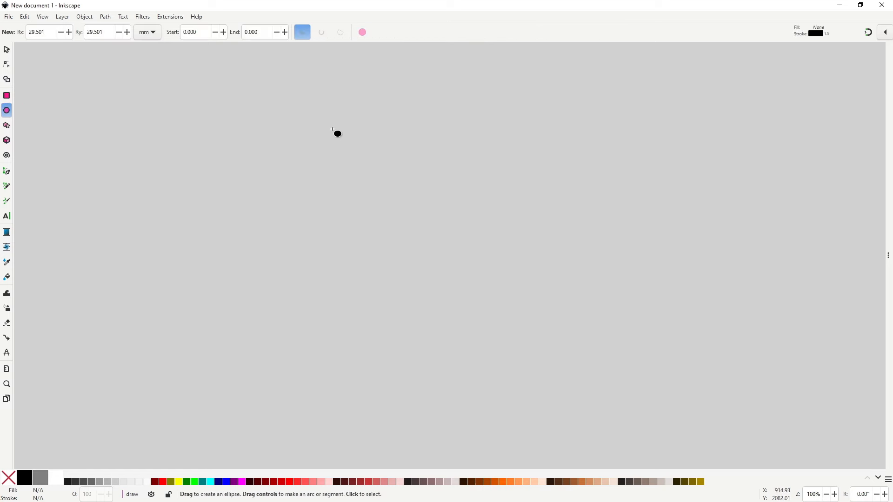
{"action": "left_click_drag", "start_coordinate": [329, 126], "coordinate": [473, 256]}
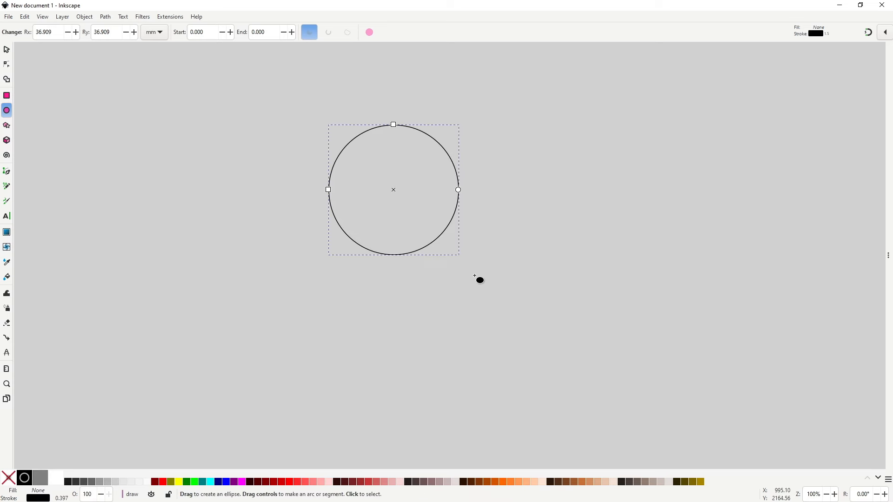
Draw an open three-node jaw path with the Pen tool, from the circle's right edge to a chin point below and curving up to its left side
{"action": "key", "text": "b"}
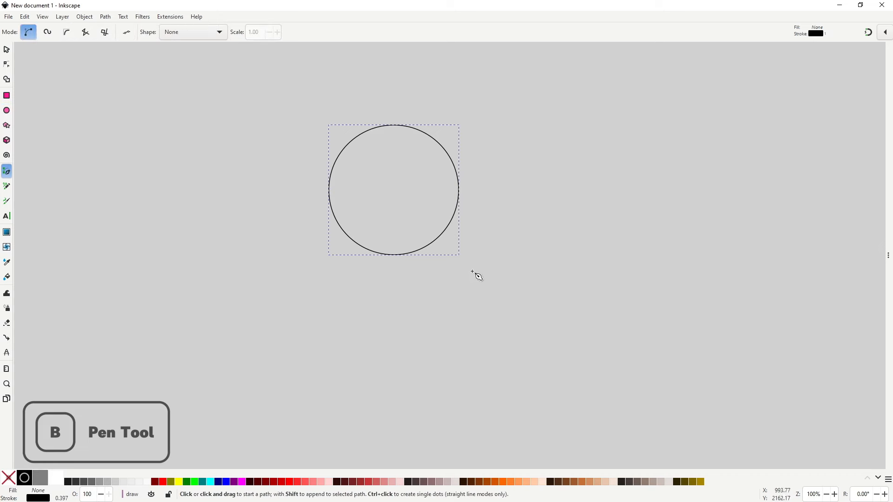
{"action": "left_click", "coordinate": [459, 187]}
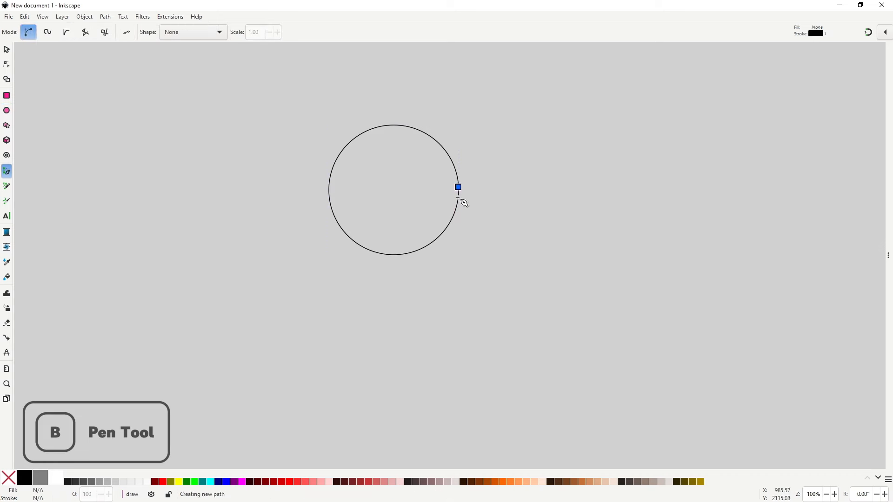
{"action": "left_click", "coordinate": [423, 300]}
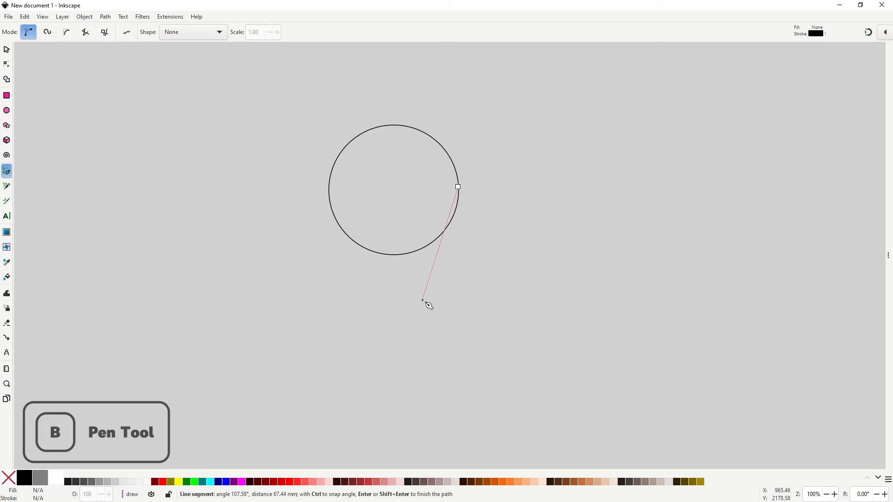
{"action": "left_click_drag", "start_coordinate": [343, 210], "coordinate": [345, 141]}
{"action": "key", "text": "Return"}
{"action": "key", "text": "s"}
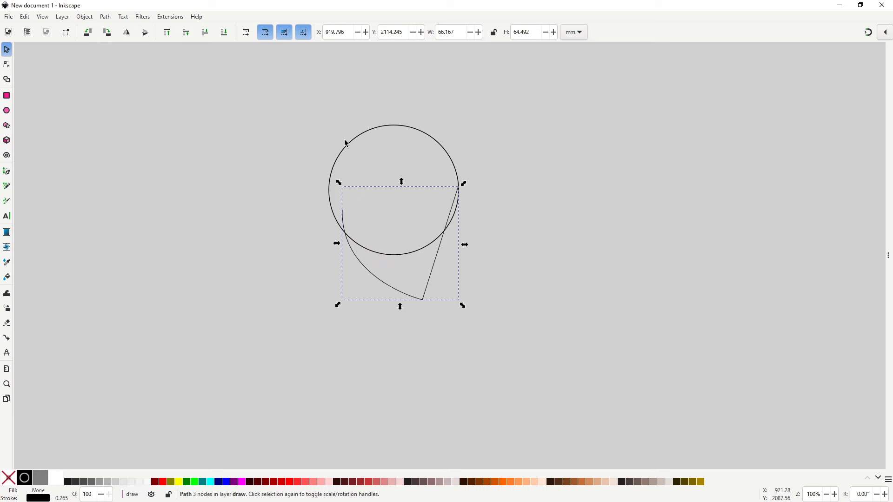
Bow the jaw's straight right segment outward, then move its left end node toward the circle's edge and raise the chin node slightly
{"action": "key", "text": "n"}
{"action": "left_click_drag", "start_coordinate": [444, 239], "coordinate": [455, 244]}
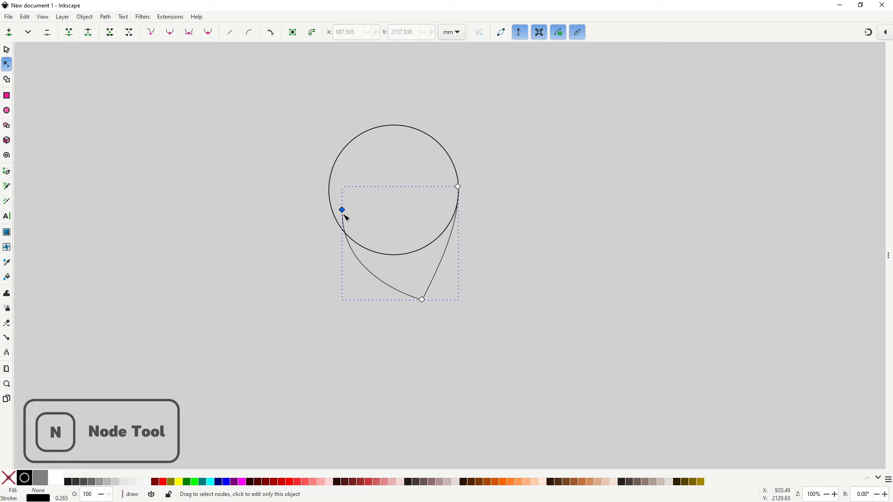
{"action": "left_click_drag", "start_coordinate": [342, 210], "coordinate": [336, 206]}
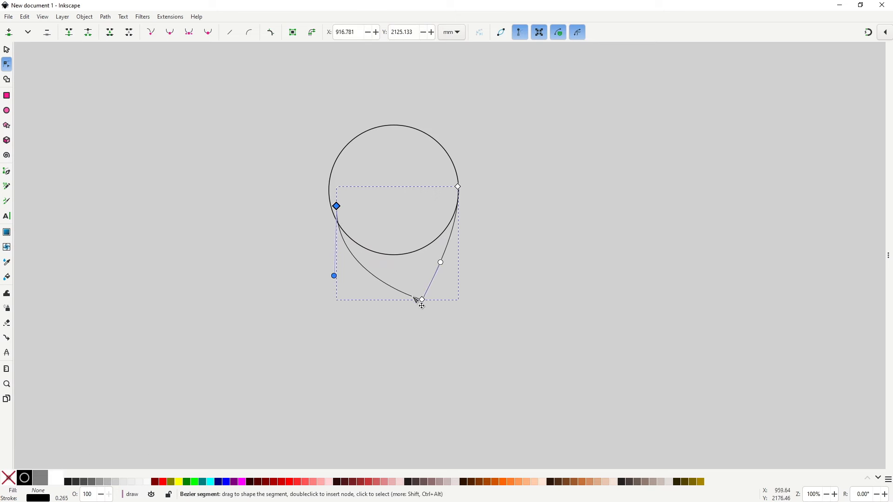
{"action": "left_click_drag", "start_coordinate": [422, 299], "coordinate": [419, 293]}
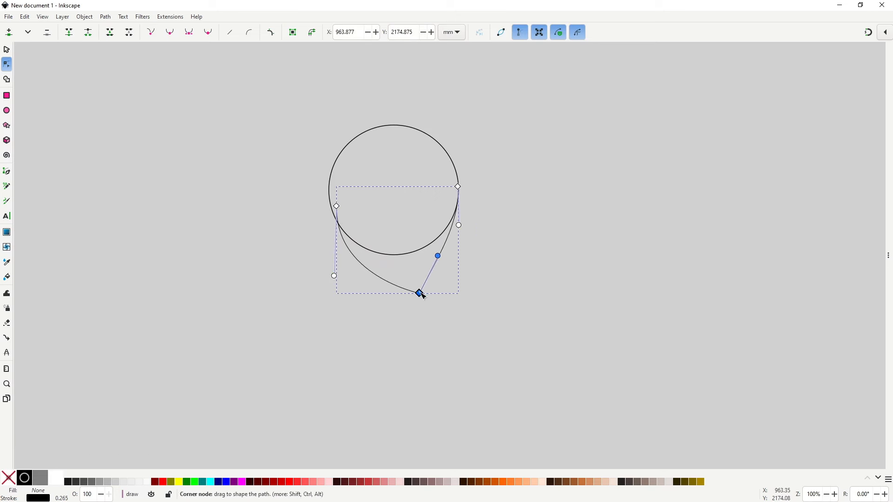
{"action": "left_click", "coordinate": [348, 183]}
Draw an open four-node ear outline of straight segments on the circle's left edge, about 13 mm wide and 26 mm high
{"action": "key", "text": "b"}
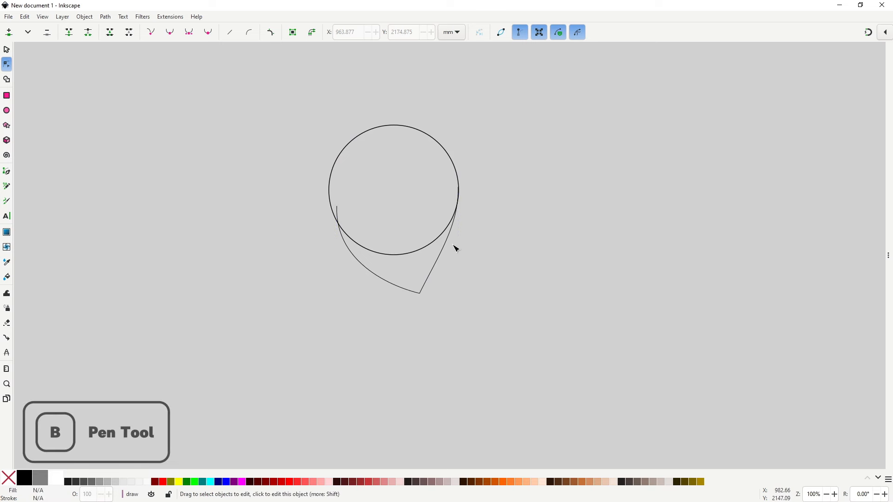
{"action": "left_click", "coordinate": [340, 183]}
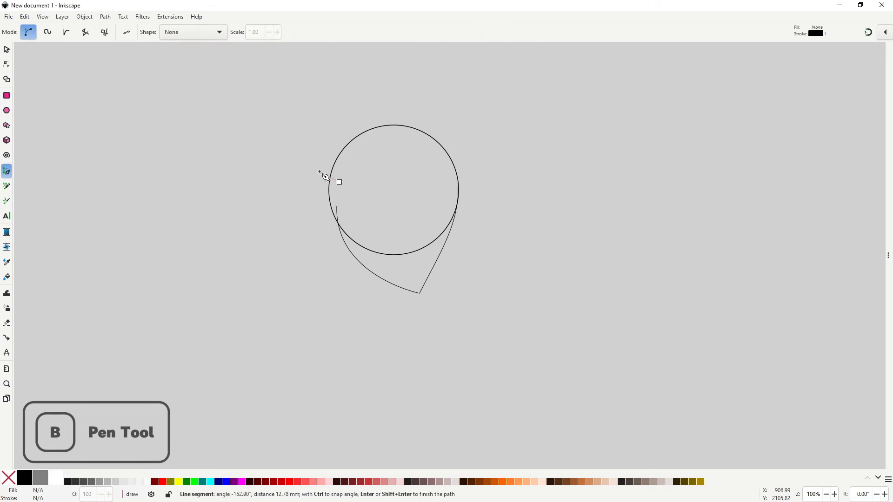
{"action": "left_click", "coordinate": [319, 170]}
{"action": "left_click", "coordinate": [321, 215]}
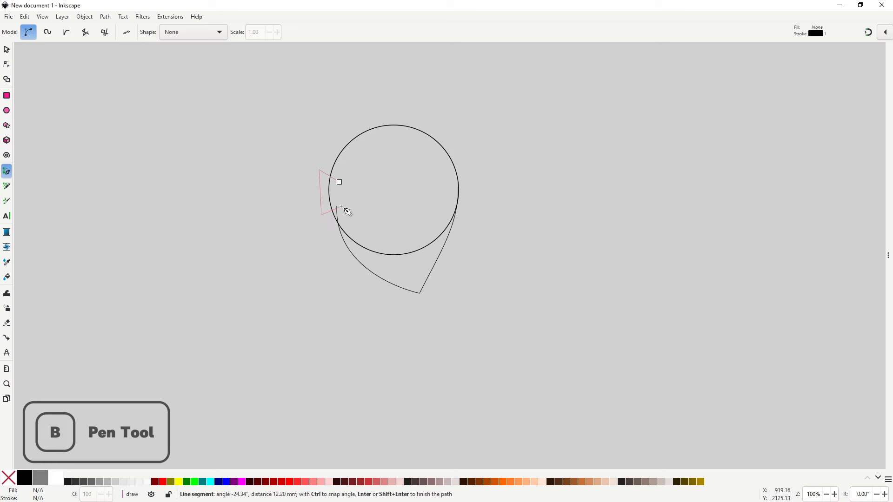
{"action": "left_click", "coordinate": [341, 205]}
{"action": "key", "text": "space"}
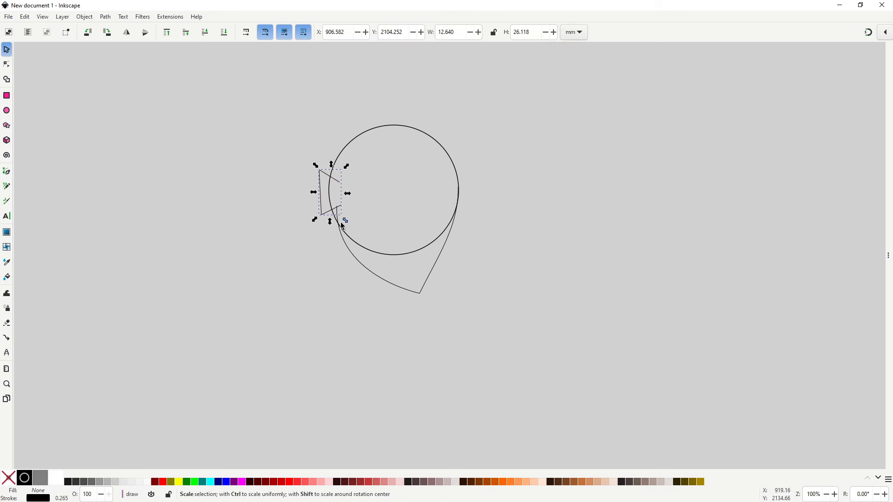
Make the ear's two outer nodes smooth and move both inward to form a rounded ear about 15 mm wide
{"action": "key", "text": "n"}
{"action": "left_click_drag", "start_coordinate": [299, 141], "coordinate": [331, 267]}
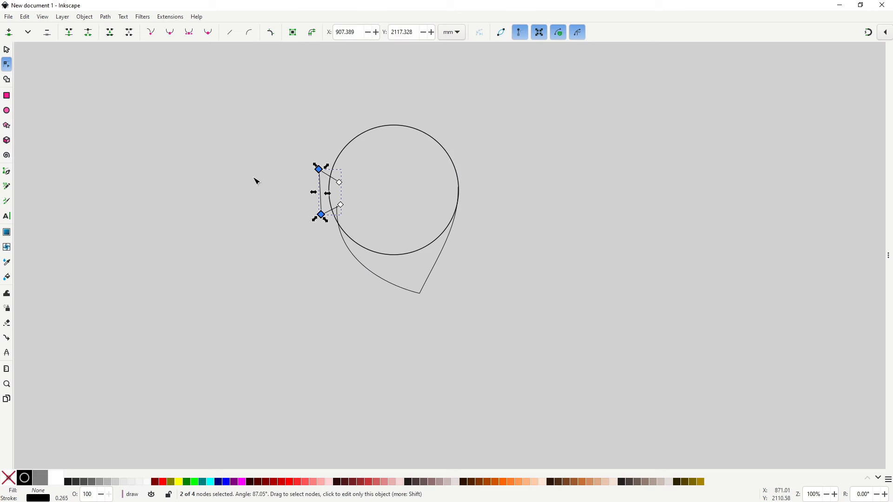
{"action": "left_click", "coordinate": [170, 33]}
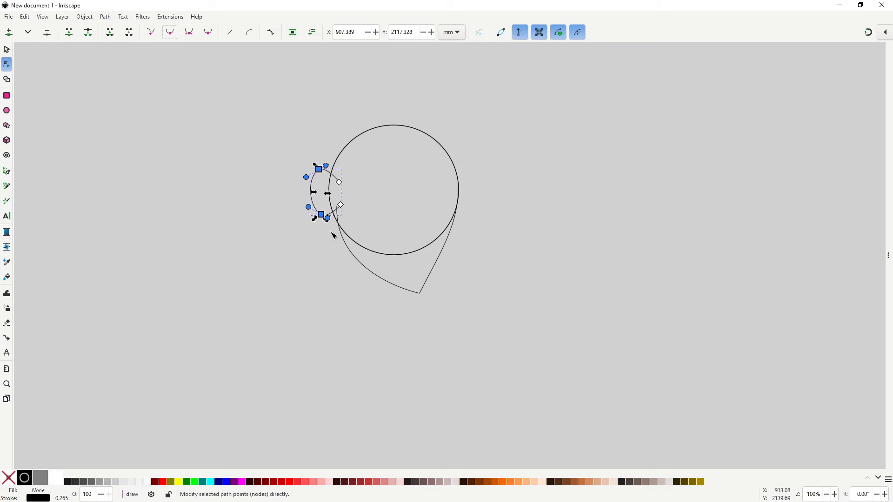
{"action": "left_click", "coordinate": [321, 215]}
{"action": "left_click_drag", "start_coordinate": [321, 215], "coordinate": [327, 212]}
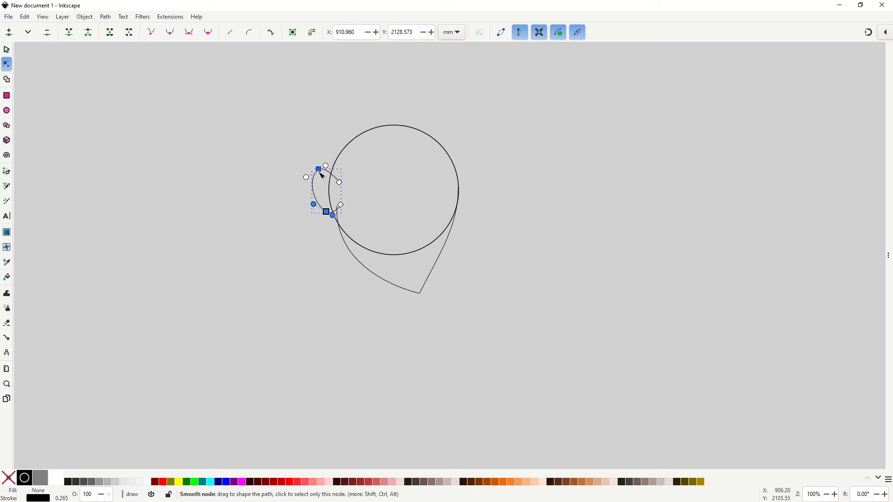
{"action": "left_click_drag", "start_coordinate": [319, 172], "coordinate": [324, 174]}
{"action": "key", "text": "s"}
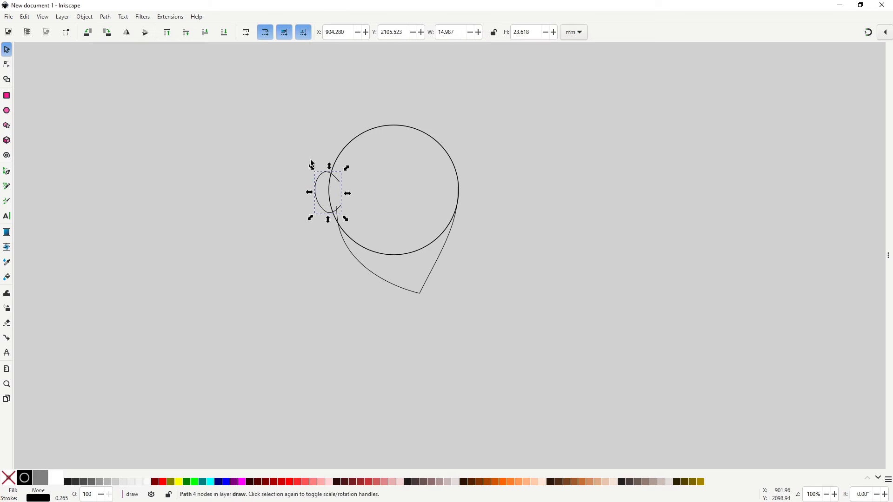
{"action": "left_click", "coordinate": [311, 160]}
Raise the jaw path's chin node and pull its right handle outward to give a fuller, rounded cheek
{"action": "key", "text": "n"}
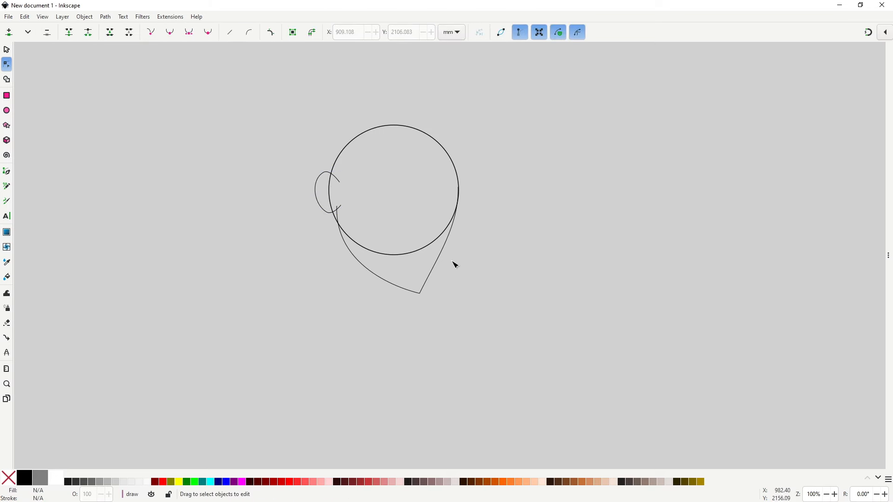
{"action": "left_click", "coordinate": [421, 296]}
{"action": "left_click_drag", "start_coordinate": [421, 298], "coordinate": [417, 289]}
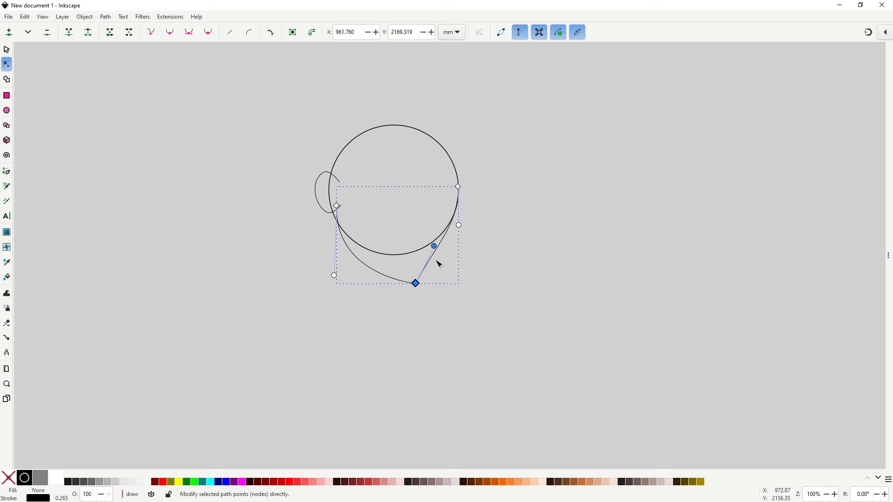
{"action": "left_click_drag", "start_coordinate": [433, 247], "coordinate": [465, 264]}
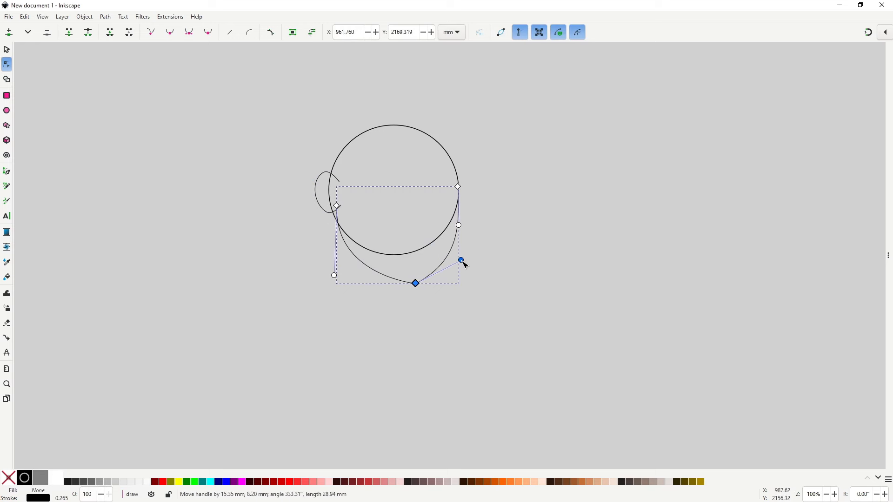
{"action": "mouse_move", "coordinate": [338, 205]}
{"action": "left_mouse_down"}
{"action": "mouse_move", "coordinate": [351, 210]}
{"action": "mouse_move", "coordinate": [334, 223]}
{"action": "mouse_move", "coordinate": [326, 206]}
{"action": "mouse_move", "coordinate": [334, 192]}
{"action": "left_mouse_up"}
Narrow the head circle to about 70 mm wide and shift the jaw's left end and the ear inward to match
{"action": "key", "text": "s"}
{"action": "left_click", "coordinate": [325, 209]}
{"action": "left_click", "coordinate": [479, 257]}
{"action": "key", "text": "n"}
{"action": "left_click", "coordinate": [334, 167]}
Scale the ear to about 10.8 mm wide and 24.7 mm high
{"action": "key", "text": "s"}
{"action": "left_click", "coordinate": [341, 227]}
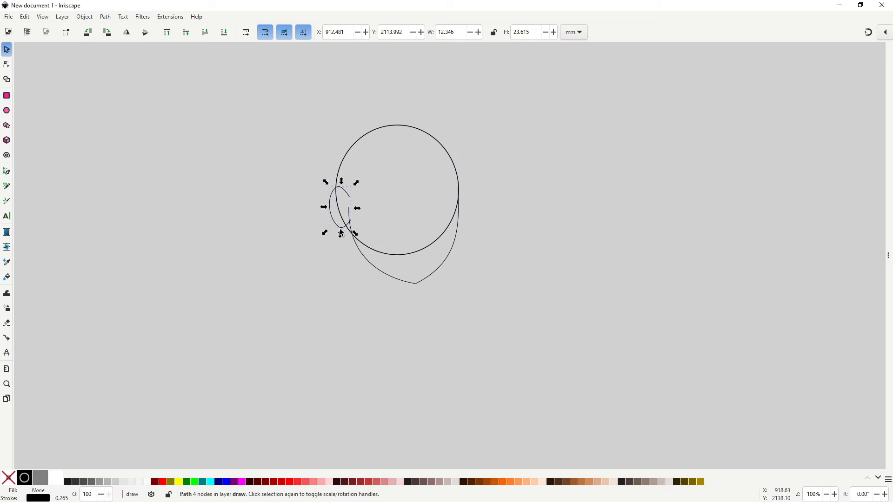
{"action": "left_click_drag", "start_coordinate": [343, 239], "coordinate": [343, 237]}
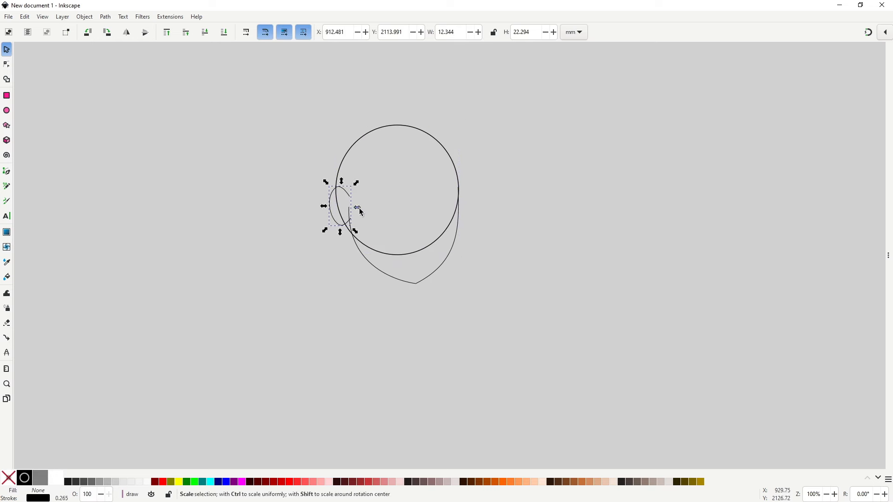
{"action": "left_click_drag", "start_coordinate": [355, 207], "coordinate": [340, 236]}
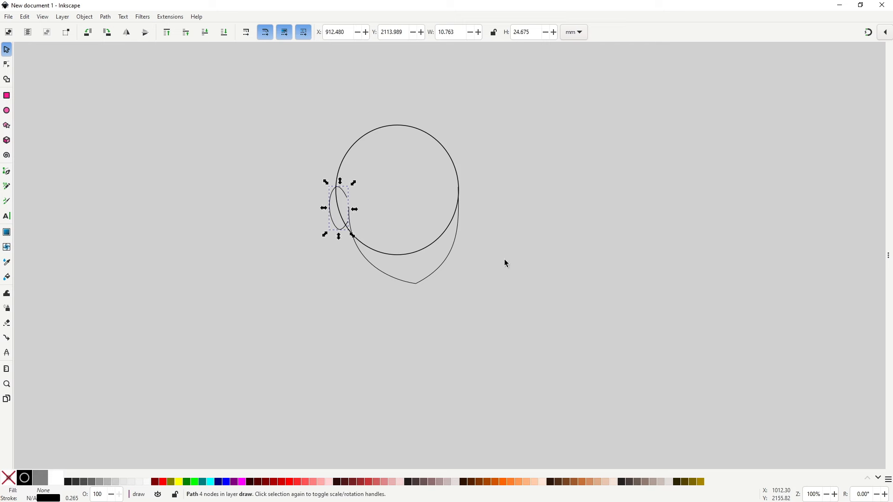
Unite the head ellipse and the jaw path into a single shape
{"action": "left_click", "coordinate": [440, 155]}
{"action": "left_click", "coordinate": [445, 147]}
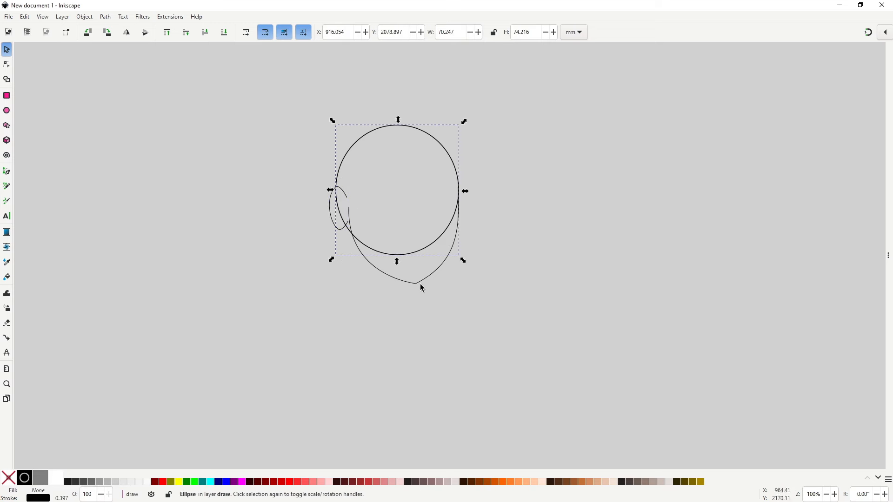
{"action": "key", "text": "shift"}
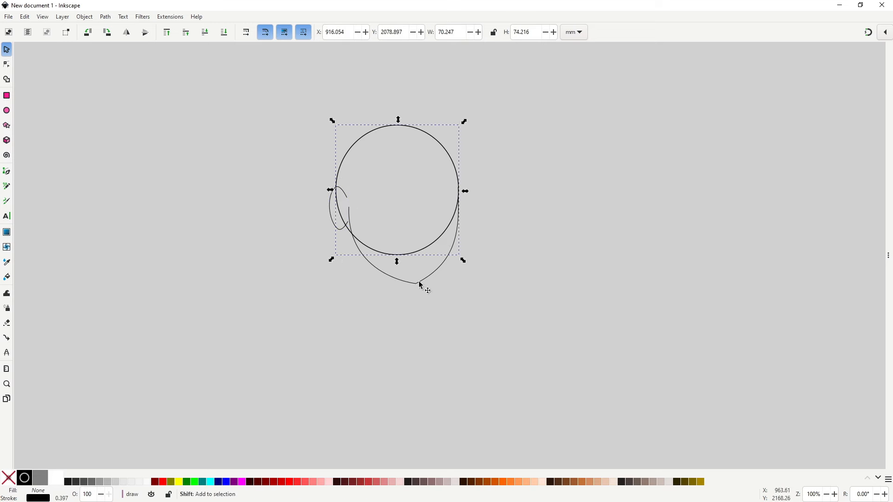
{"action": "left_click", "coordinate": [420, 284], "text": "shift"}
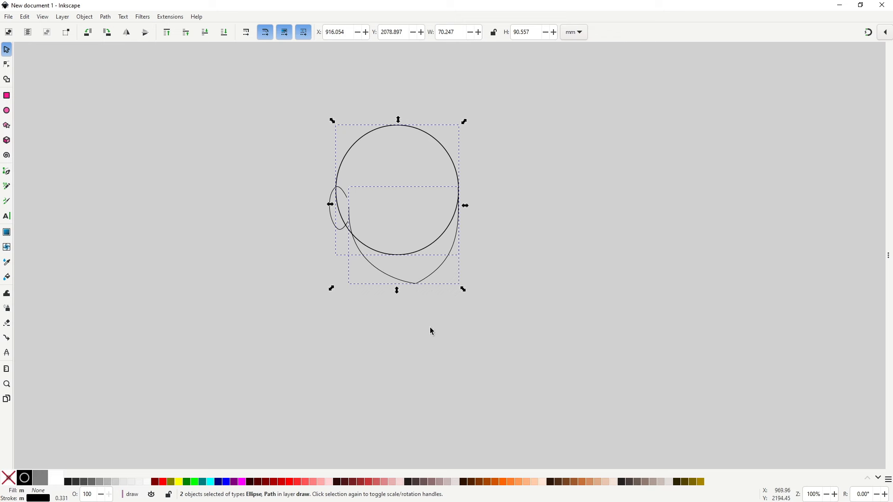
{"action": "key", "text": "ctrl+plus"}
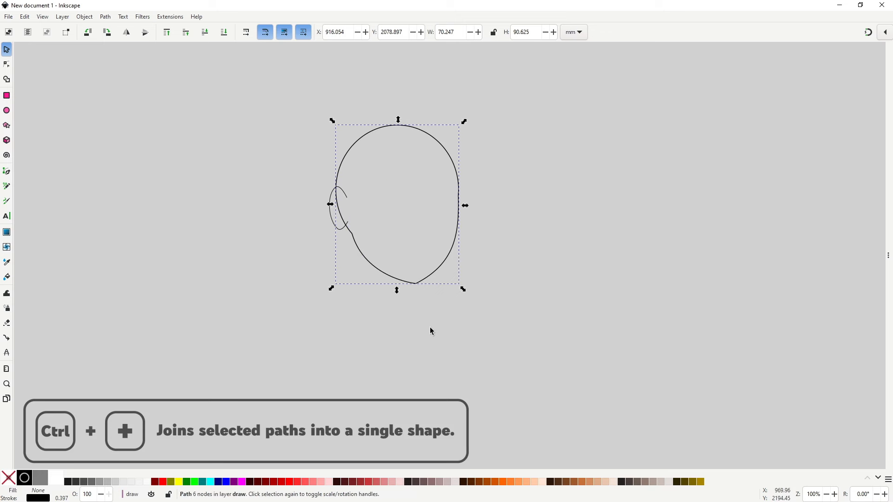
Nudge the ear slightly toward the head, shorten it to about 22.7 mm high, and extend its lower end to about 11.1 mm overall width
{"action": "left_click", "coordinate": [334, 225]}
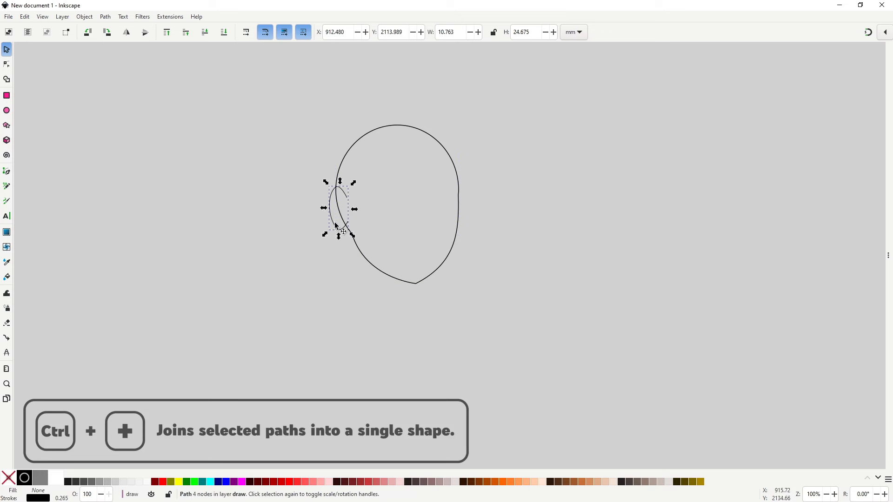
{"action": "left_click_drag", "start_coordinate": [336, 227], "coordinate": [337, 228]}
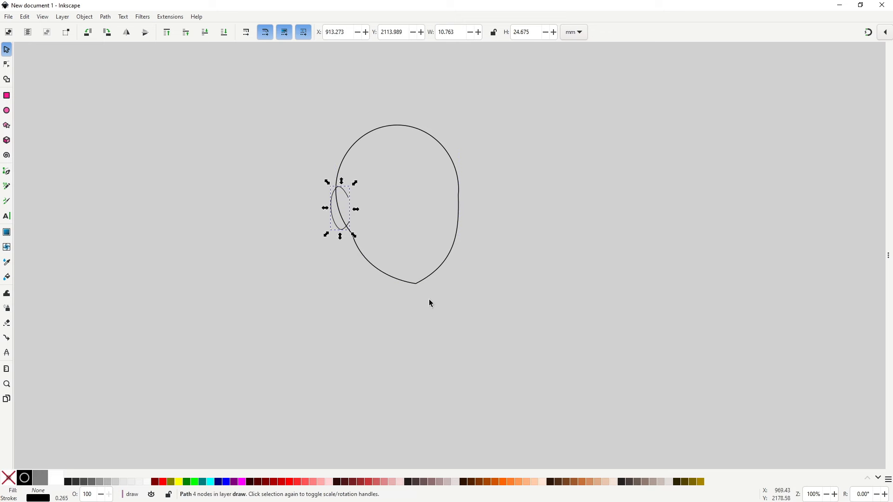
{"action": "scroll", "coordinate": [346, 202], "scroll_direction": "up", "scroll_amount": 2}
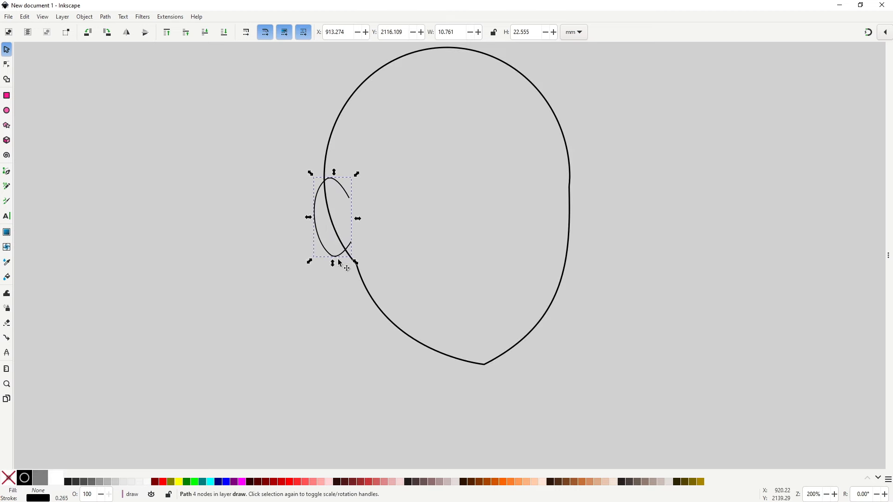
{"action": "key", "text": "n"}
{"action": "key", "text": "s"}
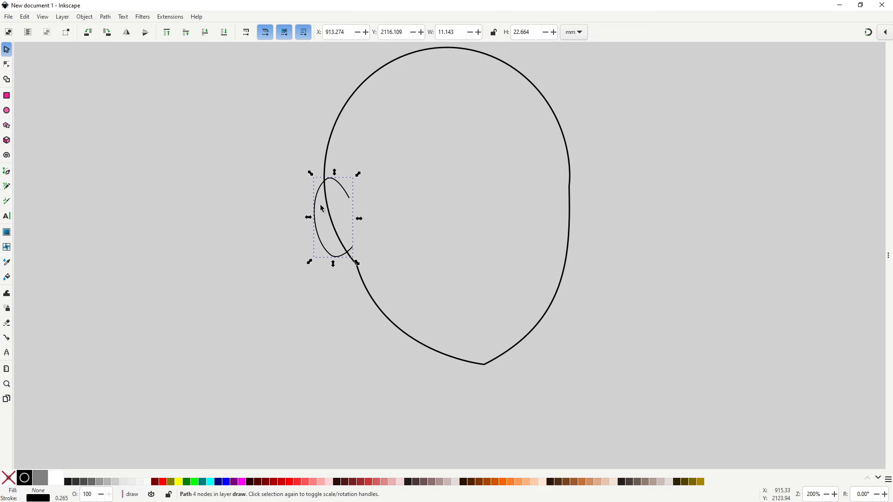
Delete the extra node on the head outline's right side and straighten the remaining node's lower handle to smooth the cheek curve
{"action": "scroll", "coordinate": [417, 272], "scroll_direction": "down", "scroll_amount": 2}
{"action": "left_click_drag", "start_coordinate": [461, 264], "coordinate": [418, 278]}
{"action": "left_click", "coordinate": [454, 273]}
{"action": "scroll", "coordinate": [434, 262], "scroll_direction": "up", "scroll_amount": 2}
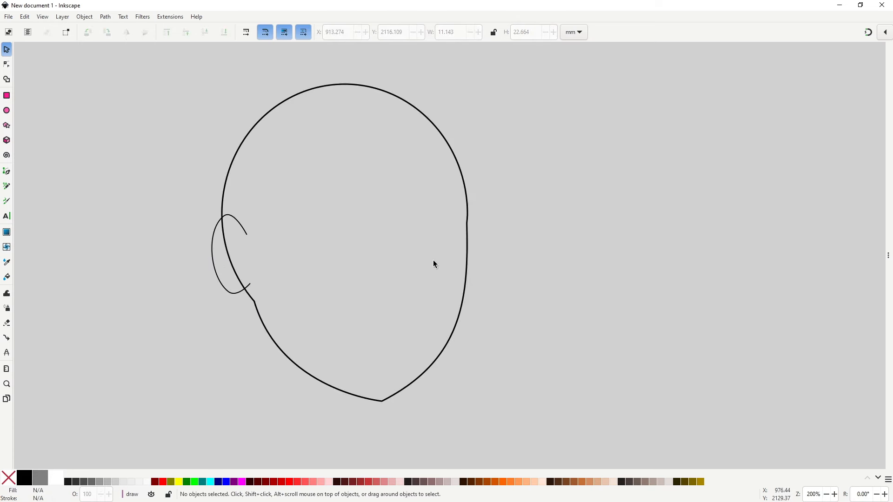
{"action": "key", "text": "n"}
{"action": "left_click", "coordinate": [467, 230]}
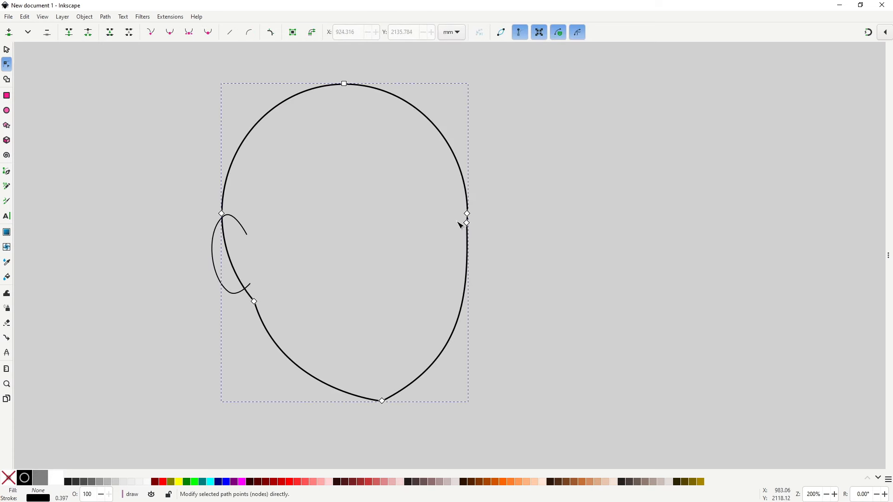
{"action": "left_click_drag", "start_coordinate": [471, 229], "coordinate": [489, 246]}
{"action": "key", "text": "Delete"}
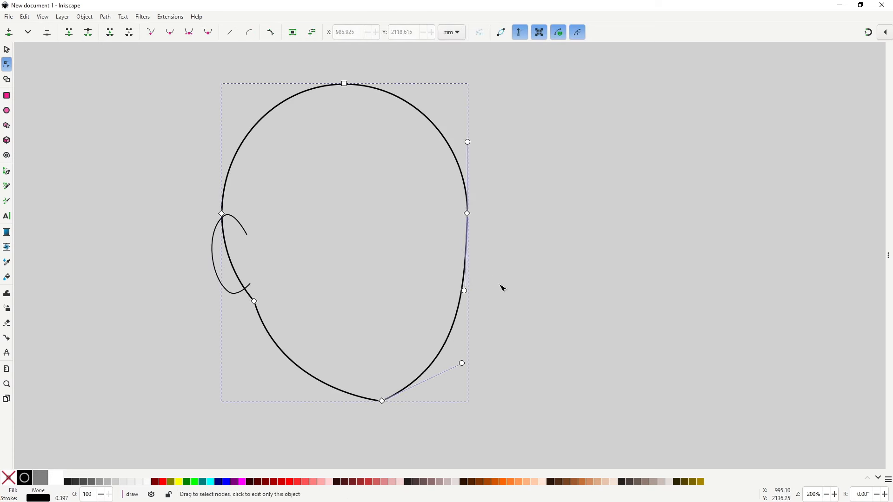
{"action": "left_click_drag", "start_coordinate": [464, 291], "coordinate": [466, 296]}
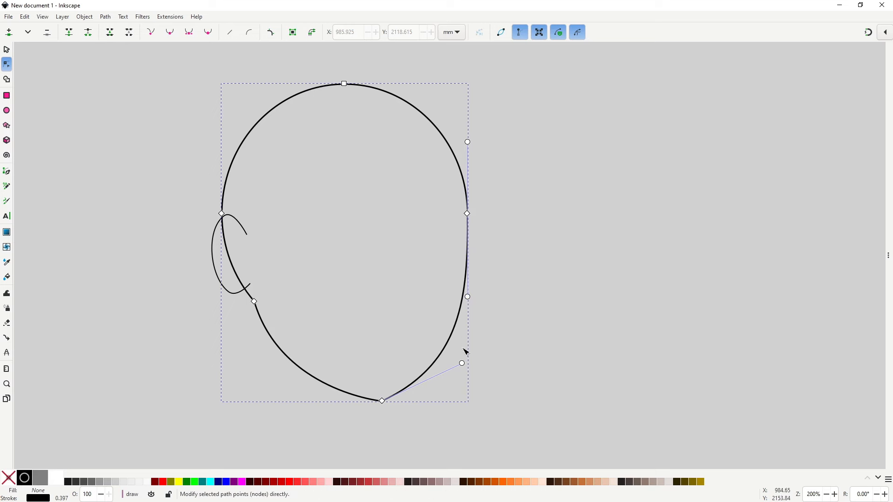
Fill the head and the ear with the same light peach skin colour
{"action": "key", "text": "s"}
{"action": "left_click", "coordinate": [483, 345]}
{"action": "key", "text": "n"}
{"action": "left_click", "coordinate": [246, 138]}
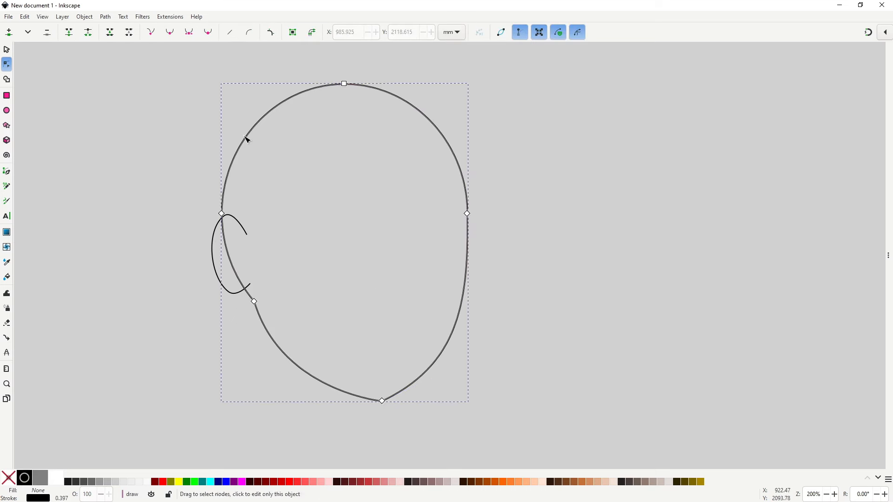
{"action": "key", "text": "s"}
{"action": "left_click", "coordinate": [504, 258]}
{"action": "left_click", "coordinate": [465, 268]}
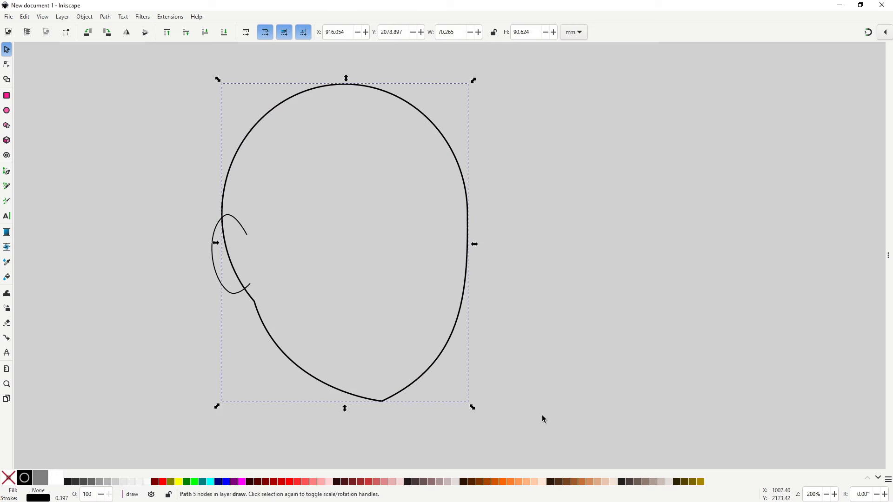
{"action": "left_click", "coordinate": [544, 482]}
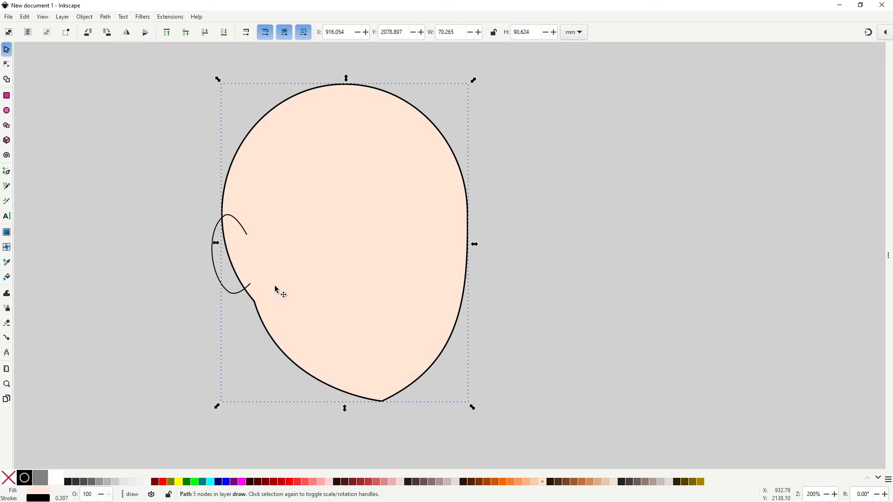
{"action": "left_click", "coordinate": [239, 221]}
{"action": "left_click", "coordinate": [543, 482]}
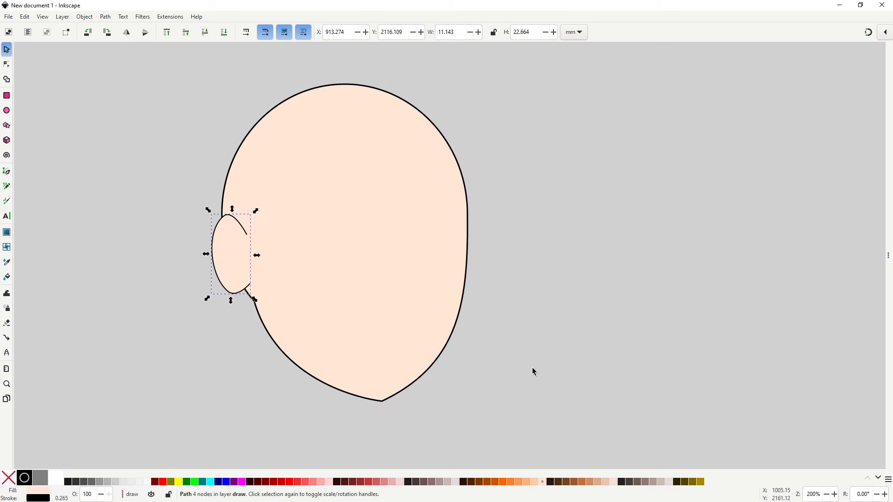
Copy the head's style and paste it onto the ear to match the outline thickness
{"action": "left_click", "coordinate": [454, 241]}
{"action": "key", "text": "ctrl+c"}
{"action": "left_click", "coordinate": [245, 232]}
{"action": "key", "text": "ctrl+shift+v"}
Add a node on the head outline's right side below the brow and move it inward to form the eye socket
{"action": "left_click", "coordinate": [447, 269]}
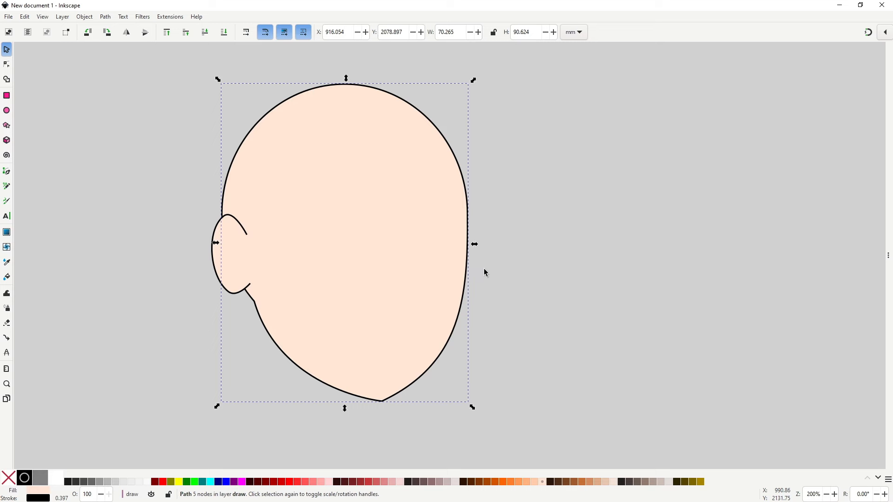
{"action": "double_click", "coordinate": [467, 257]}
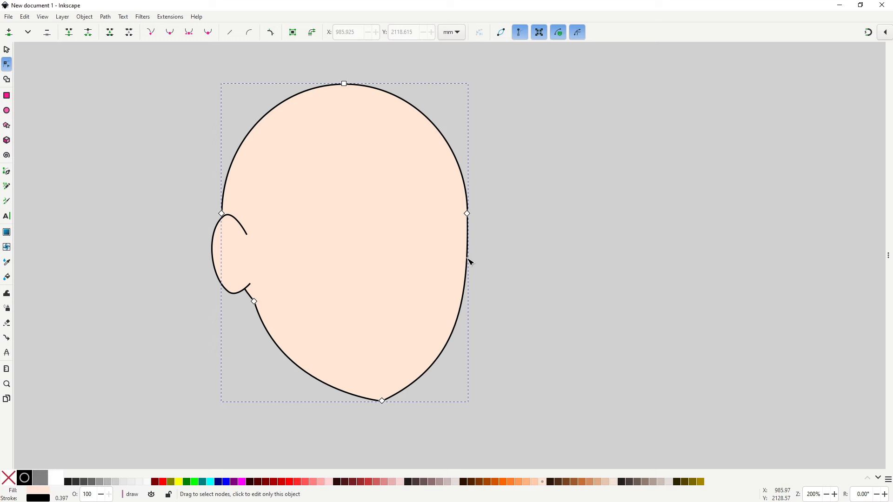
{"action": "double_click", "coordinate": [467, 265]}
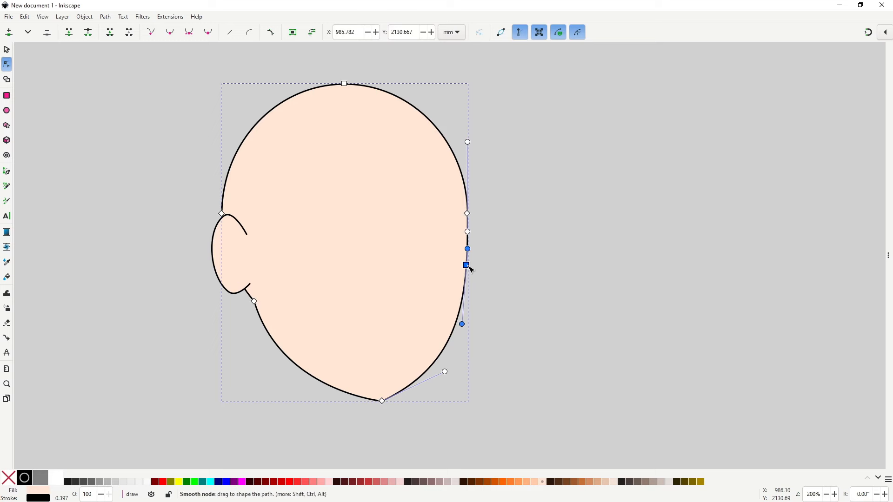
{"action": "left_click_drag", "start_coordinate": [468, 267], "coordinate": [456, 271]}
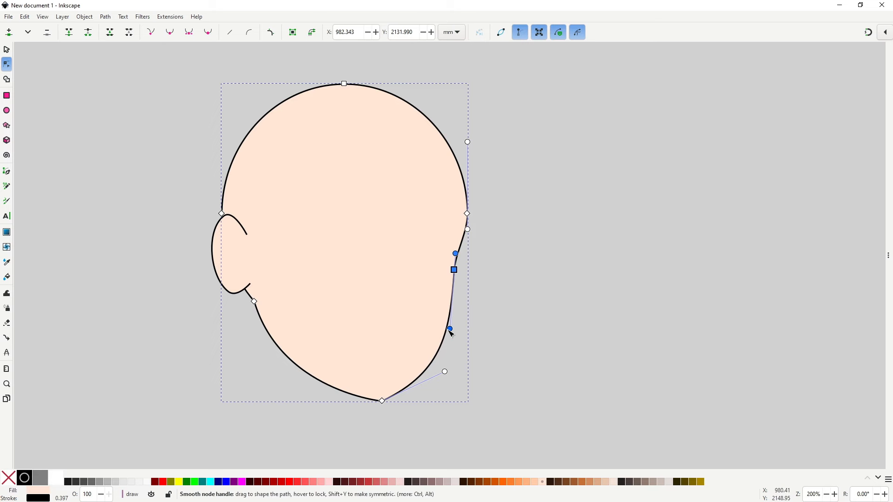
Make the eye socket node a corner, then shape the cheek outward with the node handles and lower the chin node slightly
{"action": "left_click", "coordinate": [150, 33]}
{"action": "mouse_move", "coordinate": [450, 330]}
{"action": "left_mouse_down"}
{"action": "mouse_move", "coordinate": [467, 320]}
{"action": "mouse_move", "coordinate": [466, 329]}
{"action": "left_mouse_up"}
{"action": "left_click_drag", "start_coordinate": [445, 371], "coordinate": [461, 344]}
{"action": "left_click_drag", "start_coordinate": [383, 403], "coordinate": [383, 406]}
{"action": "left_click_drag", "start_coordinate": [462, 346], "coordinate": [454, 362]}
{"action": "left_click_drag", "start_coordinate": [466, 327], "coordinate": [469, 321]}
Move the head's jaw node up to the ear's lower end and lower the crown node slightly
{"action": "left_click_drag", "start_coordinate": [254, 302], "coordinate": [250, 286]}
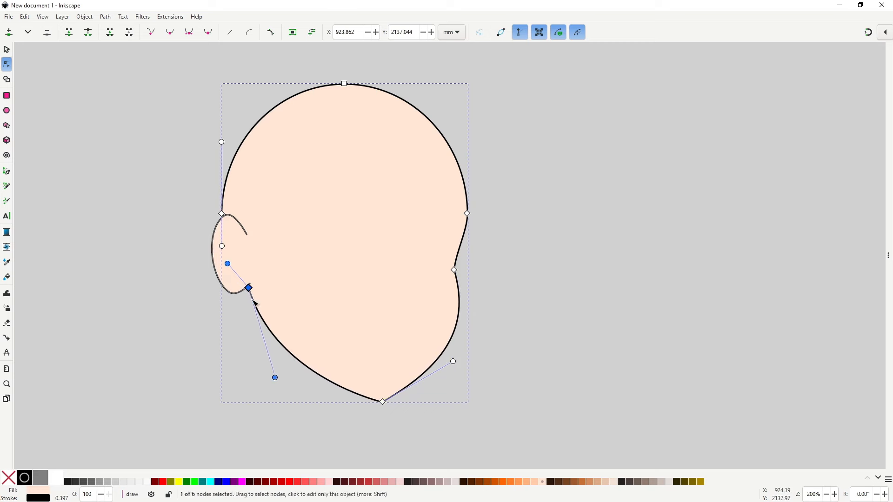
{"action": "left_click_drag", "start_coordinate": [344, 84], "coordinate": [343, 87]}
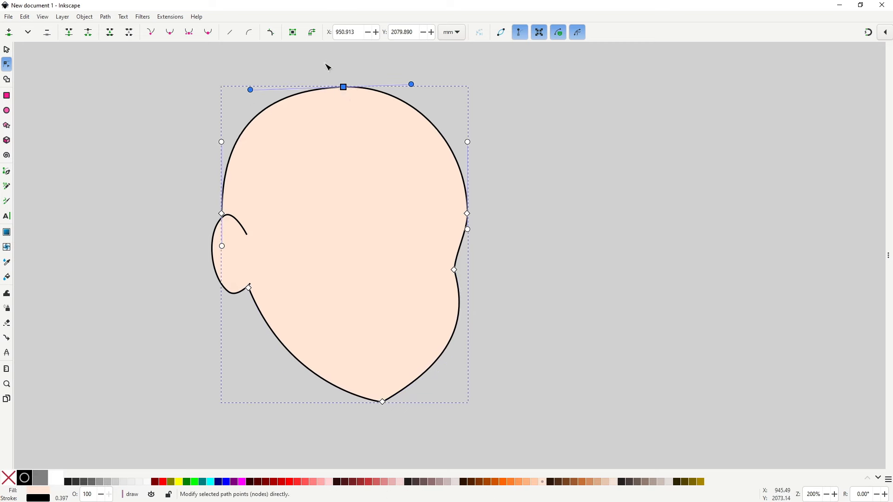
Reshape the ear to about 12.9 mm wide and 21.1 mm high by moving its upper nodes, deleting the bottom node and adjusting the curve
{"action": "key", "text": "s"}
{"action": "left_click_drag", "start_coordinate": [230, 286], "coordinate": [230, 287]}
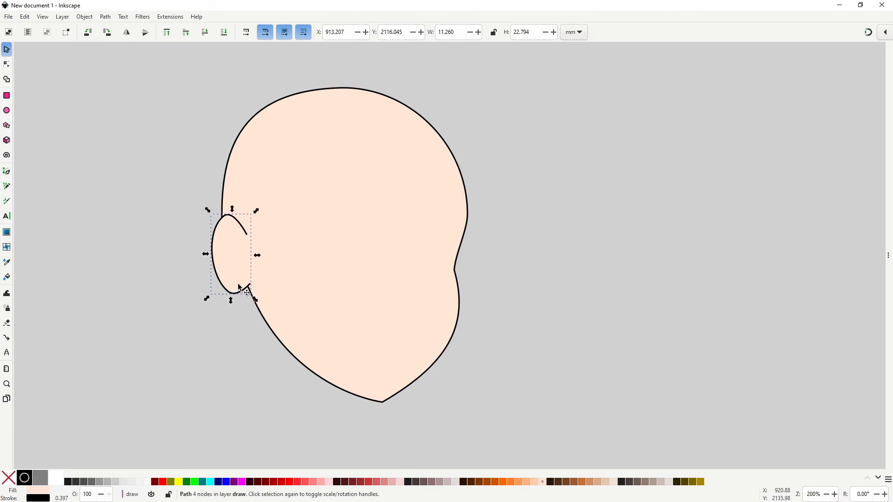
{"action": "key", "text": "n"}
{"action": "left_click_drag", "start_coordinate": [246, 234], "coordinate": [254, 243]}
{"action": "left_click_drag", "start_coordinate": [223, 215], "coordinate": [217, 213]}
{"action": "left_click", "coordinate": [228, 293]}
{"action": "key", "text": "Delete"}
{"action": "left_click_drag", "start_coordinate": [220, 301], "coordinate": [231, 297]}
{"action": "key", "text": "s"}
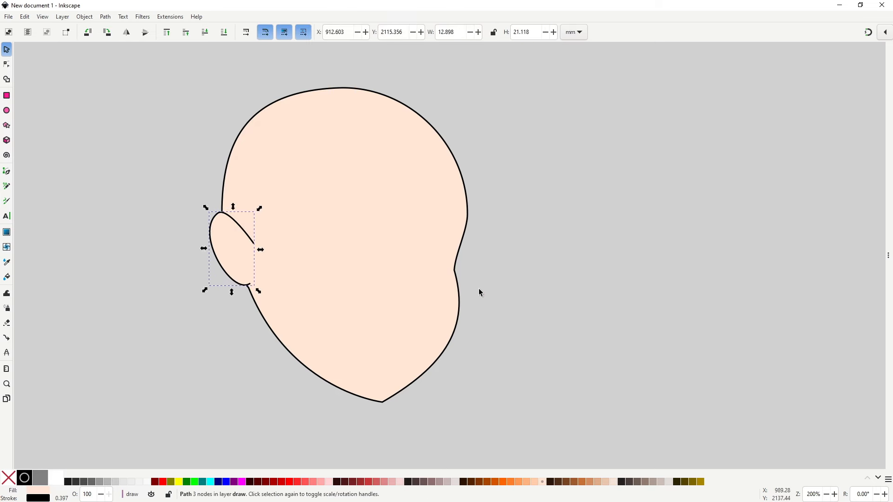
Draw a closed four-sided neck with the Pen tool, starting below the ear and extending below the jaw
{"action": "left_click", "coordinate": [484, 288]}
{"action": "scroll", "coordinate": [481, 290], "scroll_direction": "down", "scroll_amount": 2}
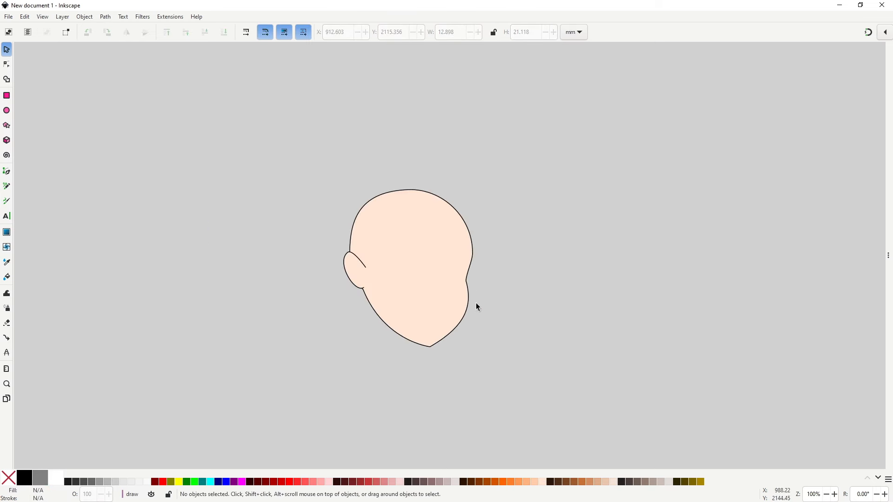
{"action": "left_click_drag", "start_coordinate": [476, 310], "coordinate": [441, 258]}
{"action": "scroll", "coordinate": [399, 239], "scroll_direction": "up", "scroll_amount": 1}
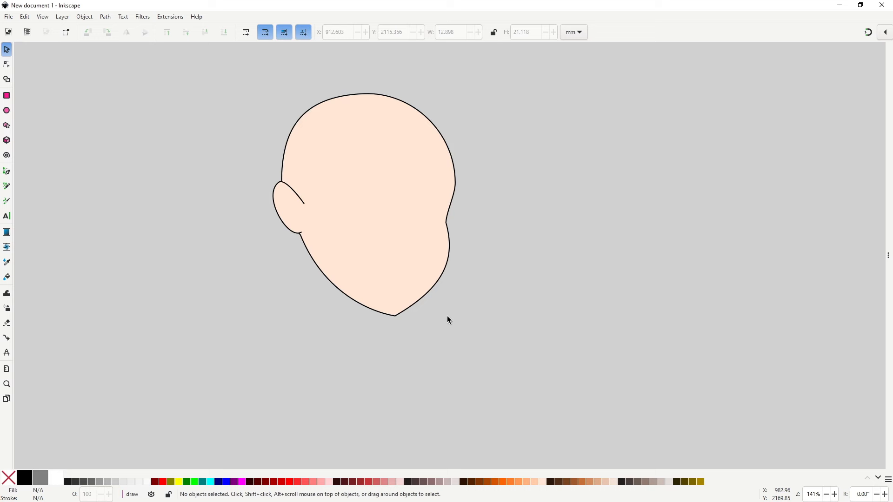
{"action": "key", "text": "b"}
{"action": "left_click", "coordinate": [309, 236]}
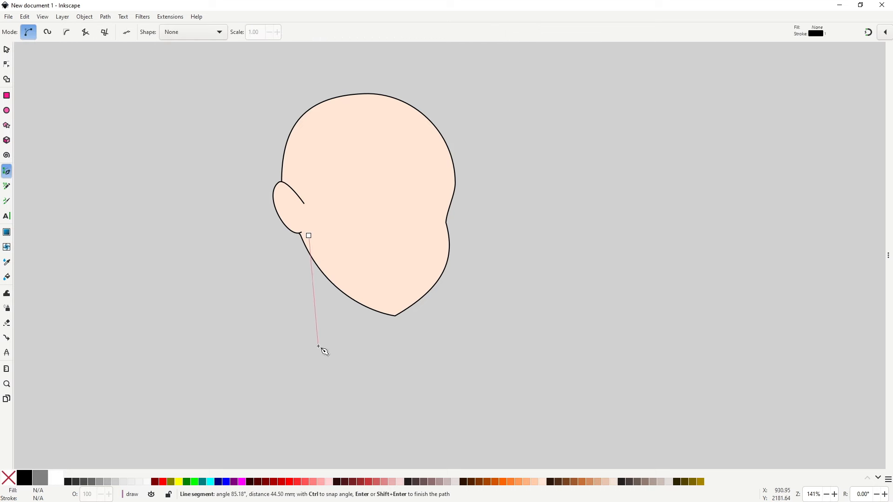
{"action": "left_click", "coordinate": [318, 346]}
{"action": "left_click", "coordinate": [375, 347]}
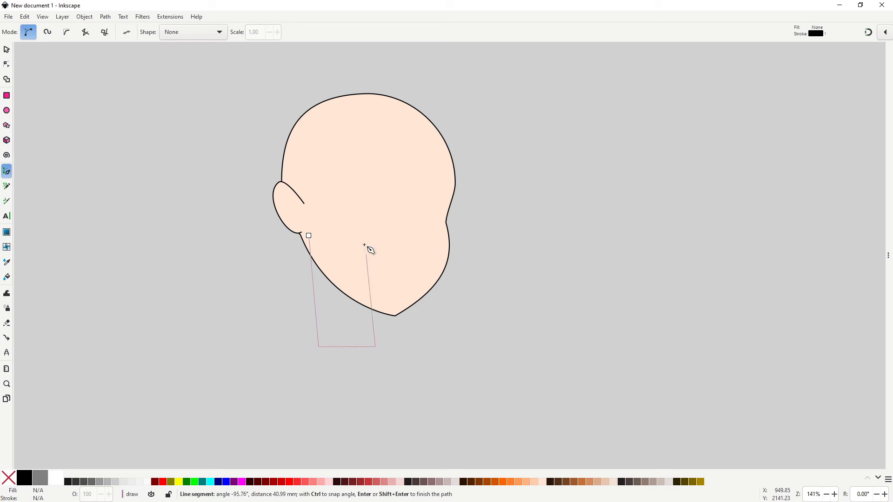
{"action": "left_click", "coordinate": [365, 243]}
{"action": "left_click", "coordinate": [309, 236]}
Fill the neck with the light peach skin colour and lower it behind the head
{"action": "key", "text": "n"}
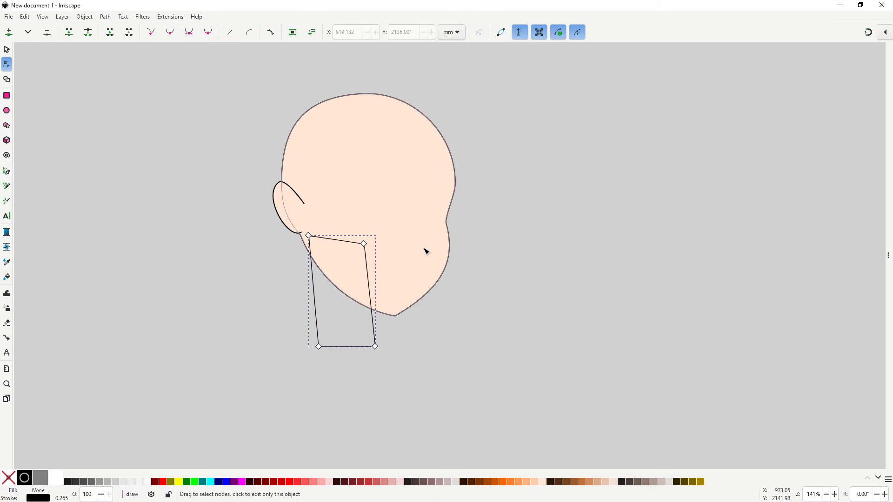
{"action": "left_click", "coordinate": [542, 482]}
{"action": "key", "text": "Page_Down"}
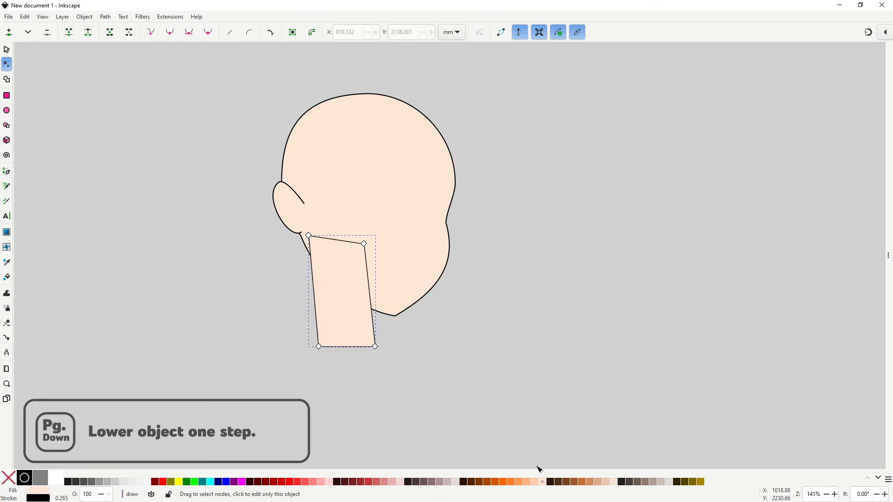
{"action": "key", "text": "Page_Down"}
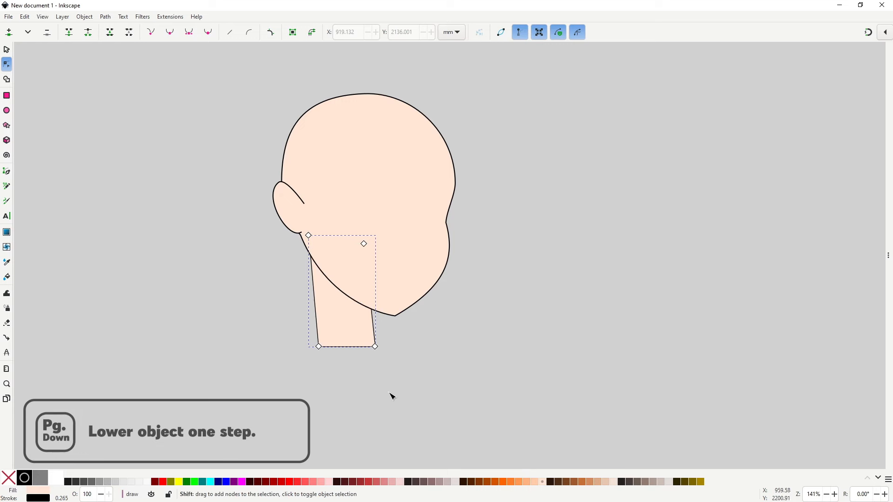
Narrow the neck slightly by adjusting its lower-right node and its upper-left node
{"action": "scroll", "coordinate": [350, 341], "scroll_direction": "up", "scroll_amount": 1}
{"action": "left_click", "coordinate": [385, 352]}
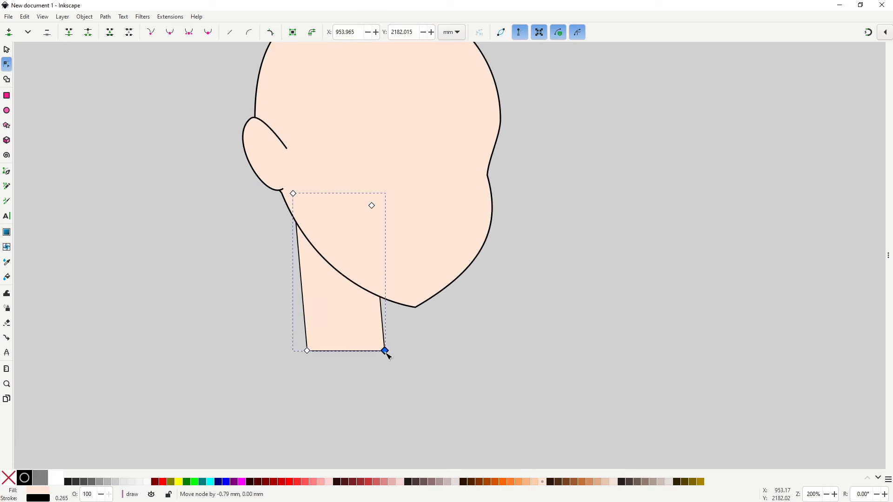
{"action": "left_click_drag", "start_coordinate": [293, 194], "coordinate": [294, 196]}
{"action": "scroll", "coordinate": [413, 325], "scroll_direction": "down", "scroll_amount": 2}
{"action": "mouse_move", "coordinate": [412, 322]}
{"action": "left_mouse_down"}
{"action": "mouse_move", "coordinate": [377, 411]}
{"action": "mouse_move", "coordinate": [404, 411]}
{"action": "mouse_move", "coordinate": [426, 326]}
{"action": "left_mouse_up"}
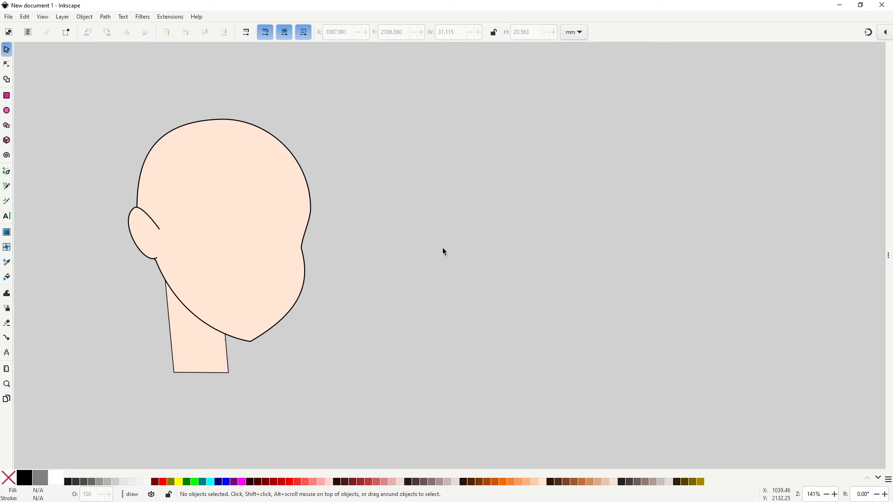
Draw a closed triangle for the eye in the empty area right of the head and fill it white
{"action": "key", "text": "b"}
{"action": "left_click", "coordinate": [443, 200]}
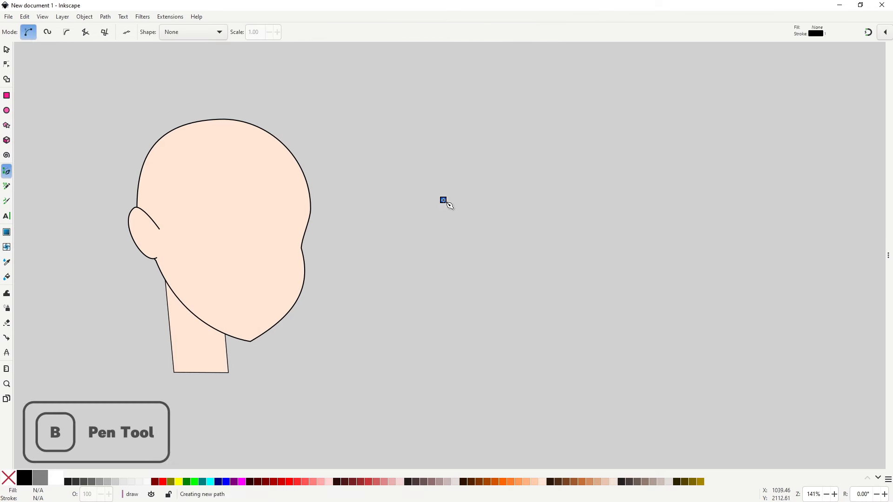
{"action": "left_click", "coordinate": [524, 226]}
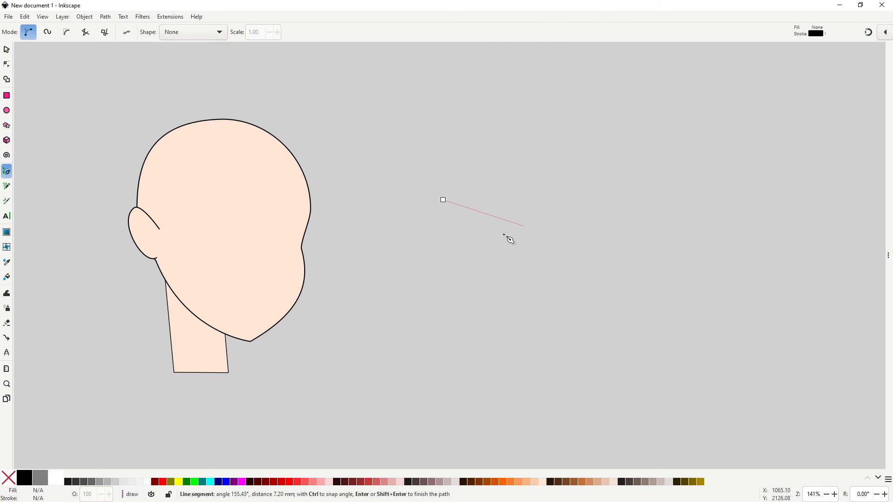
{"action": "left_click", "coordinate": [461, 243]}
{"action": "left_click", "coordinate": [443, 200]}
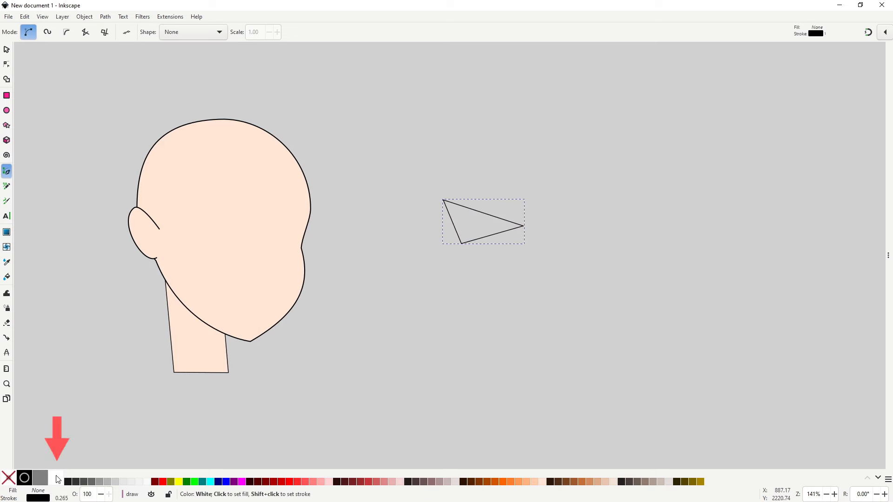
{"action": "left_click", "coordinate": [58, 479]}
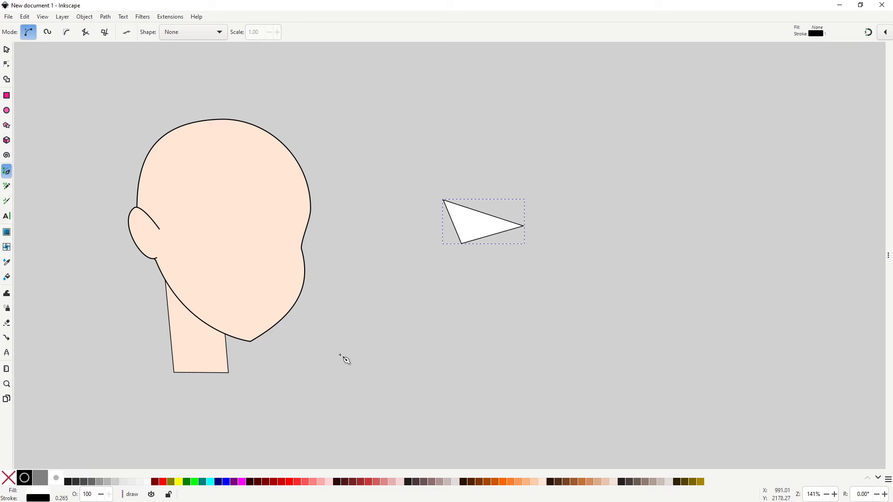
Bend the eye triangle's sides into curves, giving a shape about 34.5 mm wide and 16.9 mm high
{"action": "key", "text": "n"}
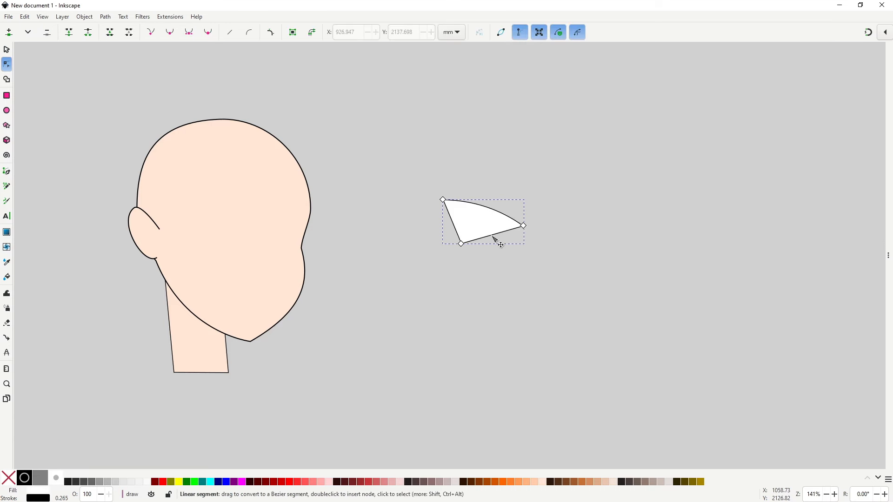
{"action": "left_click_drag", "start_coordinate": [497, 238], "coordinate": [438, 199]}
{"action": "left_click", "coordinate": [472, 262]}
{"action": "key", "text": "s"}
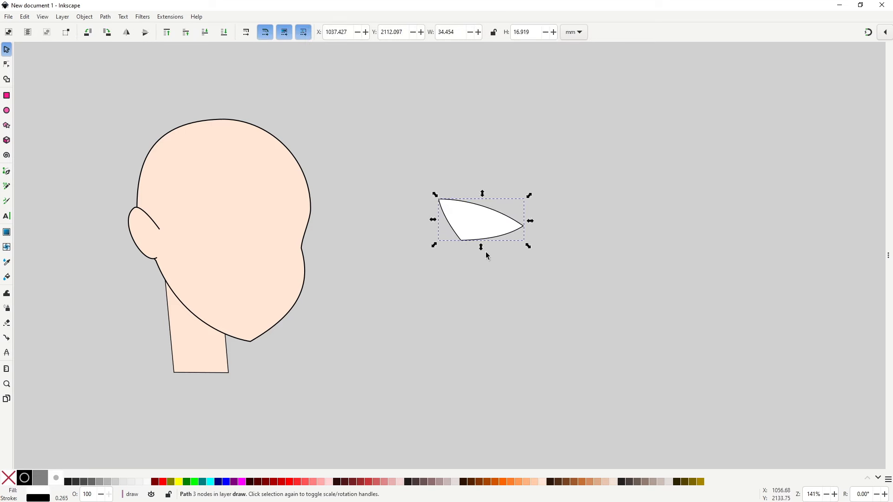
Rotate the eye slightly clockwise and adjust its corner nodes and handles to round the upper lid and drop the right corner
{"action": "left_click", "coordinate": [497, 226]}
{"action": "left_click_drag", "start_coordinate": [529, 195], "coordinate": [530, 205]}
{"action": "key", "text": "n"}
{"action": "left_click_drag", "start_coordinate": [443, 191], "coordinate": [444, 196]}
{"action": "left_click_drag", "start_coordinate": [458, 237], "coordinate": [461, 239]}
{"action": "left_click_drag", "start_coordinate": [521, 234], "coordinate": [518, 244]}
{"action": "left_click_drag", "start_coordinate": [487, 244], "coordinate": [482, 249]}
{"action": "left_click_drag", "start_coordinate": [473, 202], "coordinate": [495, 202]}
{"action": "left_click_drag", "start_coordinate": [498, 223], "coordinate": [499, 216]}
{"action": "left_click_drag", "start_coordinate": [443, 195], "coordinate": [488, 195]}
{"action": "left_click_drag", "start_coordinate": [499, 215], "coordinate": [502, 217]}
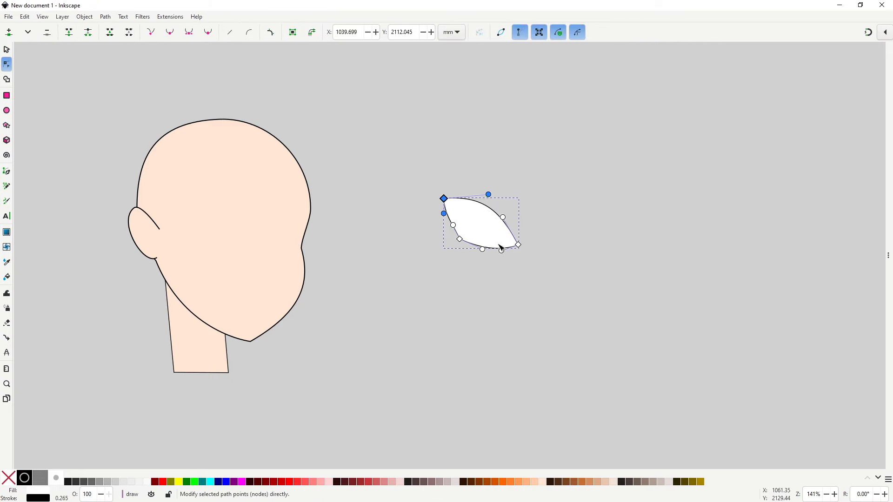
Draw an open three-point eyelash path from the eye's right corner past its upper-left corner to its lower corner, about 33.2 by 22.8 mm
{"action": "key", "text": "s"}
{"action": "key", "text": "b"}
{"action": "left_click", "coordinate": [515, 239]}
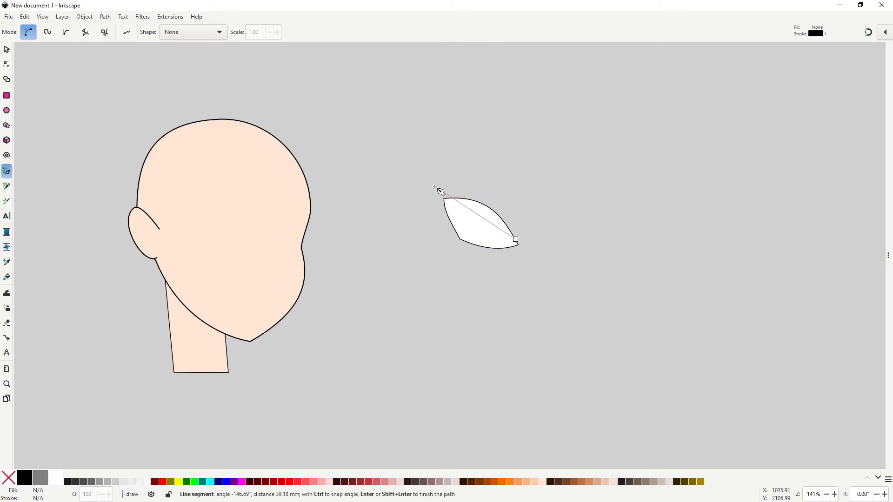
{"action": "left_click", "coordinate": [435, 186]}
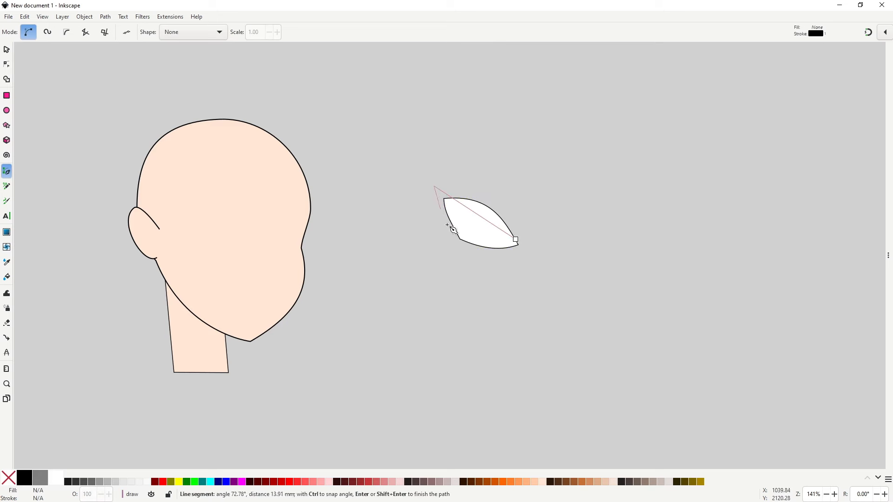
{"action": "left_click", "coordinate": [464, 241]}
{"action": "key", "text": "Return"}
{"action": "key", "text": "s"}
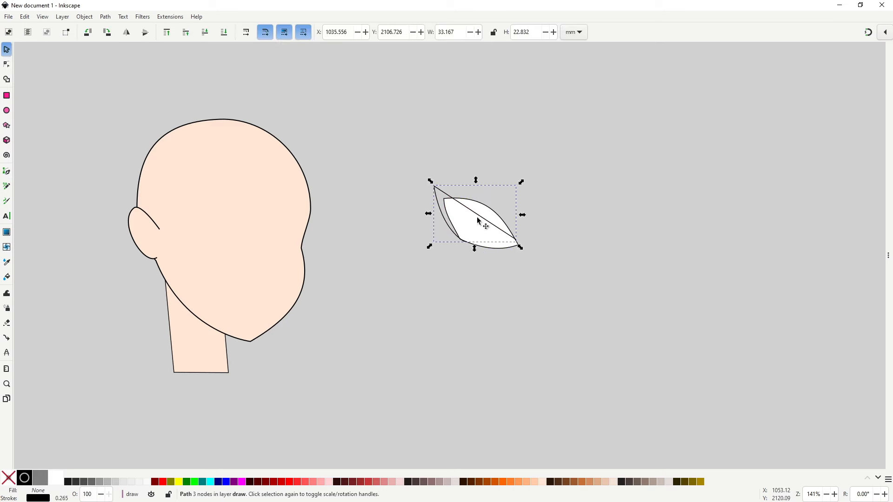
Curve the eyelash path's long upper segment along the eyelid and close the path between its two lower ends
{"action": "key", "text": "n"}
{"action": "left_click_drag", "start_coordinate": [484, 223], "coordinate": [486, 205]}
{"action": "key", "text": "b"}
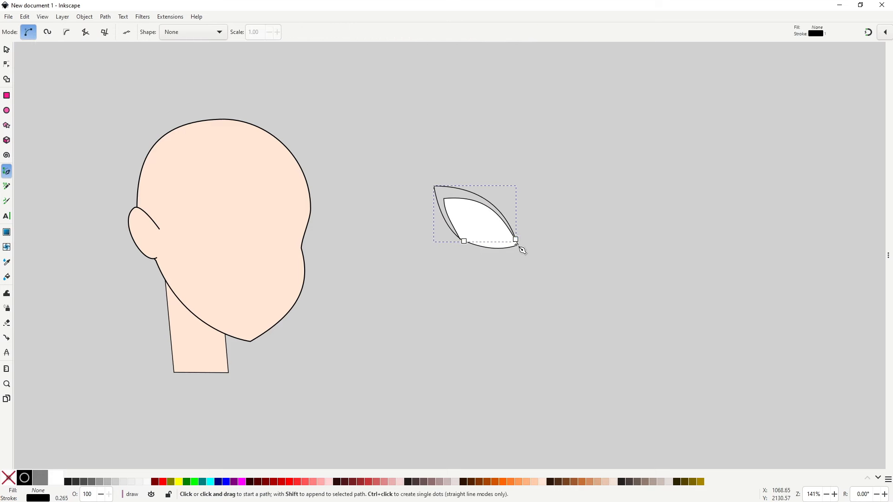
{"action": "left_click", "coordinate": [465, 241]}
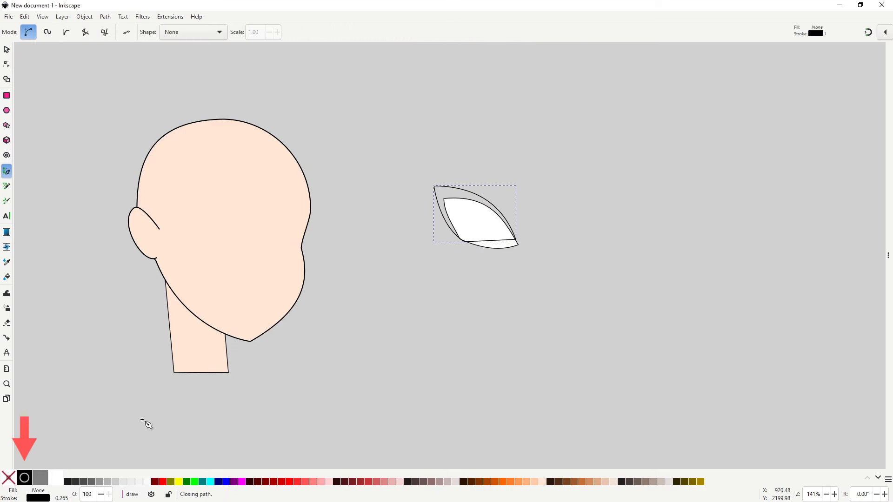
Fill the eyelash shape black with no stroke and lower it to the bottom, behind the white of the eye
{"action": "left_click", "coordinate": [25, 480]}
{"action": "left_click", "coordinate": [8, 478], "text": "shift"}
{"action": "key", "text": "s"}
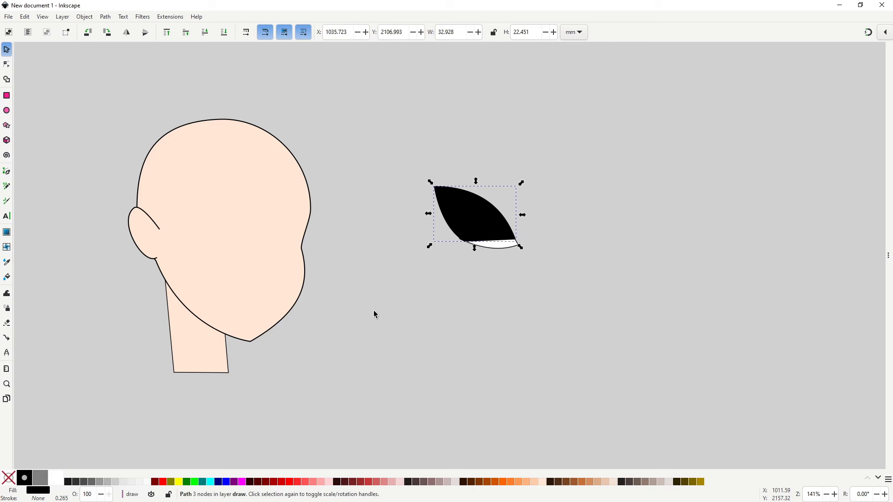
{"action": "left_click", "coordinate": [224, 35]}
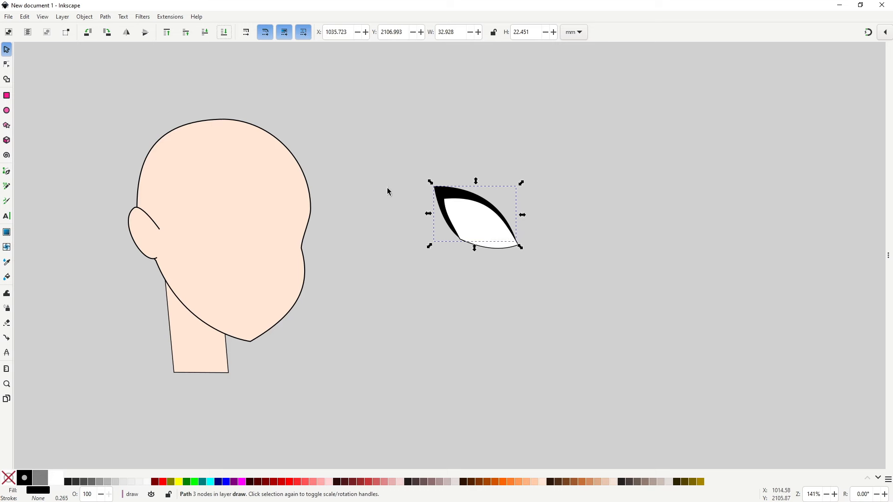
Extend the eyelash shape's upper-left corner outward, flatten its upper curve, and move its right corner onto the eye's right corner
{"action": "double_click", "coordinate": [438, 216]}
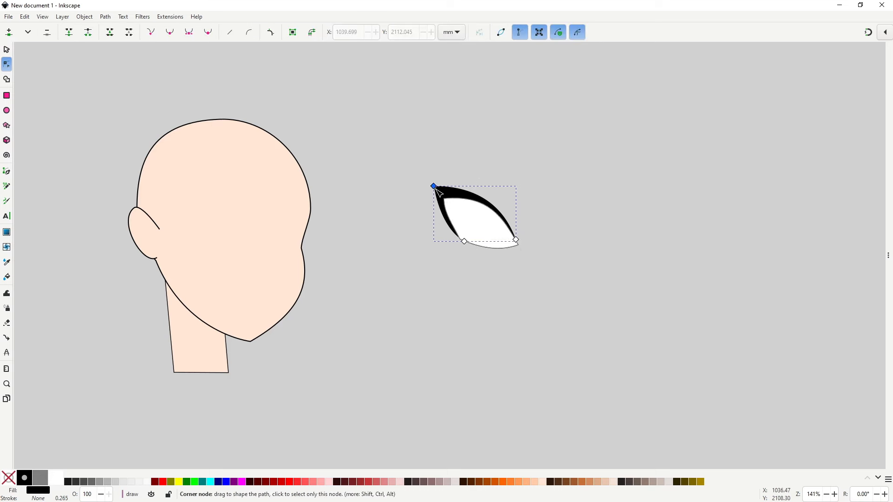
{"action": "left_click_drag", "start_coordinate": [436, 189], "coordinate": [433, 189]}
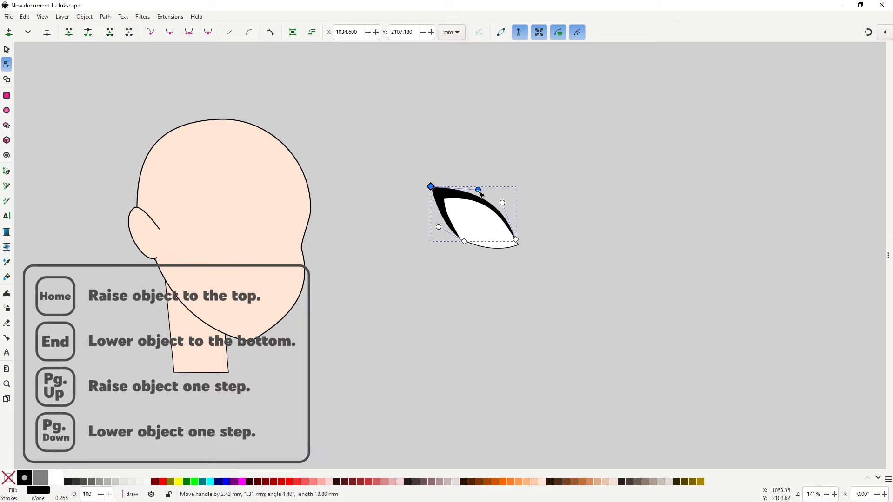
{"action": "scroll", "coordinate": [490, 224], "scroll_direction": "up", "scroll_amount": 3, "text": "ctrl"}
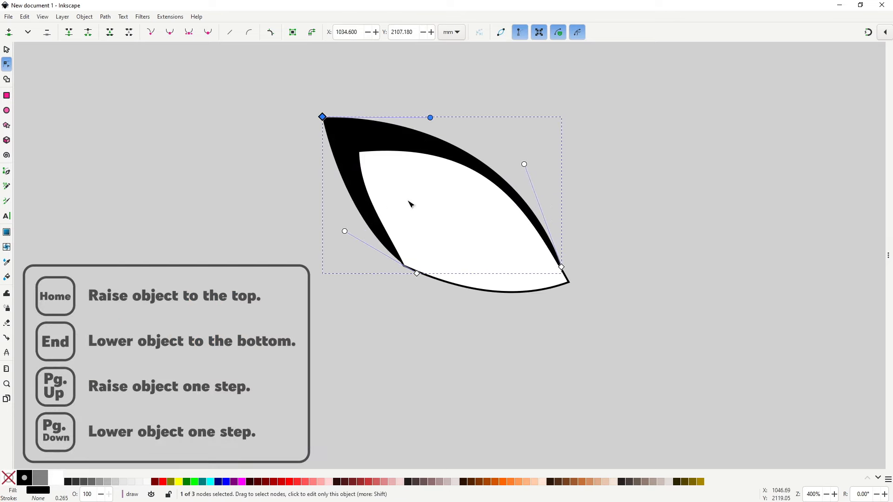
{"action": "left_click", "coordinate": [416, 272]}
{"action": "left_click_drag", "start_coordinate": [416, 273], "coordinate": [417, 274]}
{"action": "left_click_drag", "start_coordinate": [562, 269], "coordinate": [571, 283]}
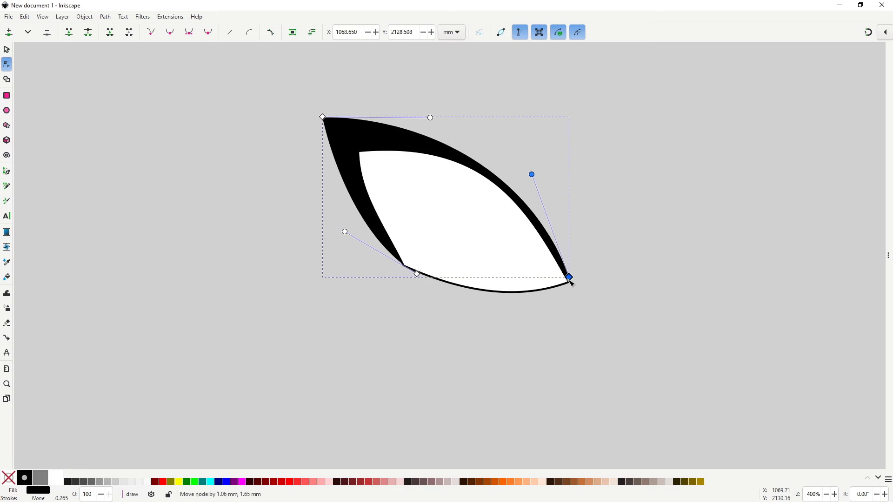
{"action": "left_click_drag", "start_coordinate": [322, 116], "coordinate": [321, 115]}
{"action": "key", "text": "s"}
{"action": "left_click", "coordinate": [424, 356]}
{"action": "scroll", "coordinate": [424, 357], "scroll_direction": "down", "scroll_amount": 1, "text": "ctrl"}
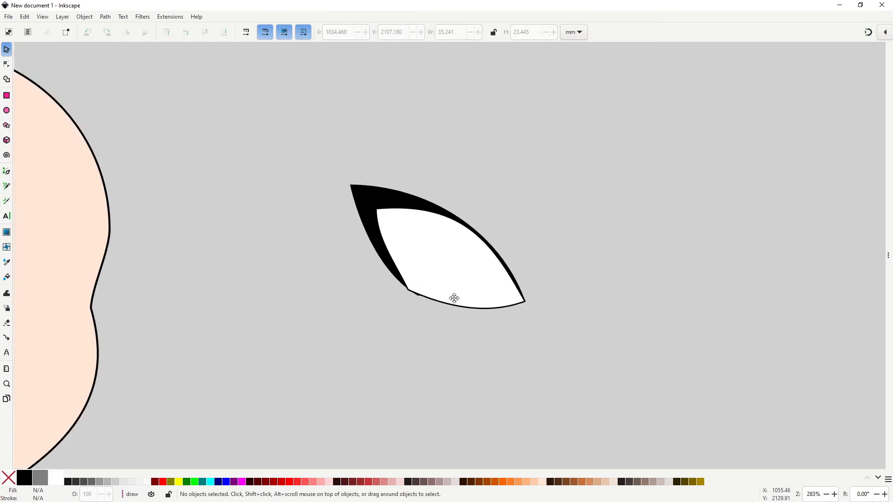
Move the eyelash shape's lower node up to meet the lower-left corner of the white of the eye
{"action": "scroll", "coordinate": [452, 293], "scroll_direction": "up", "scroll_amount": 3, "text": "ctrl"}
{"action": "key", "text": "n"}
{"action": "left_click", "coordinate": [309, 262]}
{"action": "left_click_drag", "start_coordinate": [354, 304], "coordinate": [334, 292]}
{"action": "key", "text": "Escape"}
{"action": "scroll", "coordinate": [449, 204], "scroll_direction": "down", "scroll_amount": 1, "text": "ctrl"}
{"action": "left_click_drag", "start_coordinate": [449, 207], "coordinate": [445, 269]}
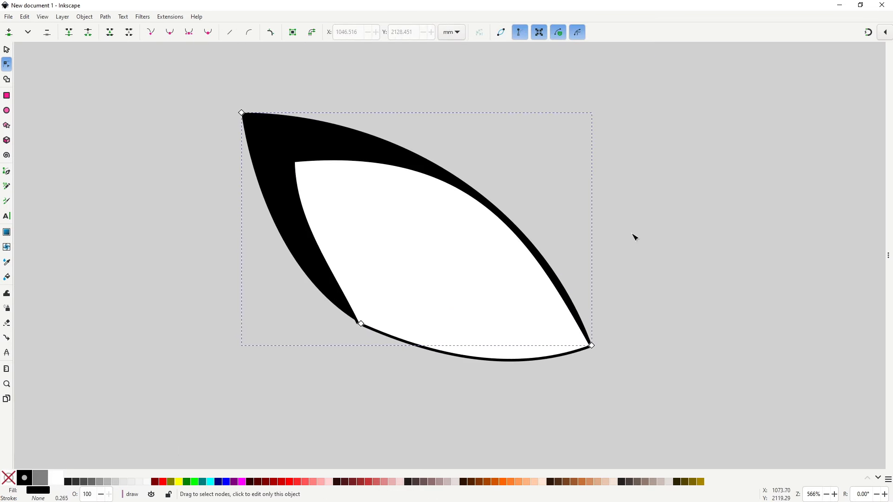
Draw a black circle about 14.1 mm in diameter for the iris and place it over the upper eyelid
{"action": "left_click", "coordinate": [7, 112]}
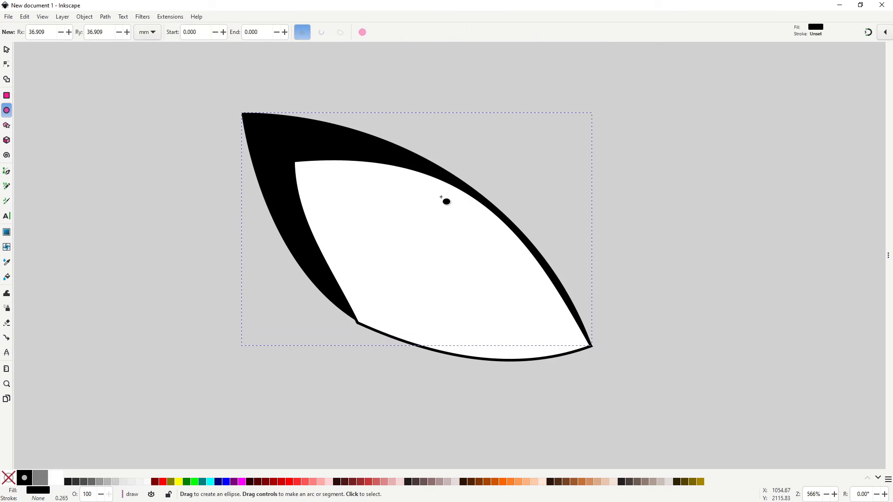
{"action": "left_click_drag", "start_coordinate": [434, 177], "coordinate": [550, 322]}
{"action": "key", "text": "s"}
{"action": "left_click_drag", "start_coordinate": [494, 260], "coordinate": [434, 310]}
{"action": "scroll", "coordinate": [480, 266], "scroll_direction": "down", "scroll_amount": 1, "text": "ctrl"}
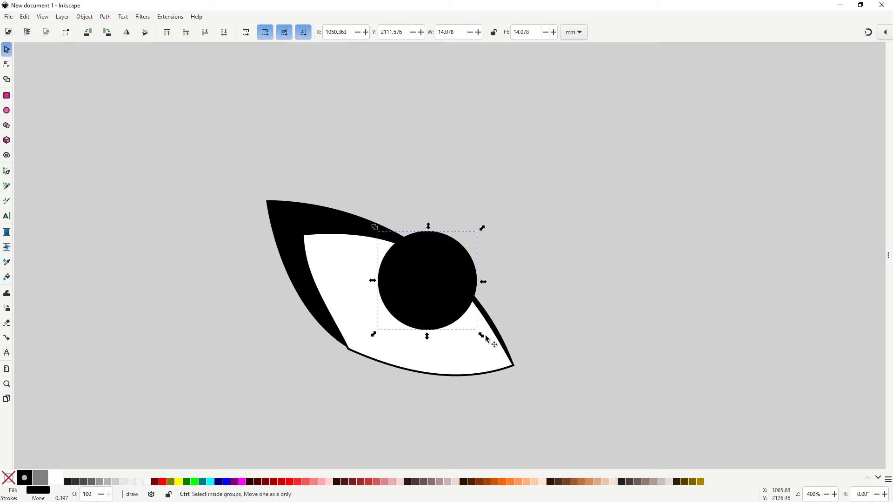
Narrow the iris circle into an ellipse about 12.4 by 14.1 mm, overlapping the upper lid
{"action": "mouse_move", "coordinate": [481, 335]}
{"action": "left_mouse_down"}
{"action": "mouse_move", "coordinate": [473, 327]}
{"action": "mouse_move", "coordinate": [485, 341]}
{"action": "left_mouse_up"}
{"action": "left_click_drag", "start_coordinate": [485, 285], "coordinate": [431, 318]}
{"action": "scroll", "coordinate": [434, 316], "scroll_direction": "down", "scroll_amount": 1, "text": "ctrl"}
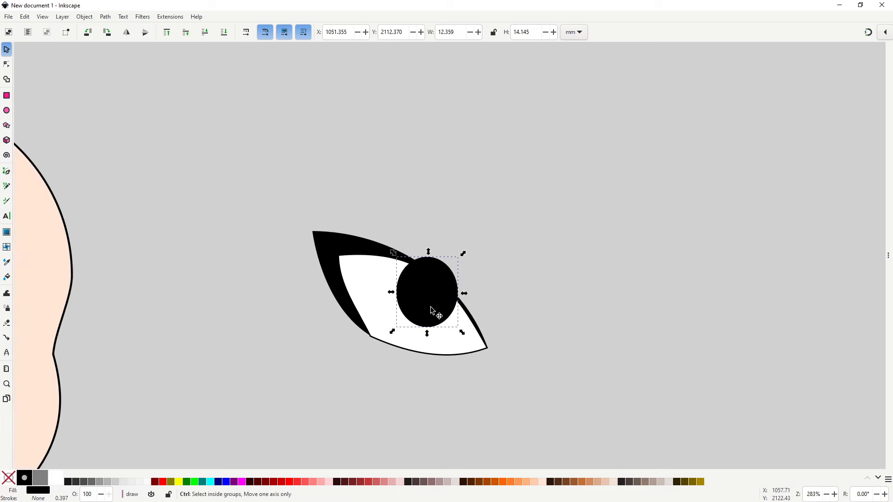
{"action": "scroll", "coordinate": [478, 233], "scroll_direction": "down", "scroll_amount": 2}
{"action": "scroll", "coordinate": [439, 238], "scroll_direction": "down", "scroll_amount": 1, "text": "ctrl"}
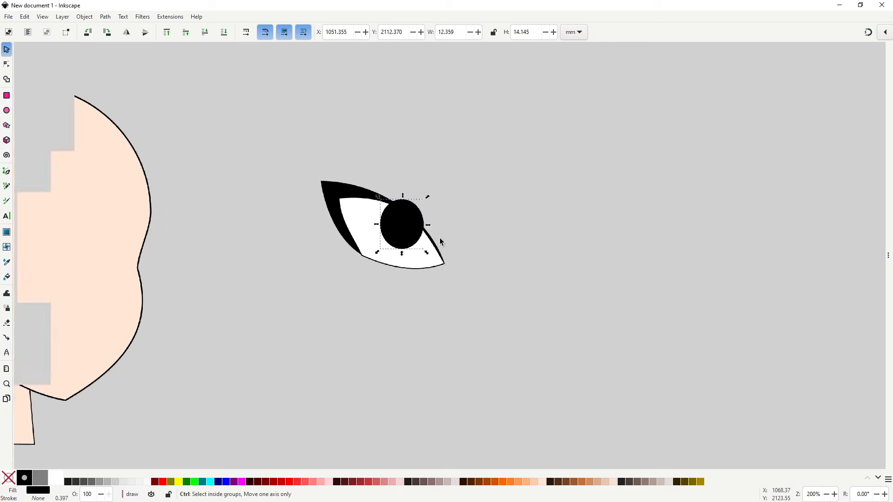
Duplicate the white of the eye and intersect the copy with the iris ellipse to trim it to the lid
{"action": "left_click", "coordinate": [424, 268]}
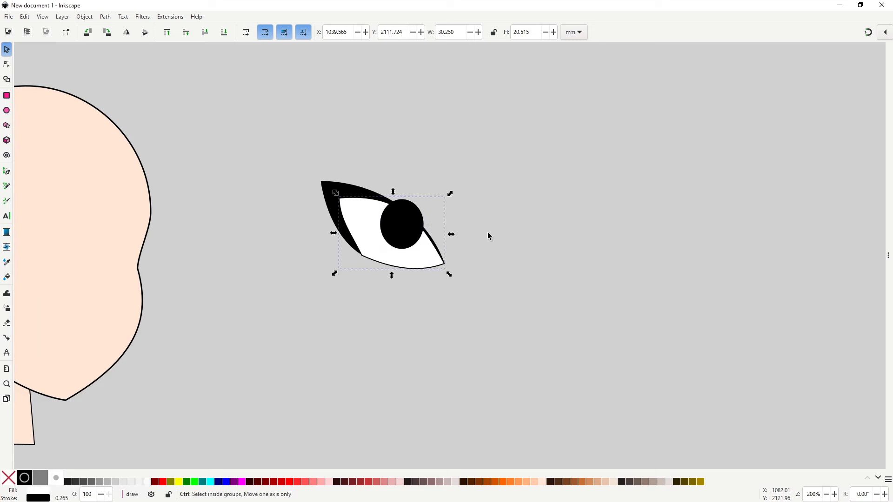
{"action": "key", "text": "ctrl+d"}
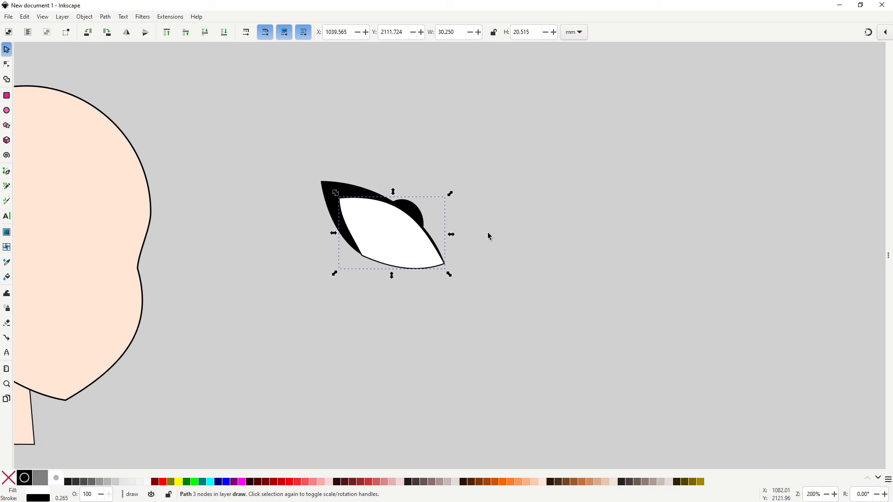
{"action": "left_click", "coordinate": [409, 209], "text": "shift"}
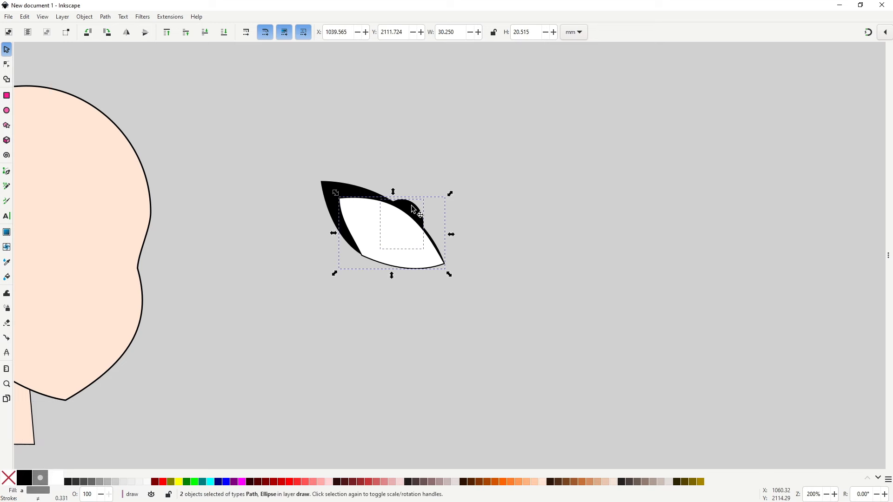
{"action": "key", "text": "ctrl+asterisk"}
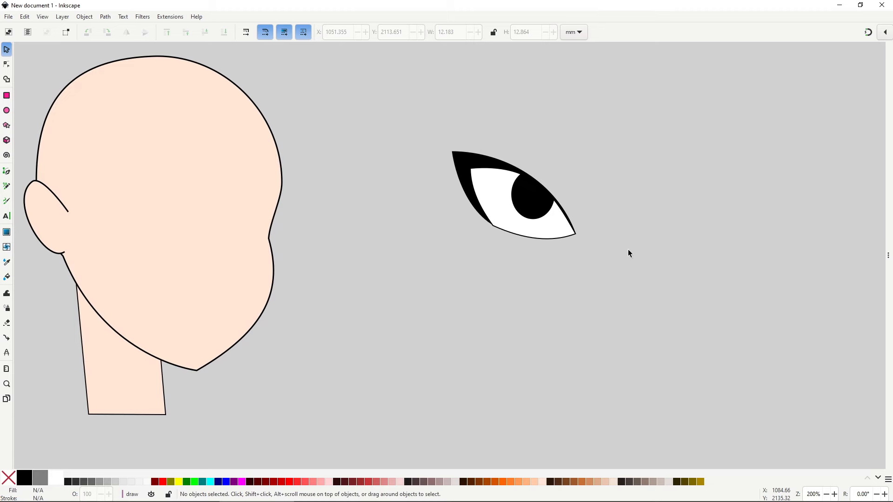
Fill the iris with blue HSL 210, 80, 65 and give it a flat dark blue stroke of HSL 209, 80, 28
{"action": "left_click", "coordinate": [84, 17]}
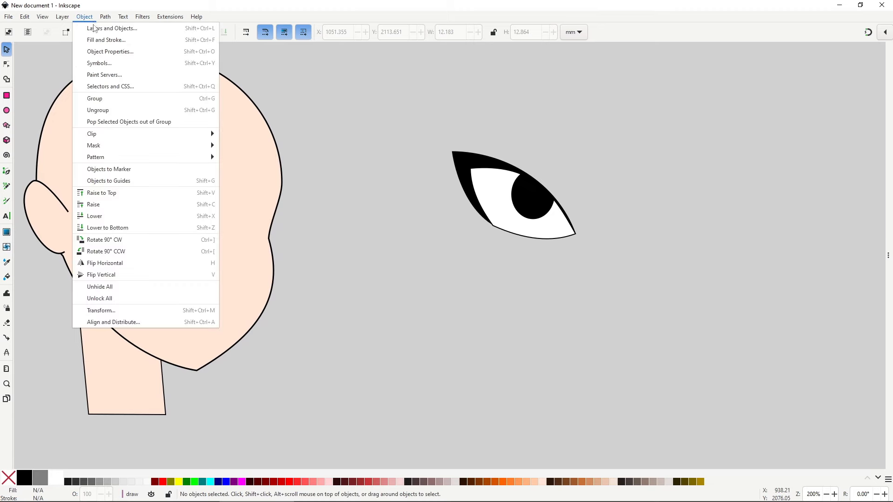
{"action": "left_click", "coordinate": [124, 40]}
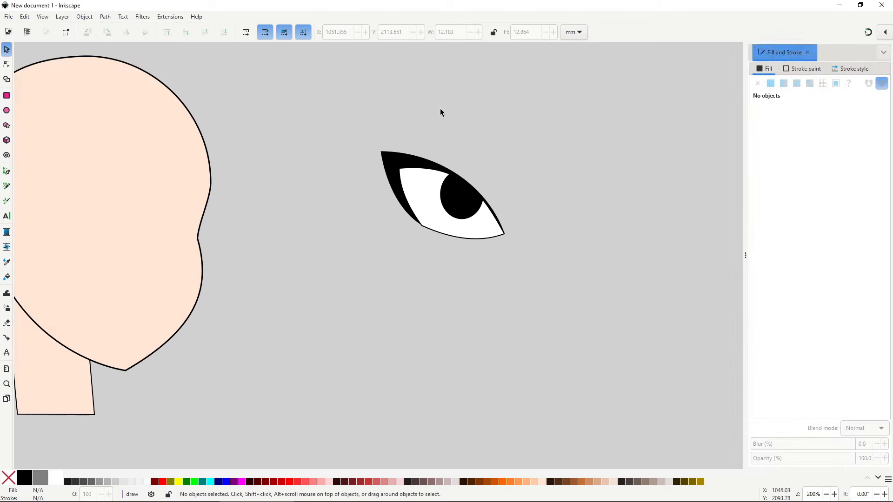
{"action": "left_click", "coordinate": [465, 204]}
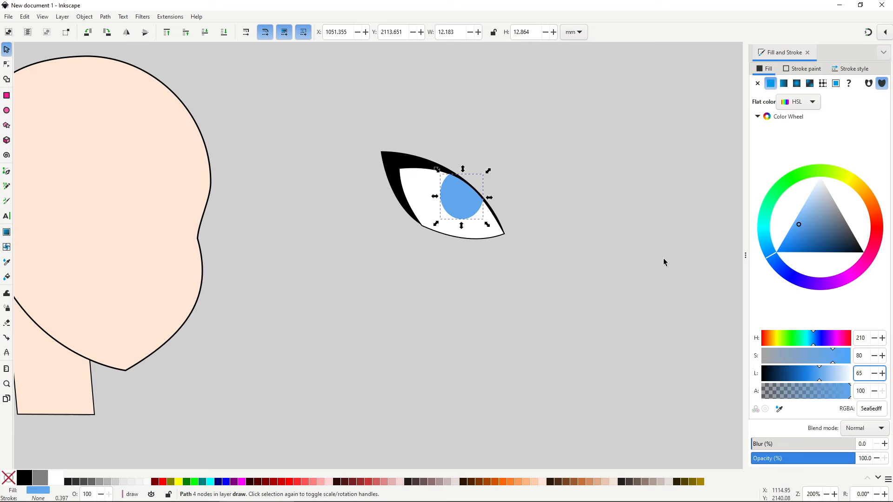
{"action": "left_click", "coordinate": [802, 69]}
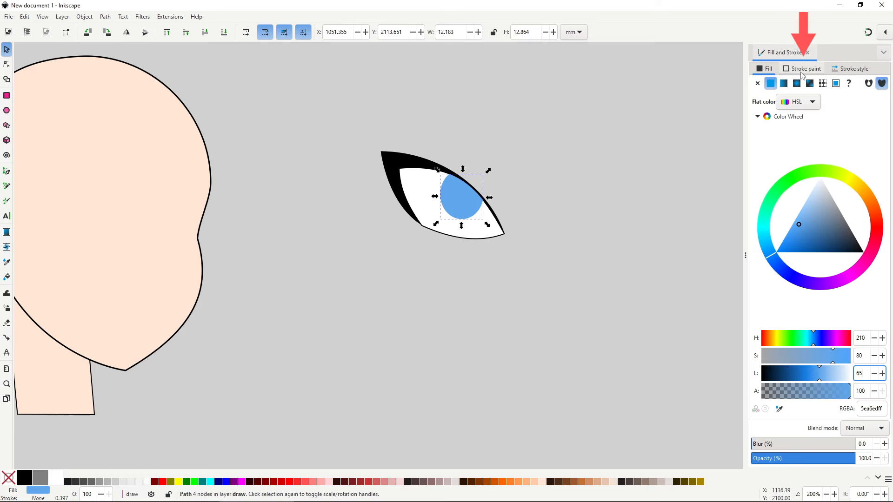
{"action": "left_click", "coordinate": [771, 83]}
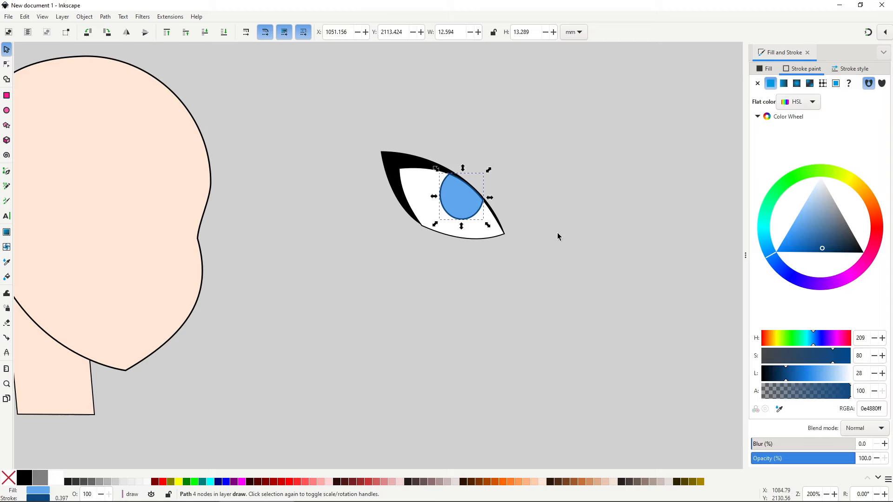
Fine-tune the eyelash's lower node so it sits flush with the outer edge of the eye outline's lower-left corner
{"action": "left_click", "coordinate": [305, 31]}
{"action": "key", "text": "n"}
{"action": "scroll", "coordinate": [94, 29], "scroll_direction": "up", "scroll_amount": 2}
{"action": "left_click", "coordinate": [364, 177]}
{"action": "left_click", "coordinate": [403, 217]}
{"action": "key", "text": "s"}
{"action": "key", "text": "n"}
{"action": "scroll", "coordinate": [402, 222], "scroll_direction": "up", "scroll_amount": 6}
{"action": "left_click_drag", "start_coordinate": [408, 184], "coordinate": [396, 173]}
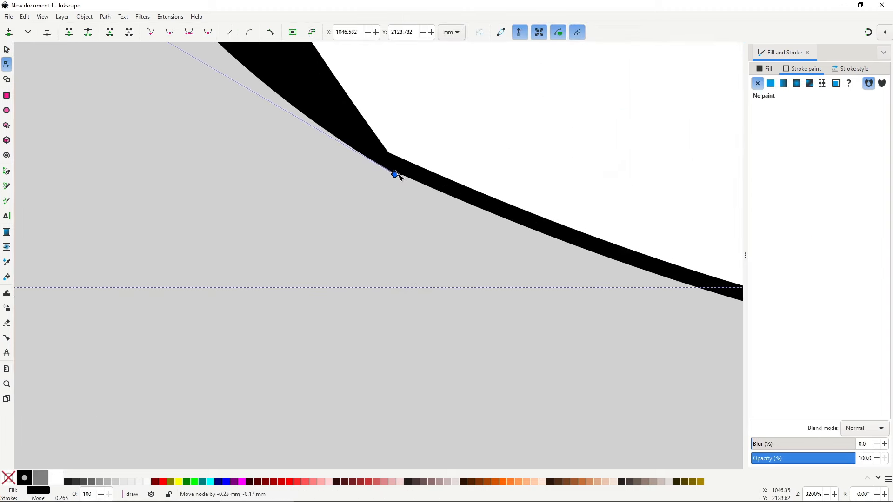
{"action": "key", "text": "s"}
{"action": "left_click", "coordinate": [427, 254]}
{"action": "scroll", "coordinate": [427, 255], "scroll_direction": "down", "scroll_amount": 9}
{"action": "scroll", "coordinate": [464, 240], "scroll_direction": "up", "scroll_amount": 3}
{"action": "scroll", "coordinate": [480, 264], "scroll_direction": "down", "scroll_amount": 1}
{"action": "left_click", "coordinate": [480, 265]}
{"action": "key", "text": "Home"}
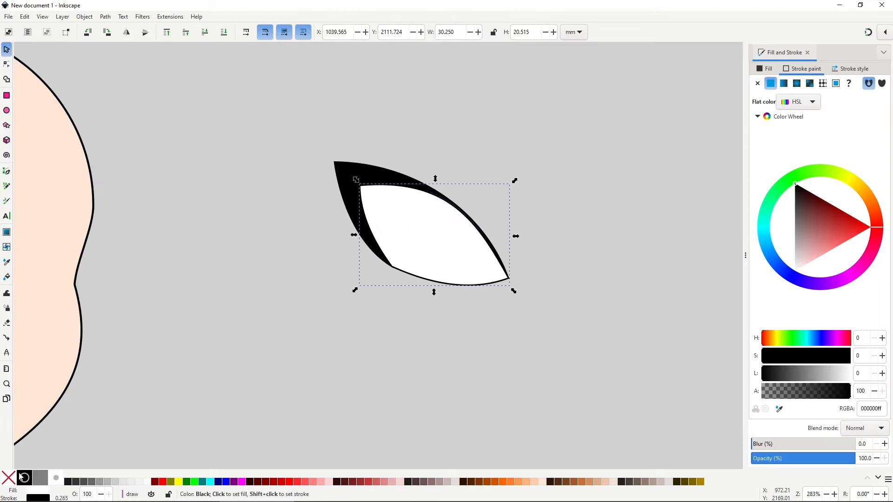
{"action": "key", "text": "ctrl+z"}
{"action": "left_click", "coordinate": [531, 285]}
Group the four shapes of the eye and collapse the Fill and Stroke panel
{"action": "left_click_drag", "start_coordinate": [261, 102], "coordinate": [581, 343]}
{"action": "scroll", "coordinate": [530, 326], "scroll_direction": "down", "scroll_amount": 2}
{"action": "left_click_drag", "start_coordinate": [494, 333], "coordinate": [568, 308]}
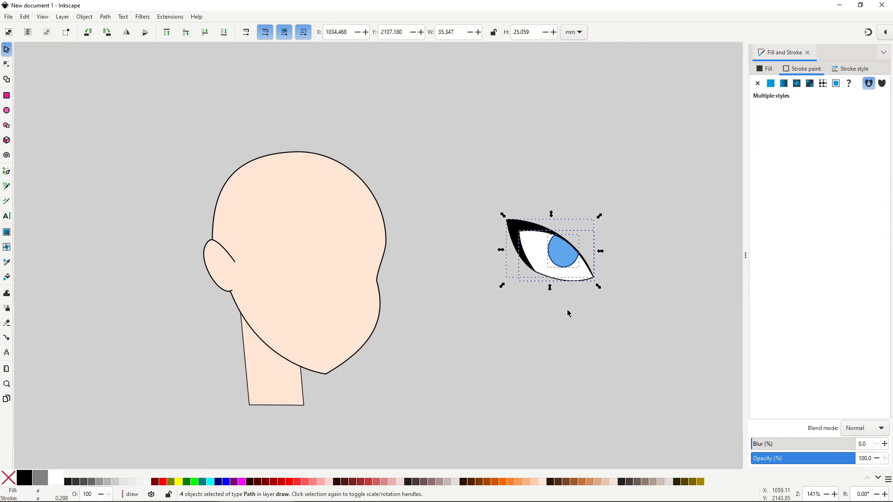
{"action": "key", "text": "ctrl+g"}
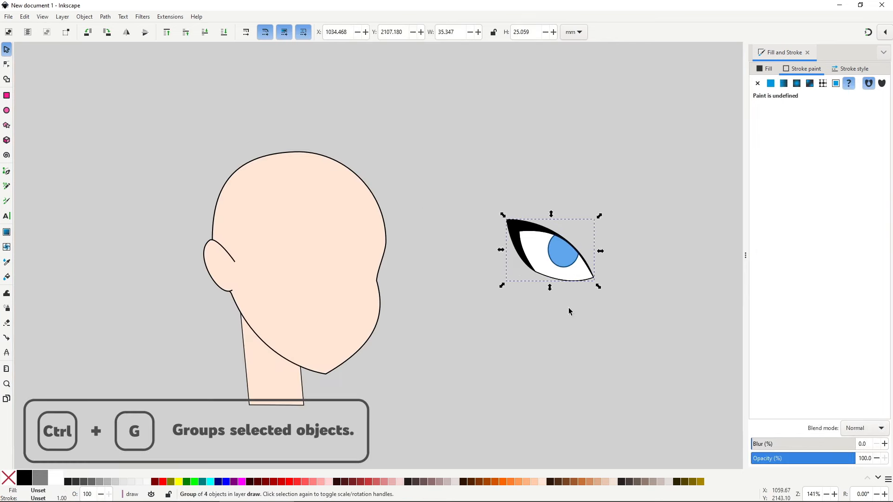
{"action": "left_click_drag", "start_coordinate": [746, 292], "coordinate": [886, 267]}
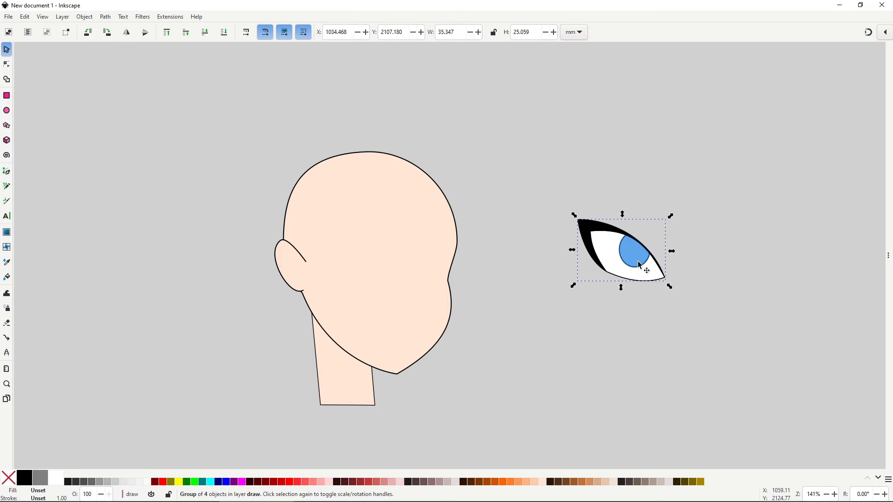
Move the eye group onto the face beside the ear and scale it down to about 23.0 by 16.5 mm
{"action": "left_click_drag", "start_coordinate": [638, 262], "coordinate": [366, 276]}
{"action": "scroll", "coordinate": [390, 285], "scroll_direction": "up", "scroll_amount": 2}
{"action": "scroll", "coordinate": [372, 283], "scroll_direction": "down", "scroll_amount": 2}
{"action": "left_click", "coordinate": [374, 278]}
{"action": "left_click_drag", "start_coordinate": [320, 241], "coordinate": [323, 244]}
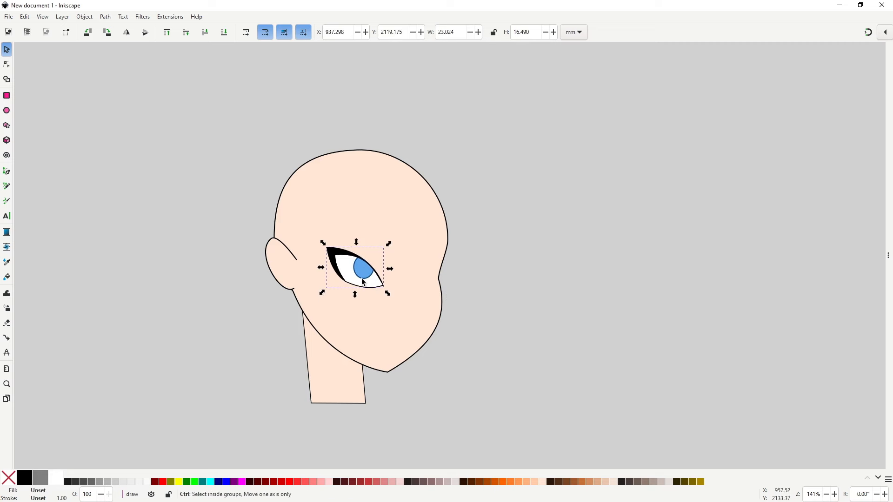
Duplicate the eye group, move the copy level with it to the face's right edge, and flip it horizontally
{"action": "key", "text": "ctrl+d"}
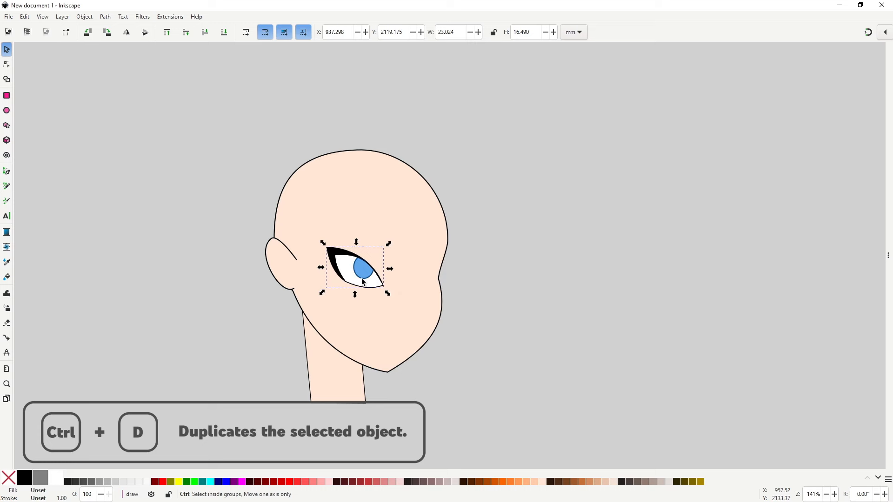
{"action": "left_click_drag", "start_coordinate": [364, 282], "coordinate": [442, 277]}
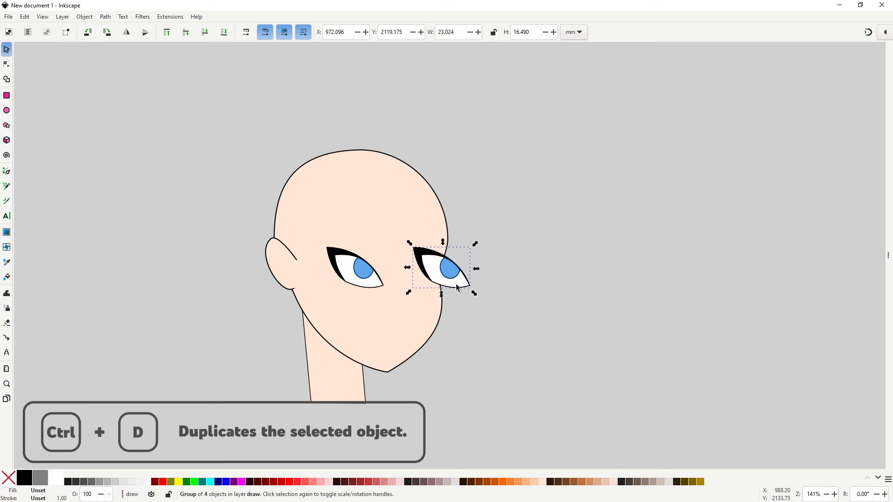
{"action": "key", "text": "h"}
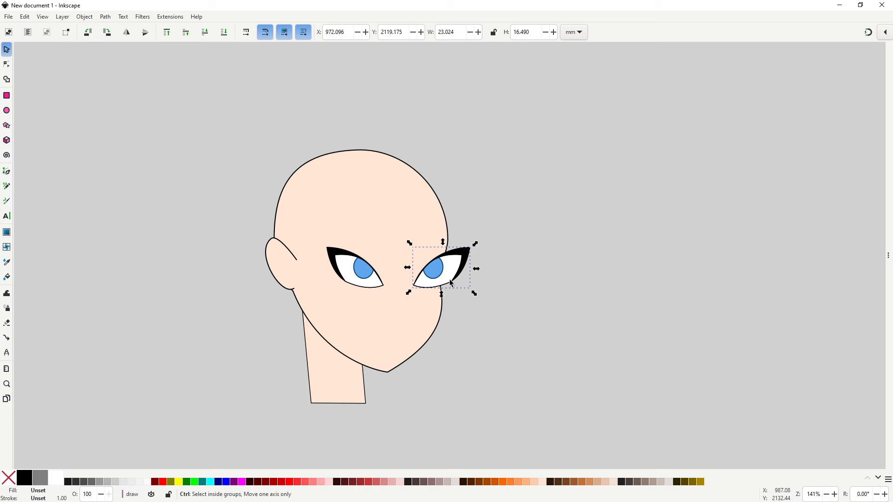
Shrink the mirrored eye to about 15.7 by 14.3 mm at the face's right edge
{"action": "left_click_drag", "start_coordinate": [450, 280], "coordinate": [454, 274]}
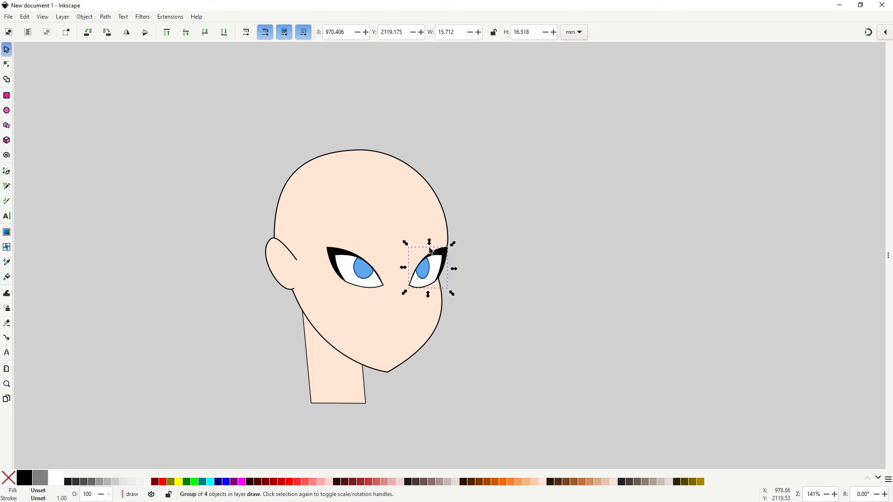
{"action": "left_click_drag", "start_coordinate": [429, 242], "coordinate": [431, 245]}
{"action": "left_click_drag", "start_coordinate": [428, 293], "coordinate": [428, 291]}
Skew the mirrored eye slightly vertically and widen it to about 16.6 mm
{"action": "scroll", "coordinate": [415, 279], "scroll_direction": "up", "scroll_amount": 3}
{"action": "left_click", "coordinate": [434, 268]}
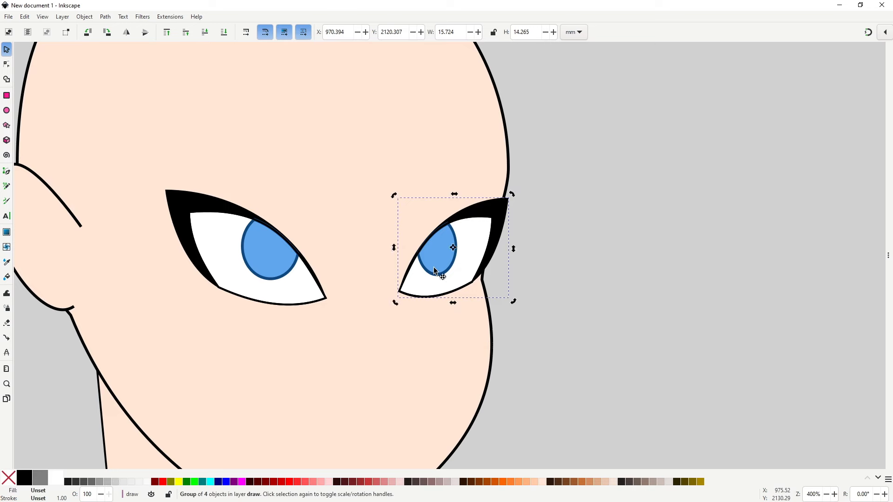
{"action": "left_click_drag", "start_coordinate": [394, 248], "coordinate": [395, 251]}
{"action": "left_click", "coordinate": [433, 268]}
{"action": "left_click_drag", "start_coordinate": [513, 248], "coordinate": [519, 249]}
{"action": "left_click", "coordinate": [562, 356]}
{"action": "scroll", "coordinate": [563, 358], "scroll_direction": "down", "scroll_amount": 2}
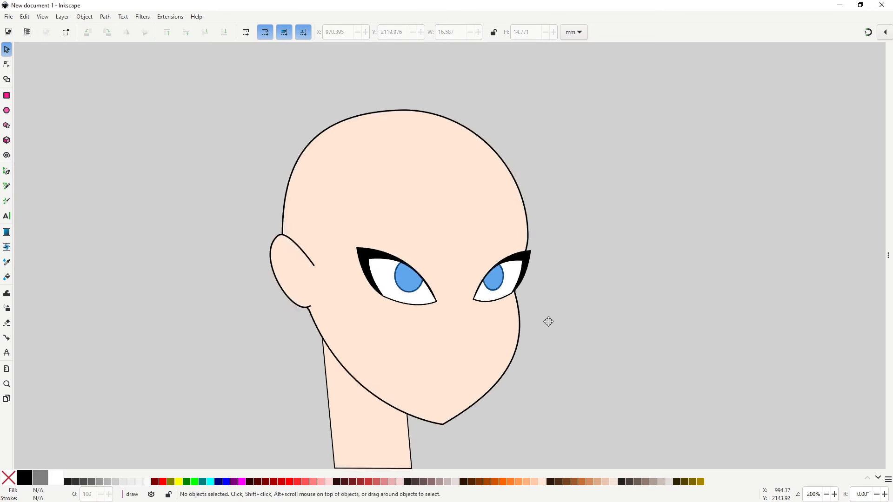
Draw a closed four-node angular eyebrow outline, about 22.6 by 10.4 mm, above the eye nearest the ear
{"action": "key", "text": "n"}
{"action": "scroll", "coordinate": [539, 313], "scroll_direction": "down", "scroll_amount": 1}
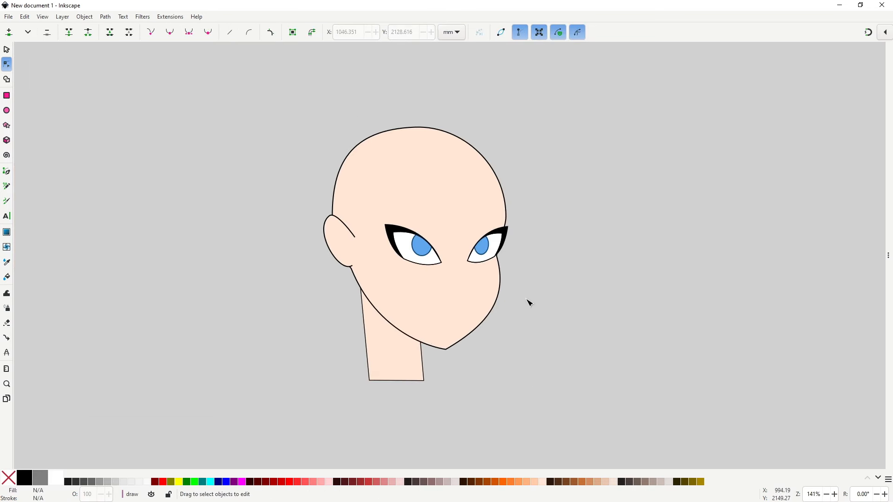
{"action": "key", "text": "b"}
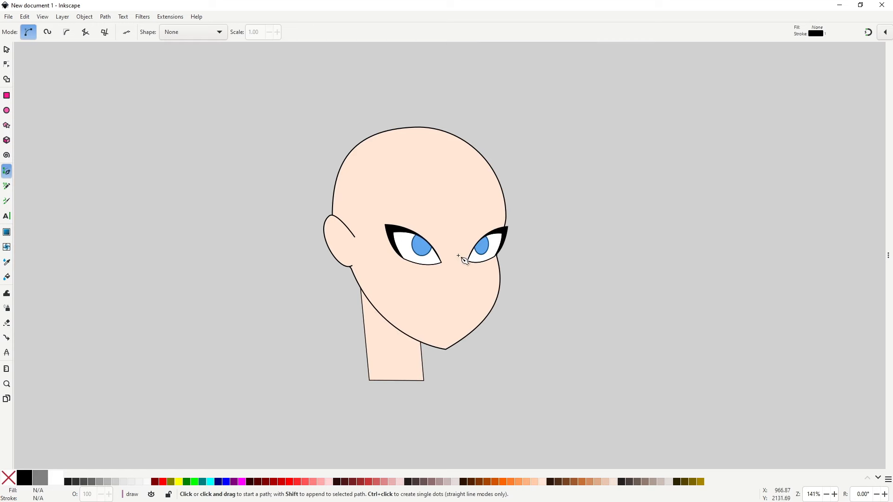
{"action": "left_click", "coordinate": [382, 217]}
{"action": "left_click", "coordinate": [395, 203]}
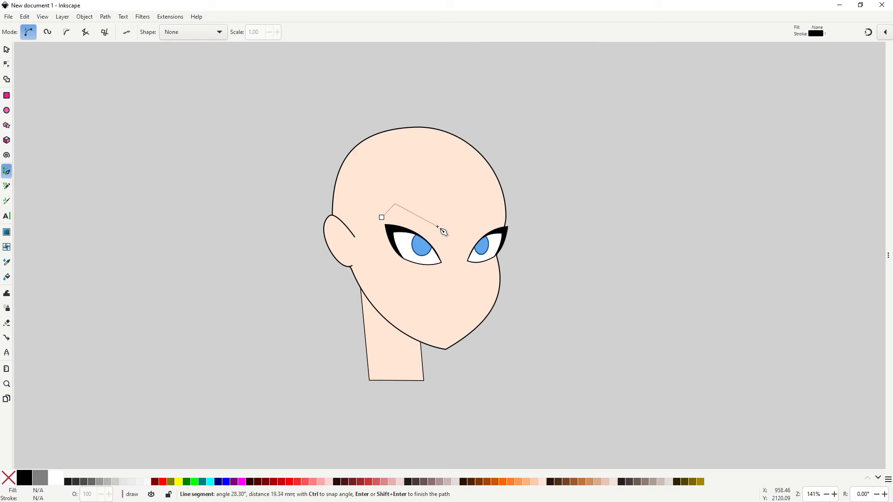
{"action": "left_click", "coordinate": [437, 229]}
{"action": "left_click", "coordinate": [395, 213]}
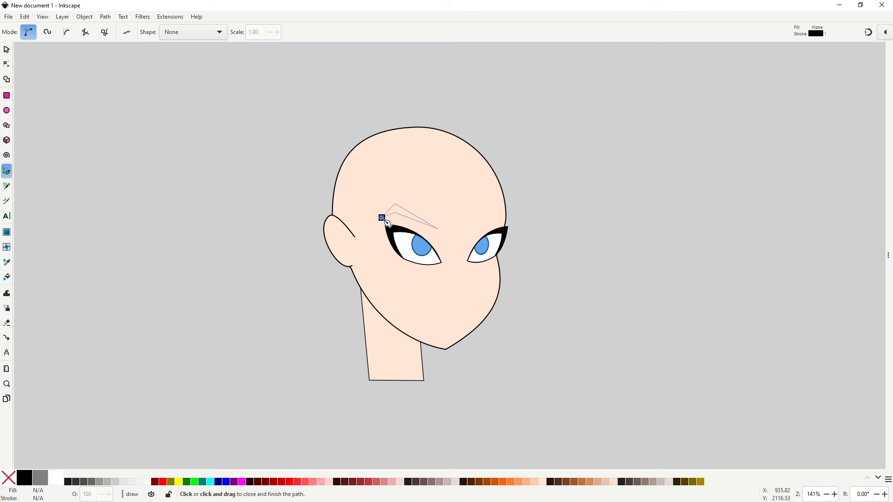
{"action": "left_click", "coordinate": [382, 217]}
Draw a closed five-node angular eyebrow outline above the far eye, ending at the face's edge
{"action": "left_click", "coordinate": [474, 223]}
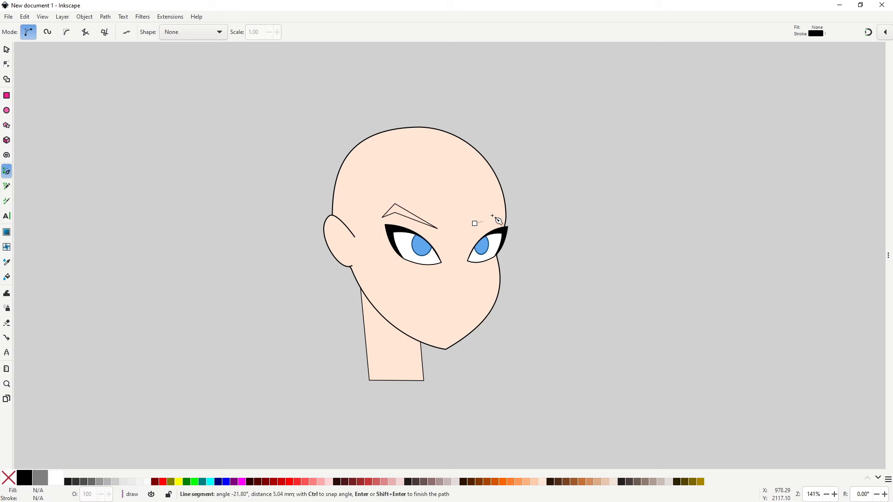
{"action": "left_click", "coordinate": [501, 210]}
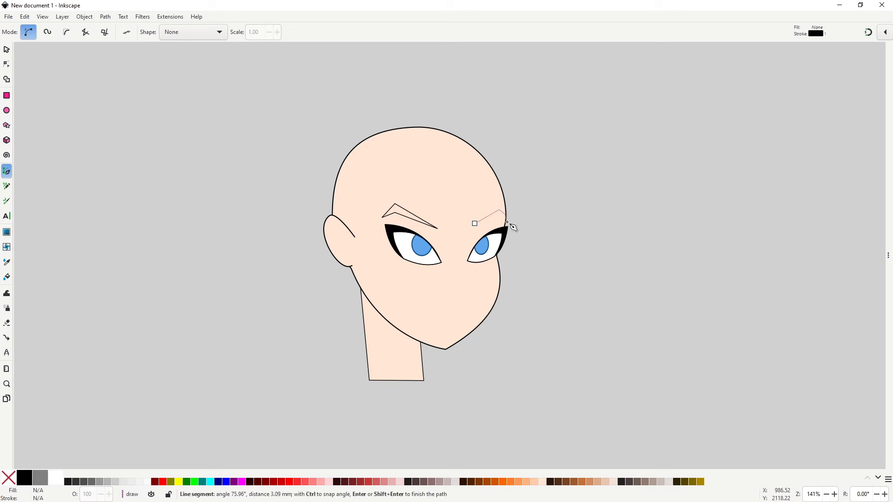
{"action": "left_click", "coordinate": [506, 219]}
{"action": "left_click", "coordinate": [491, 218]}
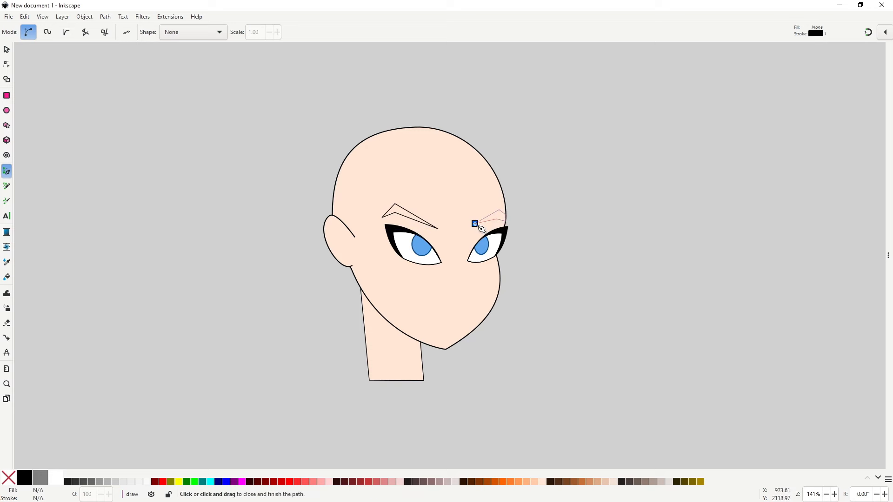
{"action": "left_click", "coordinate": [474, 224]}
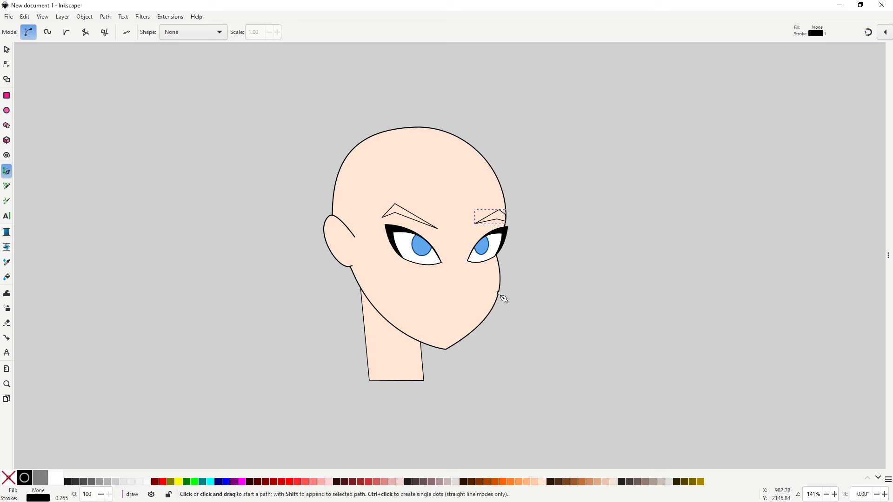
Fill the eyebrow nearest the ear with black and remove its stroke
{"action": "scroll", "coordinate": [418, 224], "scroll_direction": "up", "scroll_amount": 4}
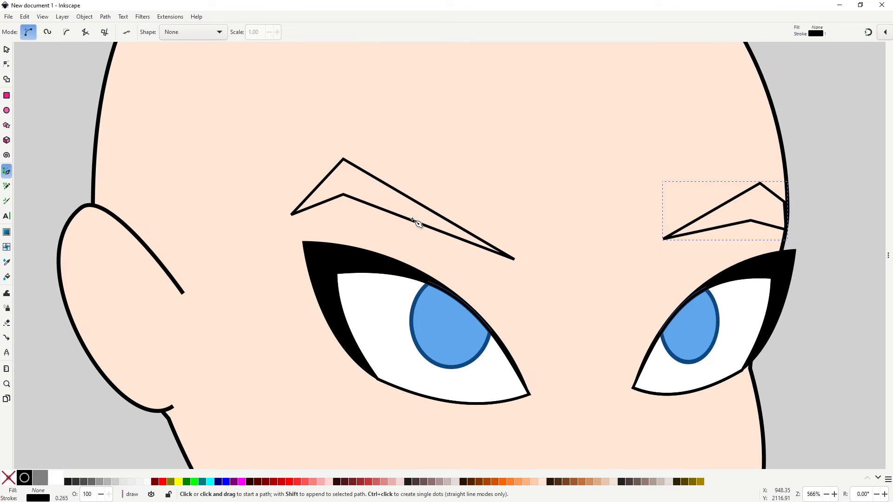
{"action": "key", "text": "s"}
{"action": "left_click", "coordinate": [411, 220]}
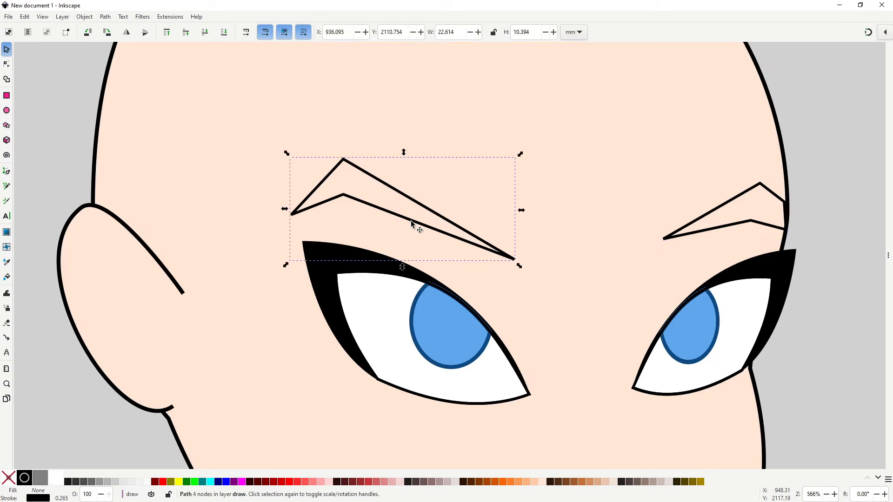
{"action": "left_click", "coordinate": [22, 479]}
{"action": "left_click", "coordinate": [14, 479], "text": "shift"}
Refine the ear-side eyebrow's shape by raising its outer tip and moving its inner tip slightly up and inward
{"action": "key", "text": "n"}
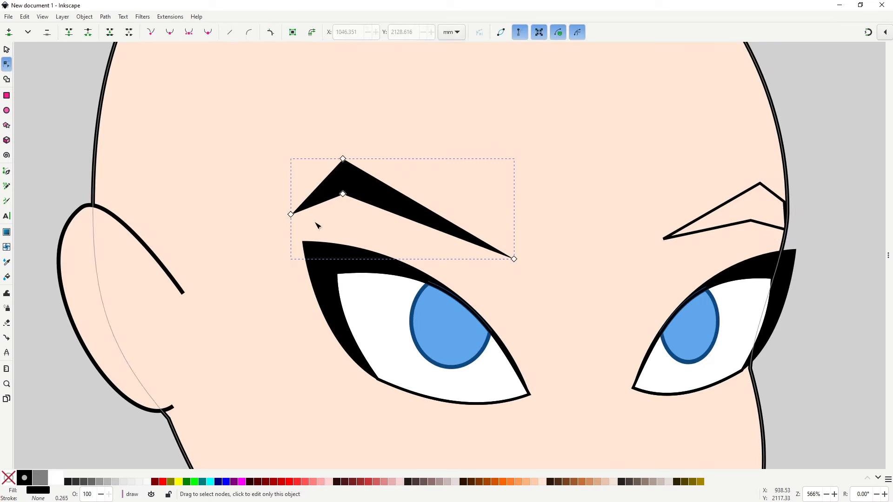
{"action": "left_click_drag", "start_coordinate": [291, 214], "coordinate": [287, 205]}
{"action": "left_click_drag", "start_coordinate": [278, 147], "coordinate": [342, 192]}
{"action": "left_click_drag", "start_coordinate": [514, 259], "coordinate": [528, 245]}
Fill the eyebrow at the face's edge with black and remove its stroke
{"action": "left_click_drag", "start_coordinate": [735, 198], "coordinate": [614, 220]}
{"action": "left_click", "coordinate": [614, 220]}
{"action": "left_click", "coordinate": [22, 479]}
{"action": "left_click", "coordinate": [13, 481], "text": "shift"}
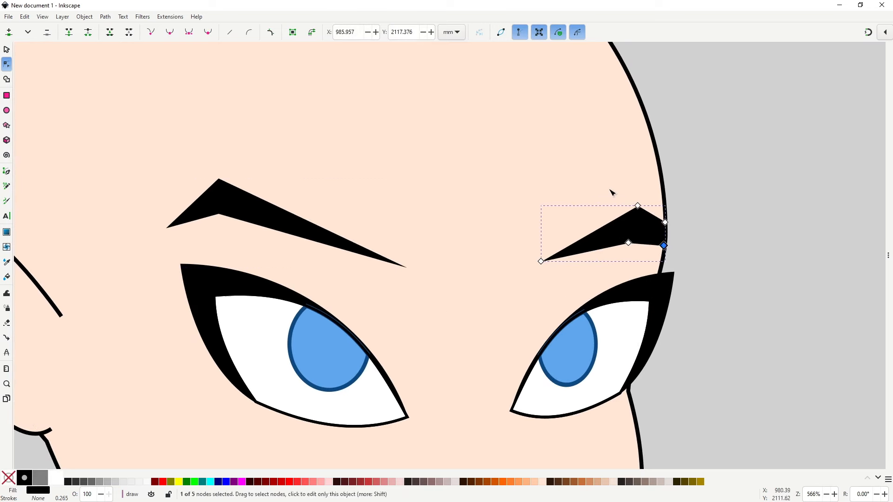
Pull the inner tip of the far eyebrow slightly down toward the nose area and deselect the eyebrow
{"action": "mouse_move", "coordinate": [541, 261]}
{"action": "left_mouse_down"}
{"action": "mouse_move", "coordinate": [532, 273]}
{"action": "mouse_move", "coordinate": [478, 227]}
{"action": "left_mouse_up"}
{"action": "scroll", "coordinate": [532, 274], "scroll_direction": "down", "scroll_amount": 3}
{"action": "scroll", "coordinate": [533, 251], "scroll_direction": "down", "scroll_amount": 1}
{"action": "key", "text": "Escape"}
{"action": "key", "text": "Escape"}
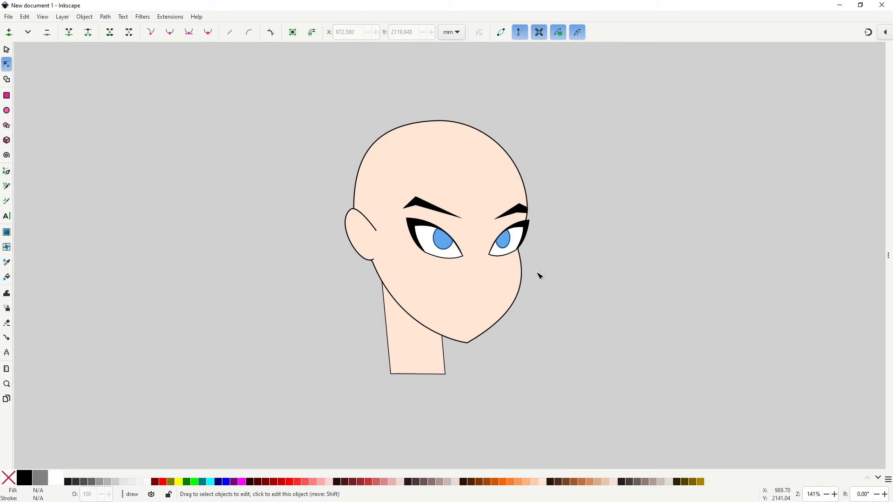
{"action": "key", "text": "space"}
{"action": "key", "text": "space"}
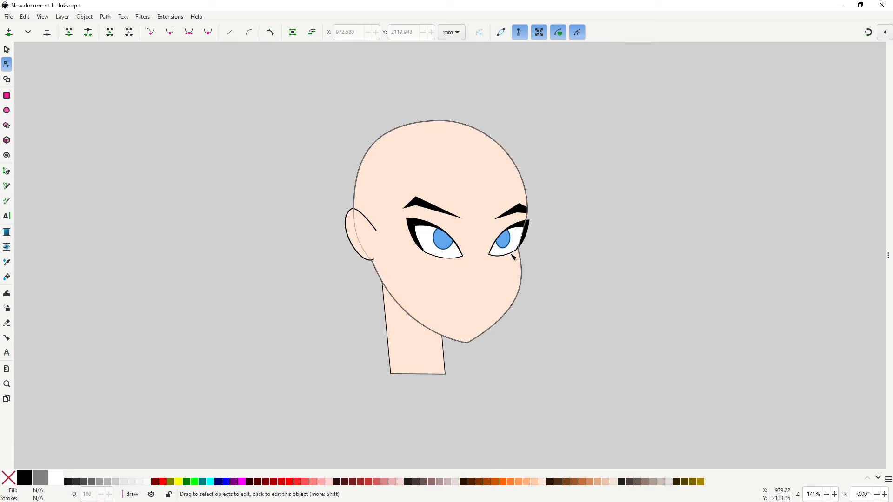
Draw an open three-node nose line, about 3.8 by 21.0 mm, between the eyes, bending outward below eye level
{"action": "key", "text": "b"}
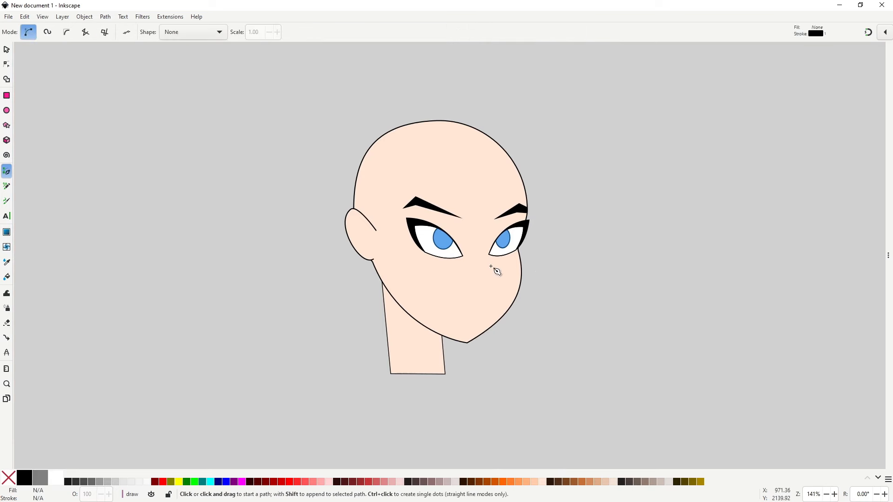
{"action": "left_click", "coordinate": [491, 222]}
{"action": "left_click", "coordinate": [483, 254]}
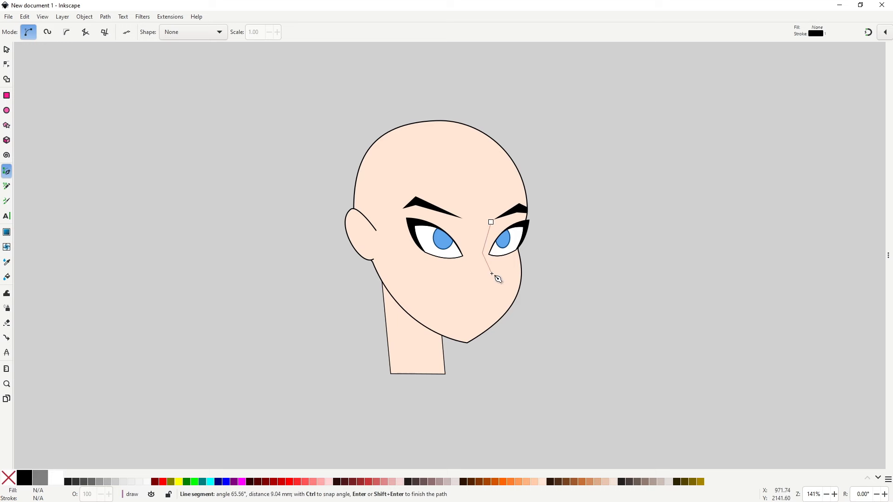
{"action": "double_click", "coordinate": [490, 275]}
{"action": "key", "text": "space"}
Bend the upper segment of the nose line into a curve and pull its top end in slightly
{"action": "scroll", "coordinate": [492, 274], "scroll_direction": "up", "scroll_amount": 3}
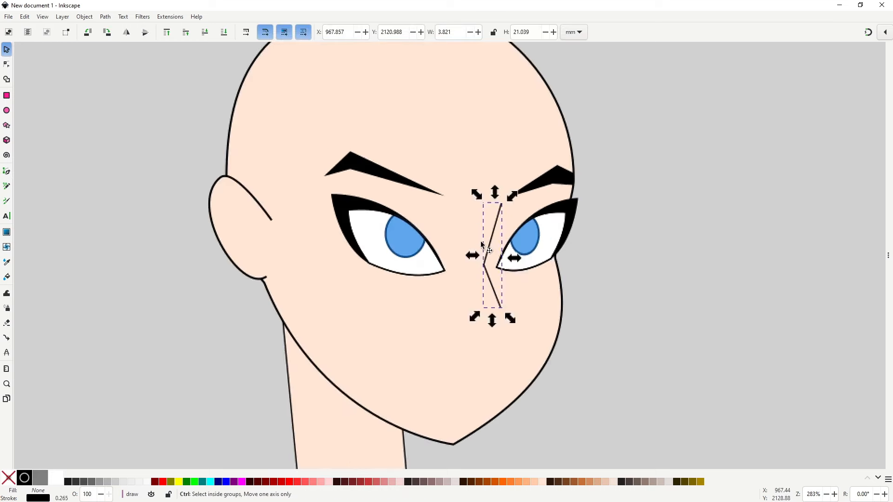
{"action": "scroll", "coordinate": [495, 231], "scroll_direction": "up", "scroll_amount": 1}
{"action": "key", "text": "n"}
{"action": "left_click_drag", "start_coordinate": [431, 204], "coordinate": [419, 205]}
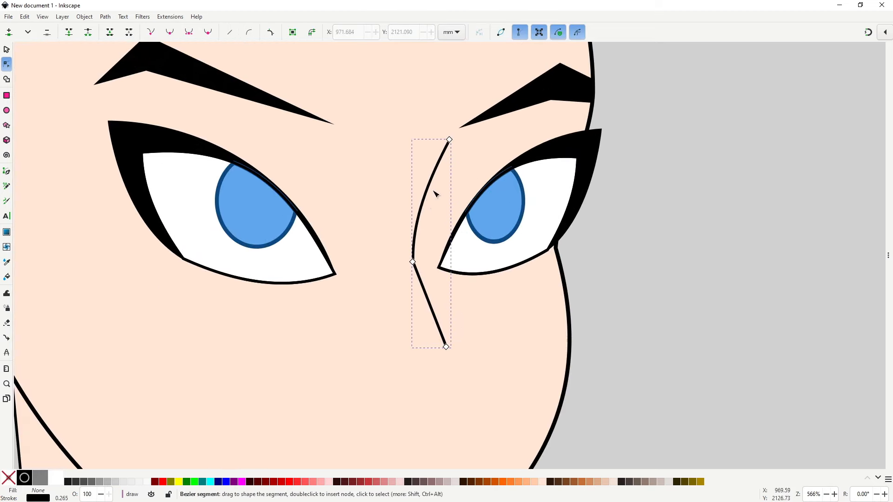
{"action": "left_click", "coordinate": [449, 139]}
{"action": "key", "text": "space"}
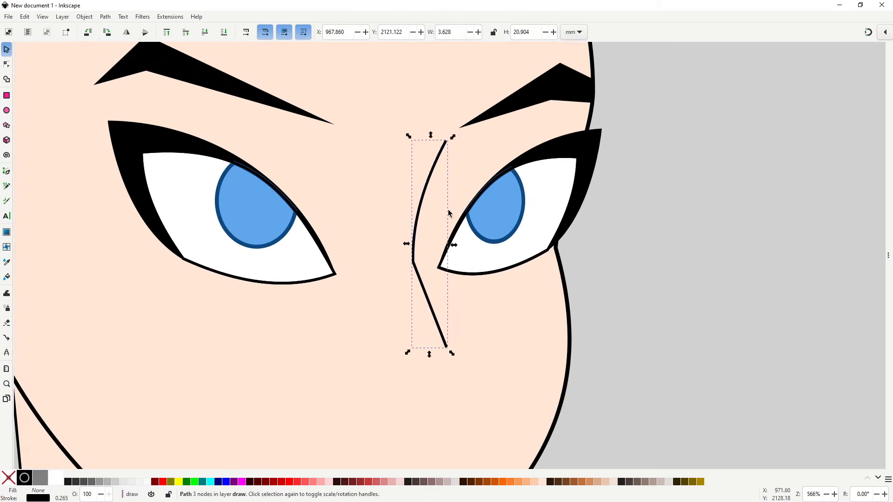
{"action": "scroll", "coordinate": [449, 221], "scroll_direction": "down", "scroll_amount": 3}
{"action": "left_click_drag", "start_coordinate": [500, 299], "coordinate": [526, 304]}
{"action": "left_click", "coordinate": [526, 304]}
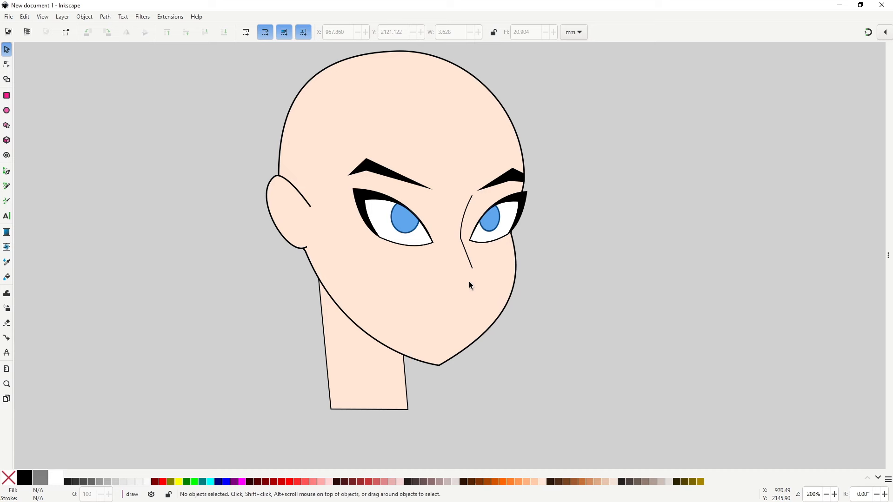
Draw a closed triangular nose base, about 8.5 by 4.3 mm, at the nose line's lower end, with a curved bottom edge
{"action": "key", "text": "b"}
{"action": "left_click", "coordinate": [447, 278]}
{"action": "left_click", "coordinate": [473, 268]}
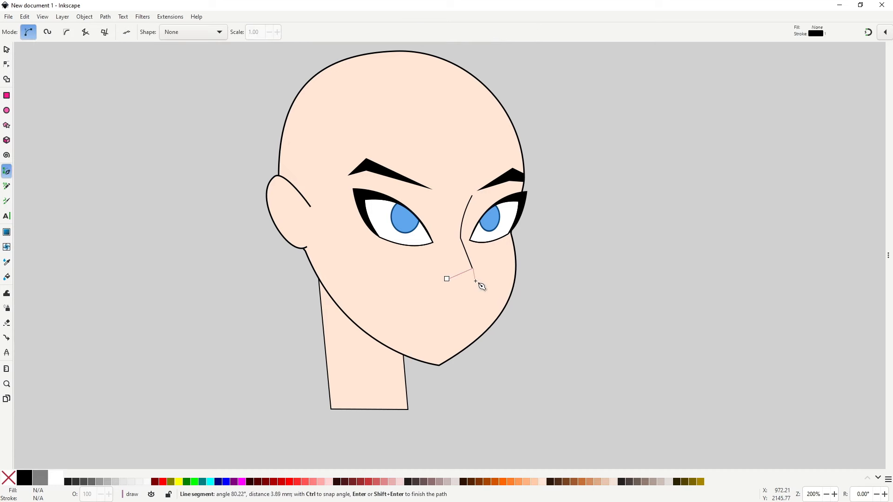
{"action": "left_click", "coordinate": [475, 280]}
{"action": "left_click", "coordinate": [447, 278]}
{"action": "key", "text": "n"}
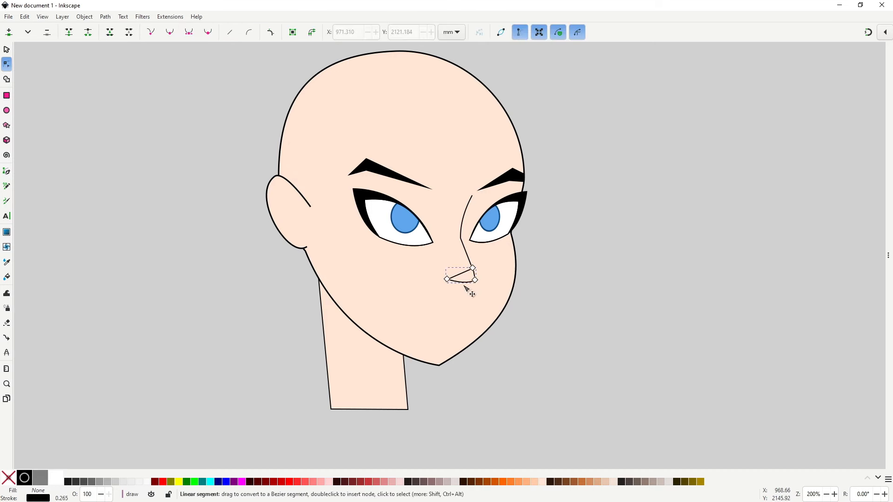
{"action": "key", "text": "s"}
{"action": "left_click", "coordinate": [521, 305]}
{"action": "scroll", "coordinate": [519, 307], "scroll_direction": "down", "scroll_amount": 2}
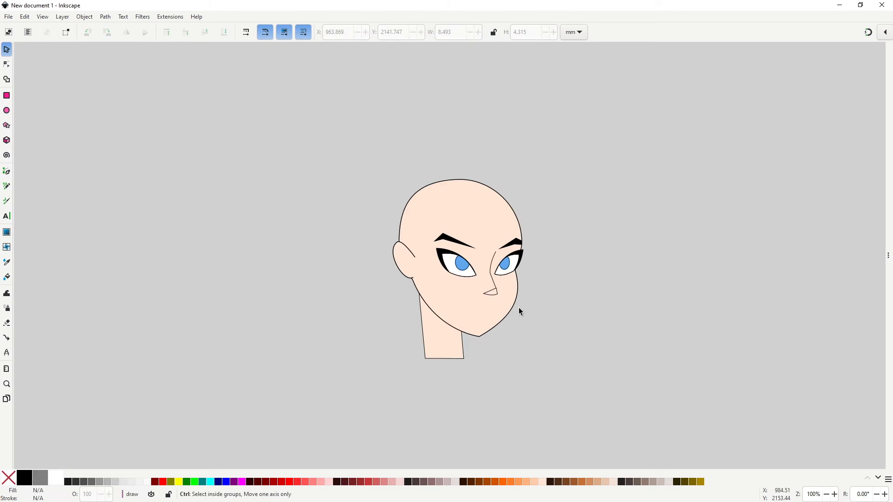
Draw a closed four-node mouth outline below the nose, pointed toward the ear and notched on the far side
{"action": "scroll", "coordinate": [527, 317], "scroll_direction": "up", "scroll_amount": 3}
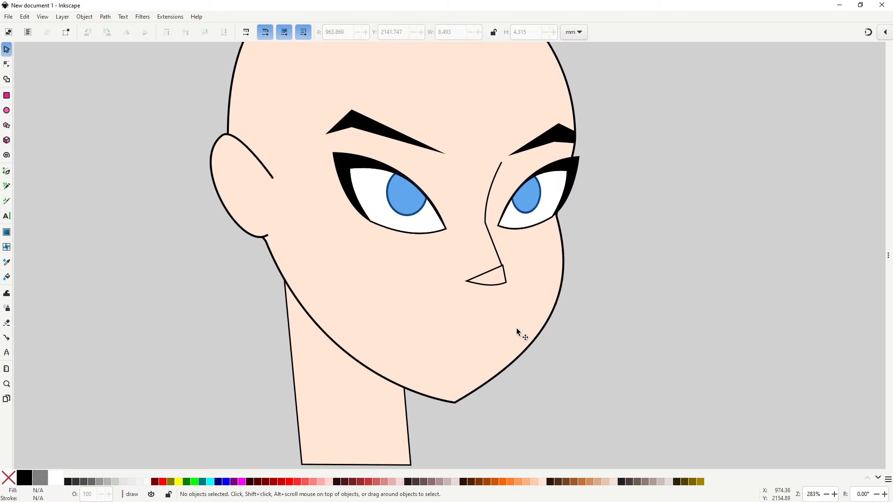
{"action": "key", "text": "n"}
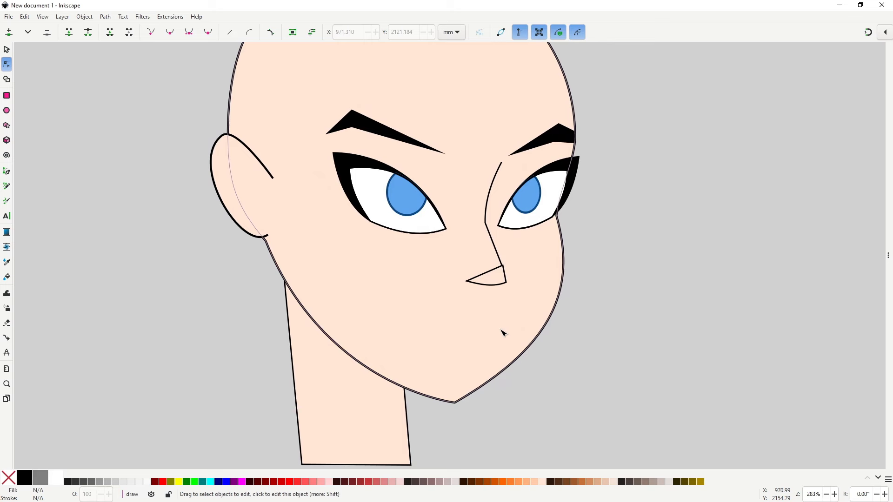
{"action": "key", "text": "b"}
{"action": "left_click", "coordinate": [401, 328]}
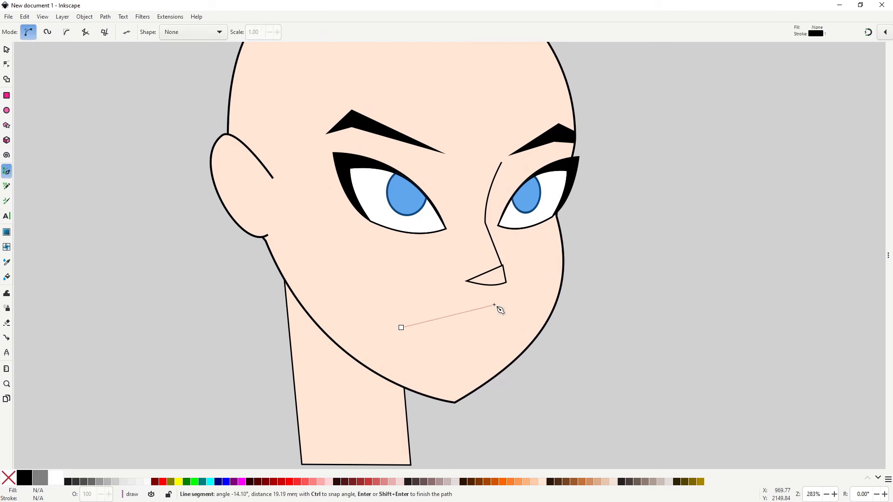
{"action": "left_click", "coordinate": [504, 302]}
{"action": "left_click", "coordinate": [494, 330]}
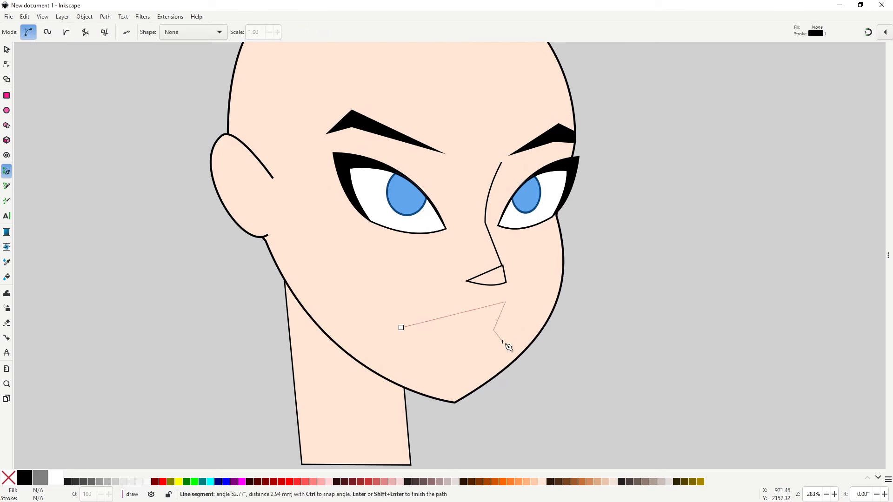
{"action": "left_click", "coordinate": [501, 346]}
{"action": "left_click_drag", "start_coordinate": [400, 328], "coordinate": [488, 346]}
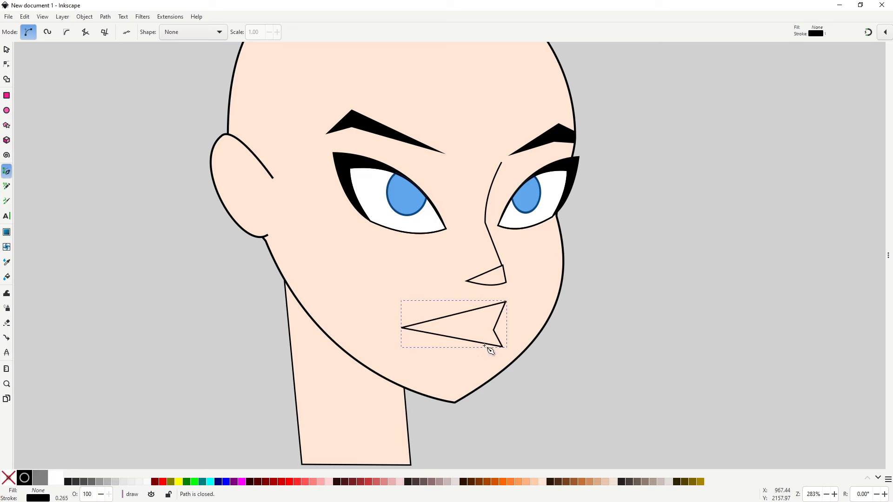
Curve the mouth's lower edge and move its two far corners slightly closer together
{"action": "key", "text": "n"}
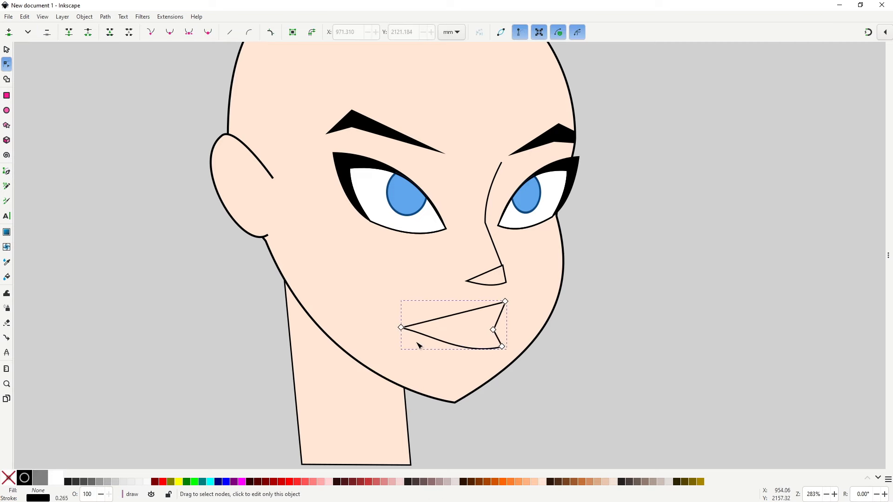
{"action": "left_click", "coordinate": [401, 327]}
{"action": "left_click_drag", "start_coordinate": [434, 335], "coordinate": [502, 343]}
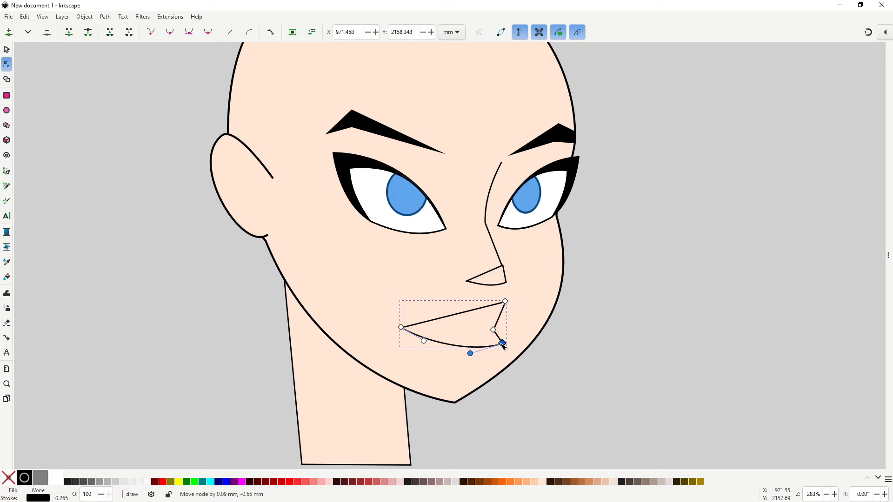
{"action": "left_click_drag", "start_coordinate": [507, 303], "coordinate": [499, 361]}
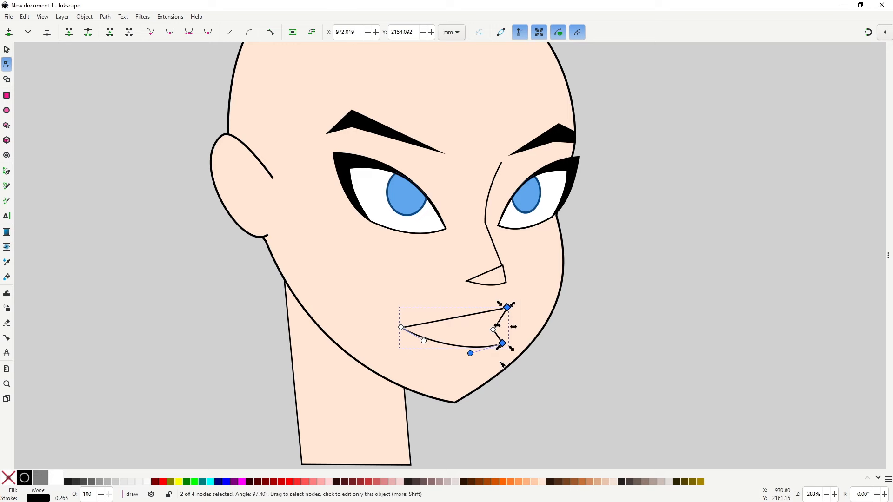
Delete the mouth's two far corner nodes and adjust the handles into rounded lips about 21.0 by 9.2 mm
{"action": "key", "text": "Delete"}
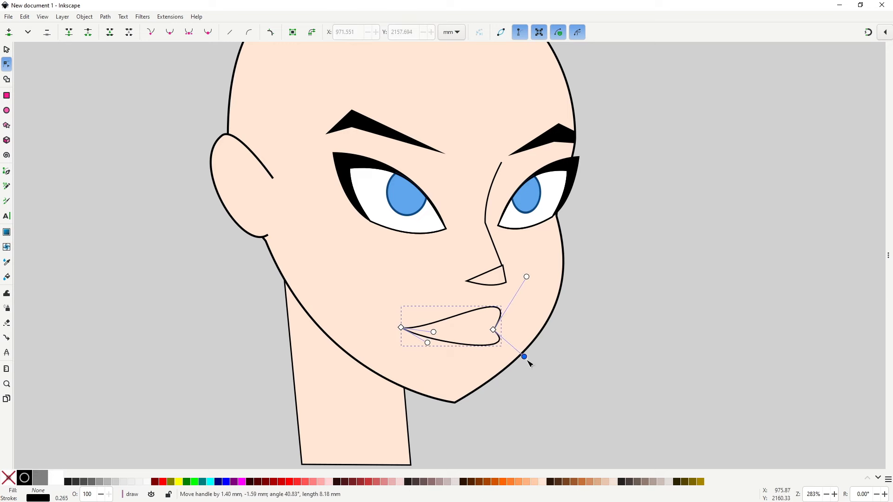
{"action": "left_click", "coordinate": [404, 326]}
{"action": "left_click_drag", "start_coordinate": [436, 327], "coordinate": [435, 316]}
{"action": "key", "text": "s"}
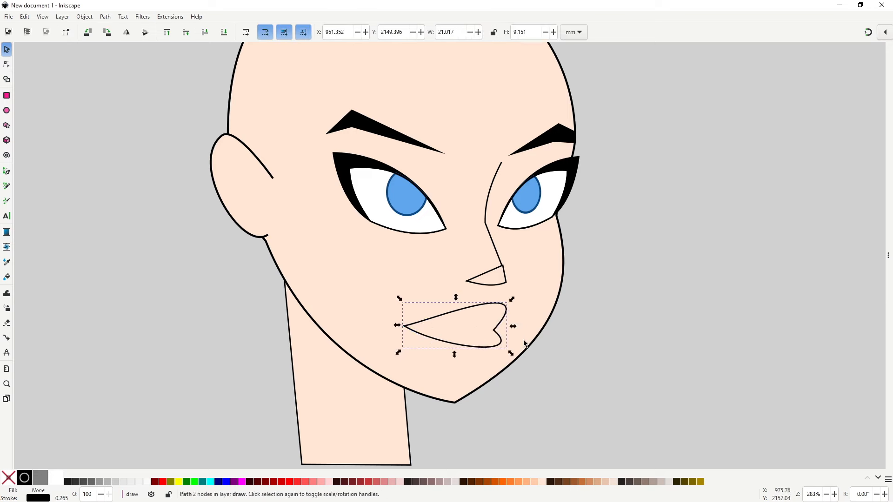
Narrow the mouth shape to about 19.4 mm wide and fill it with black
{"action": "scroll", "coordinate": [527, 345], "scroll_direction": "down", "scroll_amount": 3}
{"action": "scroll", "coordinate": [446, 319], "scroll_direction": "up", "scroll_amount": 2}
{"action": "left_click_drag", "start_coordinate": [330, 275], "coordinate": [336, 274]}
{"action": "left_click_drag", "start_coordinate": [400, 277], "coordinate": [401, 277]}
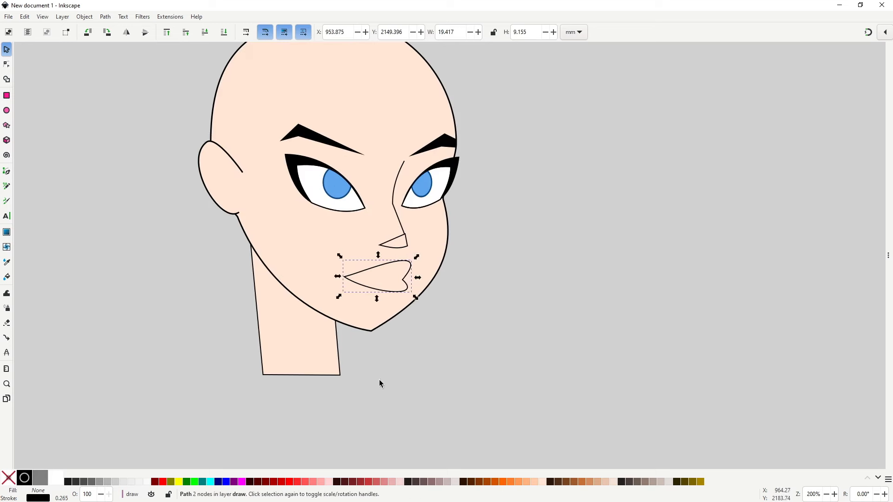
{"action": "left_click", "coordinate": [25, 479]}
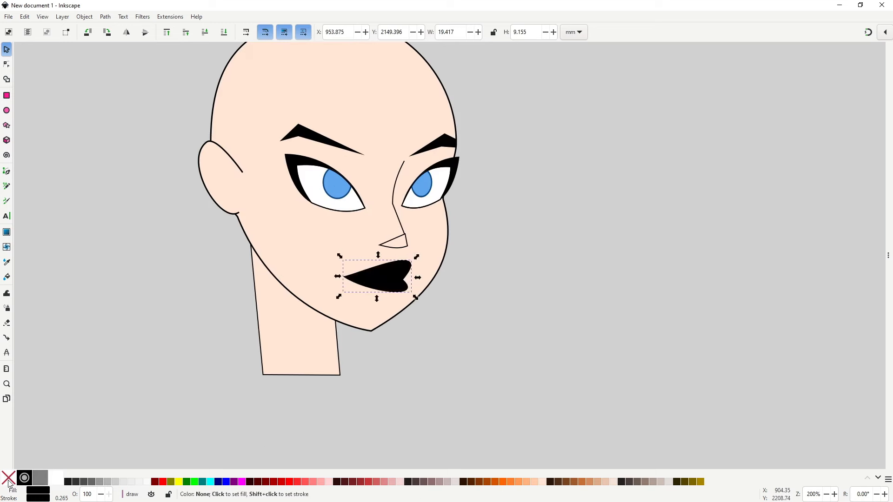
Remove the stroke from the black mouth shape
{"action": "left_click", "coordinate": [9, 482], "text": "shift"}
{"action": "left_click", "coordinate": [581, 291]}
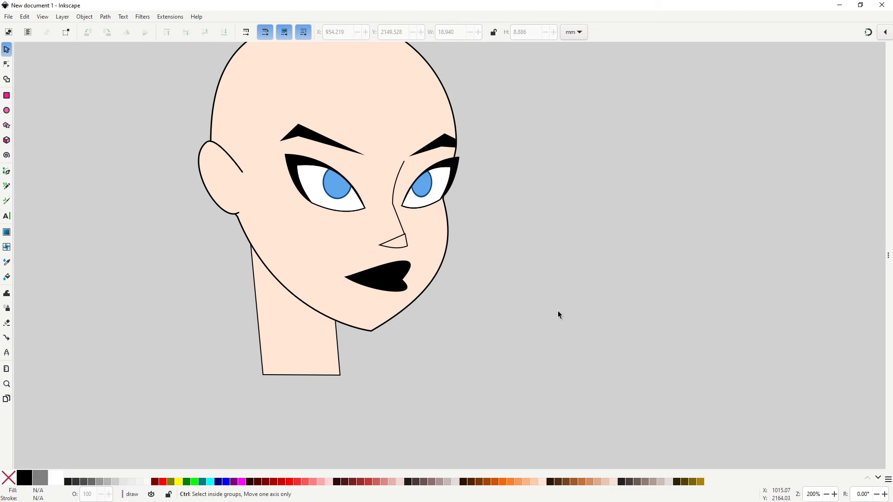
{"action": "scroll", "coordinate": [558, 312], "scroll_direction": "down", "scroll_amount": 1}
{"action": "left_click_drag", "start_coordinate": [564, 283], "coordinate": [635, 342]}
{"action": "scroll", "coordinate": [374, 253], "scroll_direction": "up", "scroll_amount": 3}
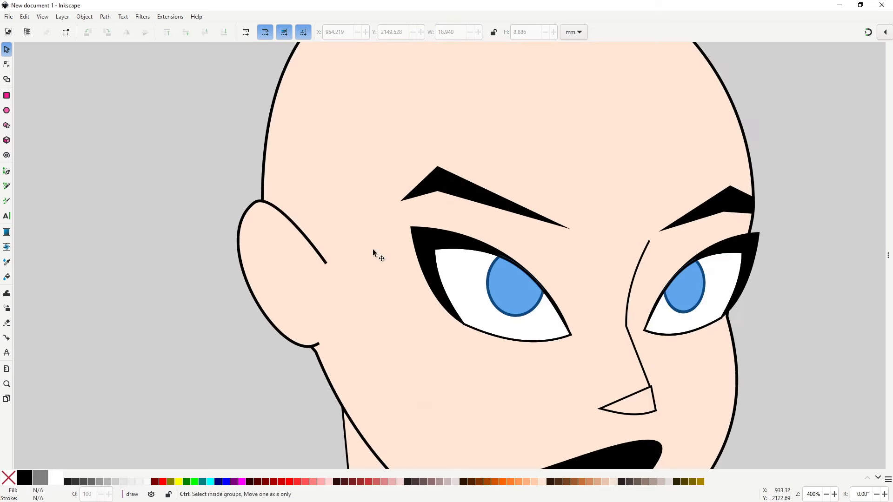
Draw an open inner-ear line that arches from the ear's upper outer side and ends in a short hook
{"action": "key", "text": "b"}
{"action": "left_click", "coordinate": [370, 221]}
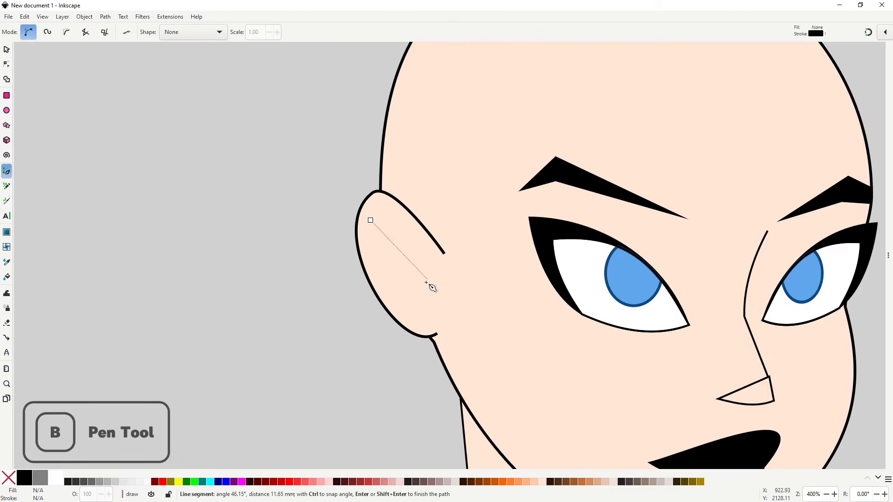
{"action": "left_click_drag", "start_coordinate": [417, 277], "coordinate": [435, 359]}
{"action": "key", "text": "space"}
{"action": "key", "text": "space"}
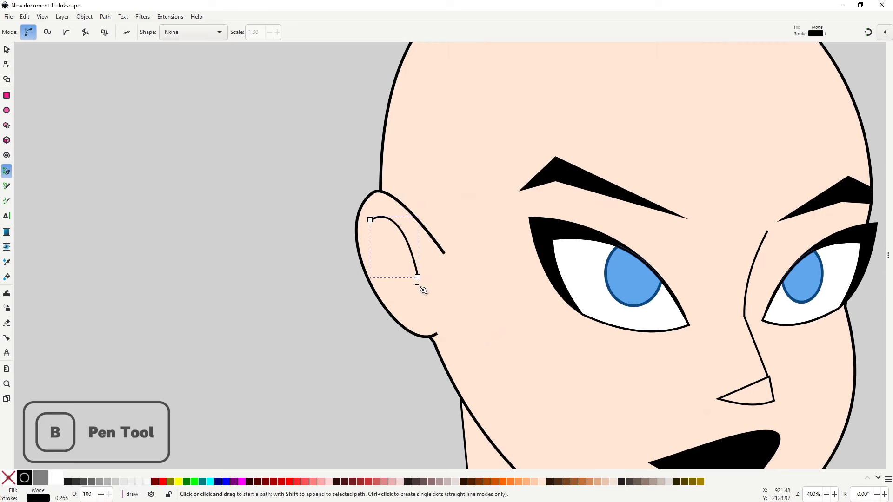
{"action": "left_click", "coordinate": [417, 277]}
{"action": "mouse_move", "coordinate": [410, 305]}
{"action": "left_mouse_down"}
{"action": "mouse_move", "coordinate": [438, 367]}
{"action": "mouse_move", "coordinate": [448, 367]}
{"action": "left_mouse_up"}
{"action": "key", "text": "space"}
Adjust the inner-ear line's end nodes and upper curve to a shape of about 7.2 by 12.7 mm
{"action": "key", "text": "n"}
{"action": "left_click_drag", "start_coordinate": [410, 306], "coordinate": [402, 300]}
{"action": "left_click", "coordinate": [371, 220], "text": "shift"}
{"action": "left_click_drag", "start_coordinate": [373, 224], "coordinate": [371, 222]}
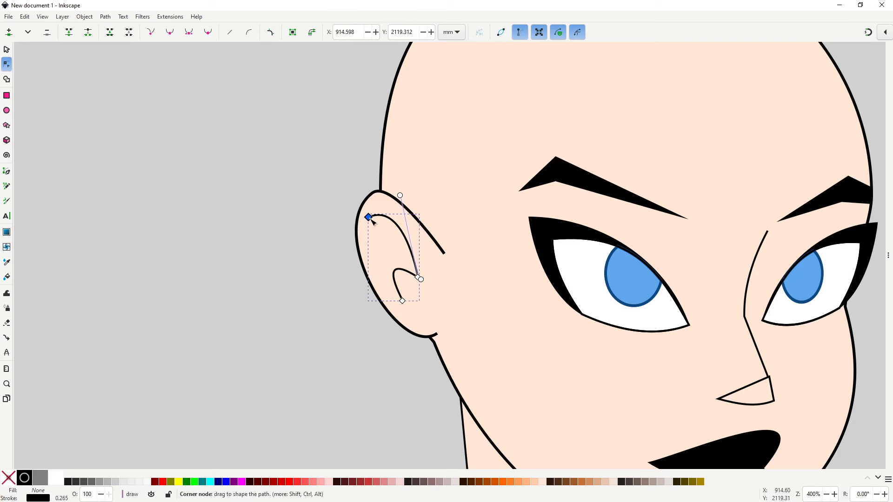
{"action": "left_click_drag", "start_coordinate": [400, 195], "coordinate": [403, 188]}
{"action": "key", "text": "space"}
{"action": "scroll", "coordinate": [400, 212], "scroll_direction": "down", "scroll_amount": 2}
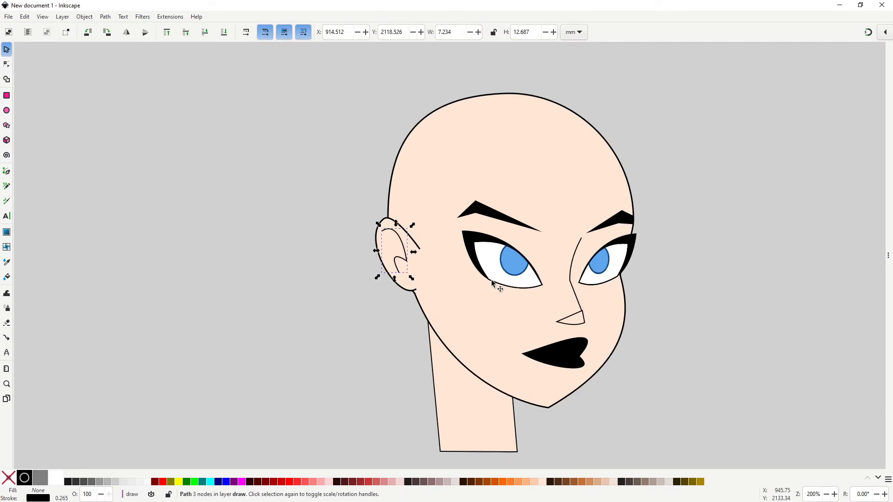
{"action": "left_click_drag", "start_coordinate": [493, 280], "coordinate": [373, 264]}
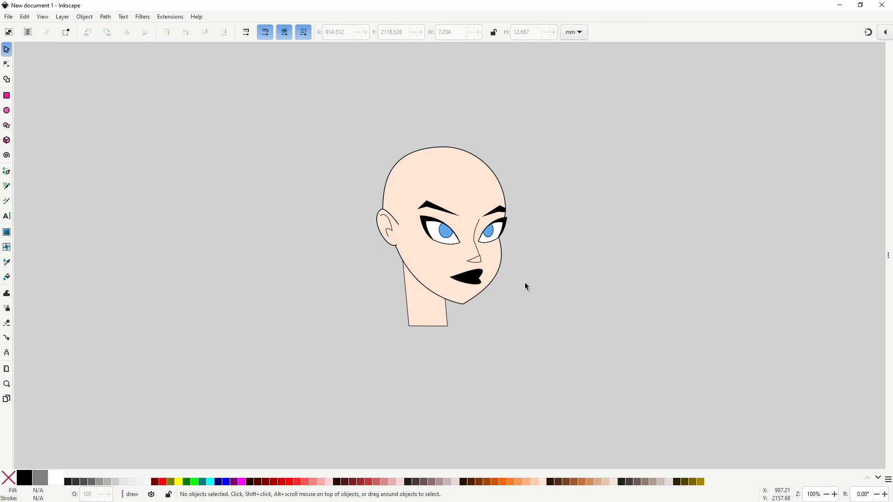
Draw a closed six-node turtleneck outline with a straight collar around the lower neck, sloping shoulders and a flat base
{"action": "key", "text": "b"}
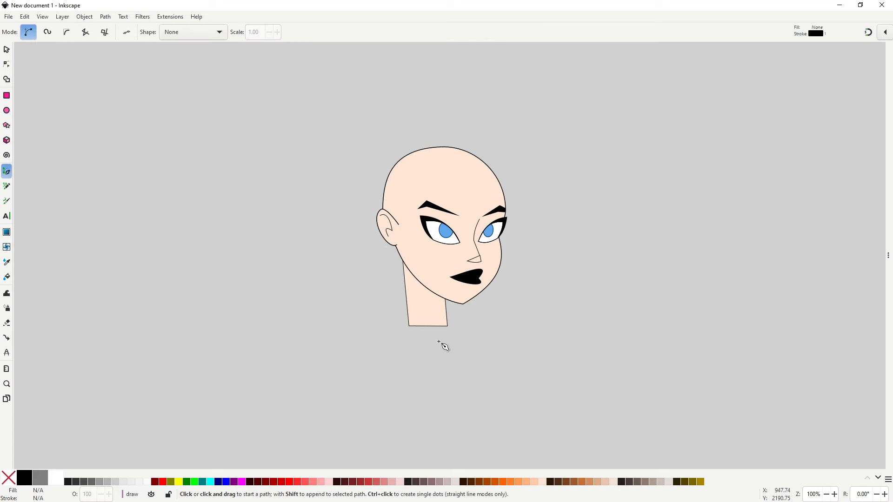
{"action": "left_click", "coordinate": [404, 306]}
{"action": "left_click", "coordinate": [447, 305]}
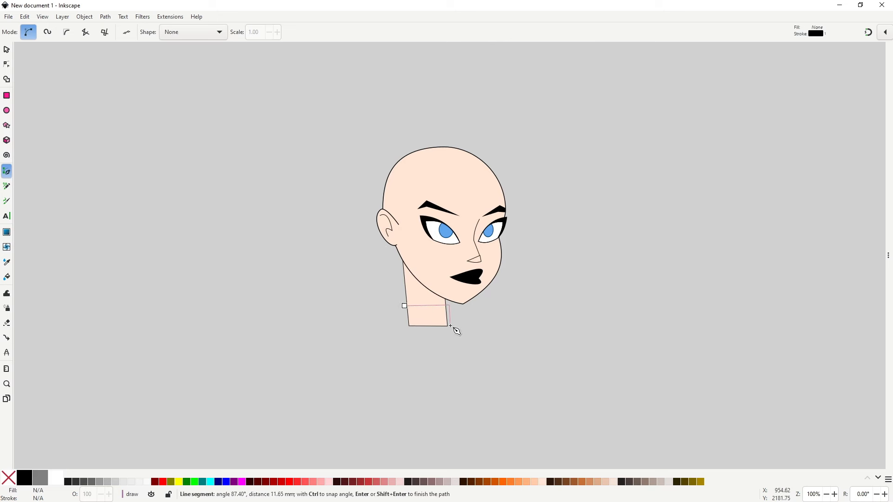
{"action": "left_click", "coordinate": [450, 325]}
{"action": "left_click", "coordinate": [508, 352]}
{"action": "left_click", "coordinate": [356, 352]}
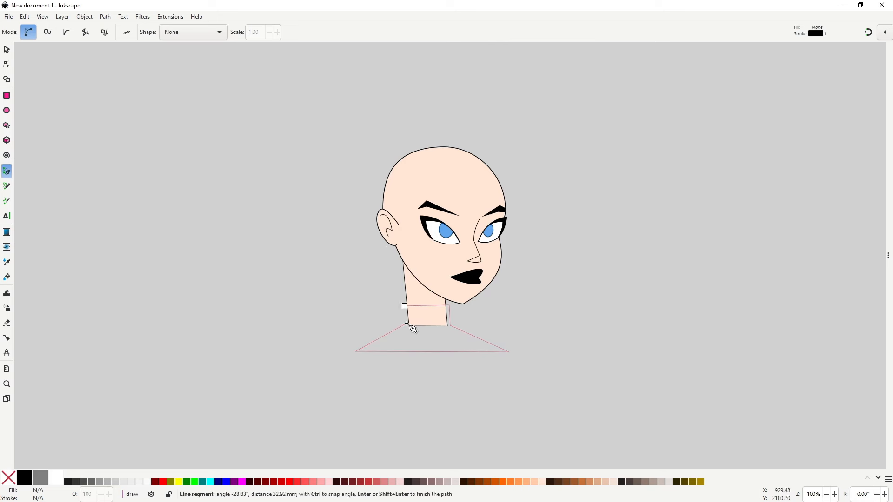
{"action": "left_click", "coordinate": [404, 306]}
Curve the collar's upper edge downward and move the collar's corner nodes close alongside the neck
{"action": "scroll", "coordinate": [426, 312], "scroll_direction": "up", "scroll_amount": 5}
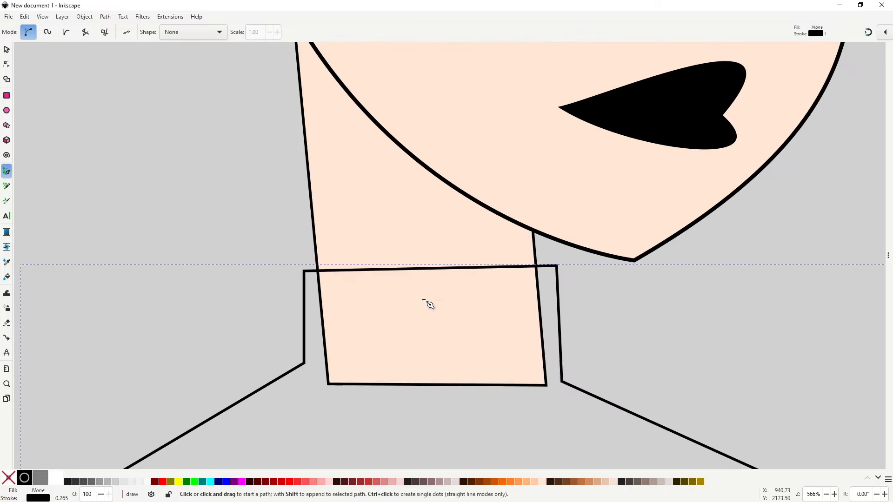
{"action": "key", "text": "n"}
{"action": "left_click_drag", "start_coordinate": [423, 269], "coordinate": [431, 295]}
{"action": "left_click_drag", "start_coordinate": [556, 266], "coordinate": [545, 270]}
{"action": "left_click_drag", "start_coordinate": [561, 382], "coordinate": [554, 385]}
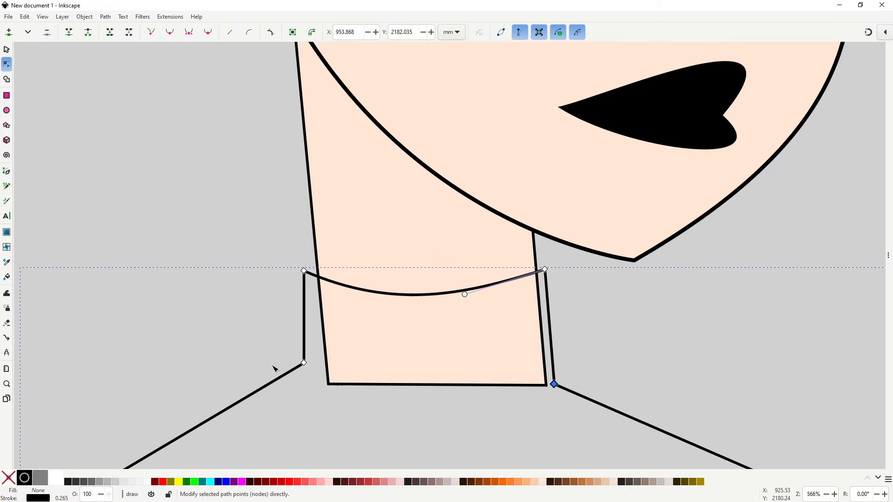
{"action": "left_click_drag", "start_coordinate": [304, 363], "coordinate": [318, 384]}
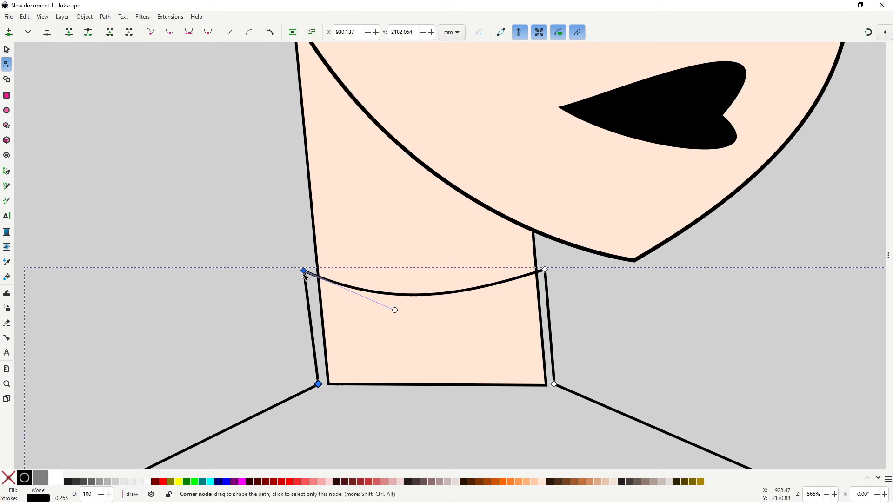
{"action": "left_click_drag", "start_coordinate": [303, 272], "coordinate": [306, 273]}
Adjust the handles at both ends of the collar's upper edge for a rounder, more even curve
{"action": "left_click_drag", "start_coordinate": [467, 295], "coordinate": [510, 307]}
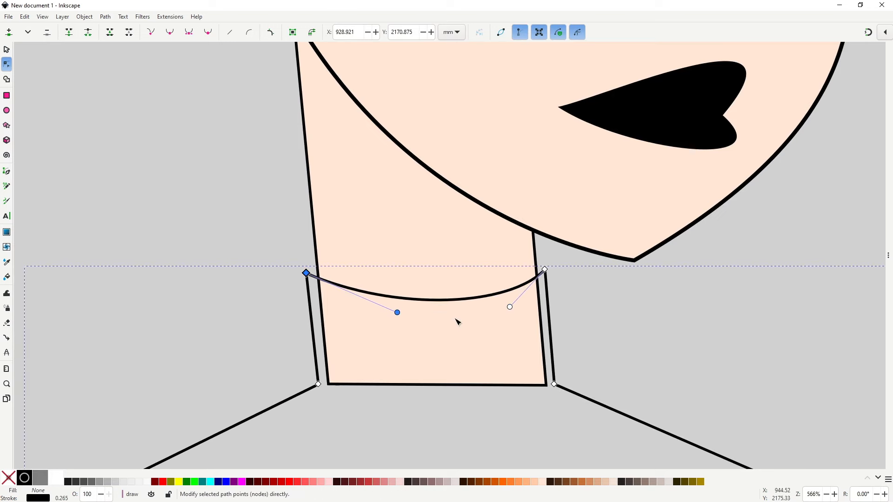
{"action": "left_click_drag", "start_coordinate": [397, 312], "coordinate": [345, 317]}
{"action": "scroll", "coordinate": [346, 348], "scroll_direction": "down", "scroll_amount": 2}
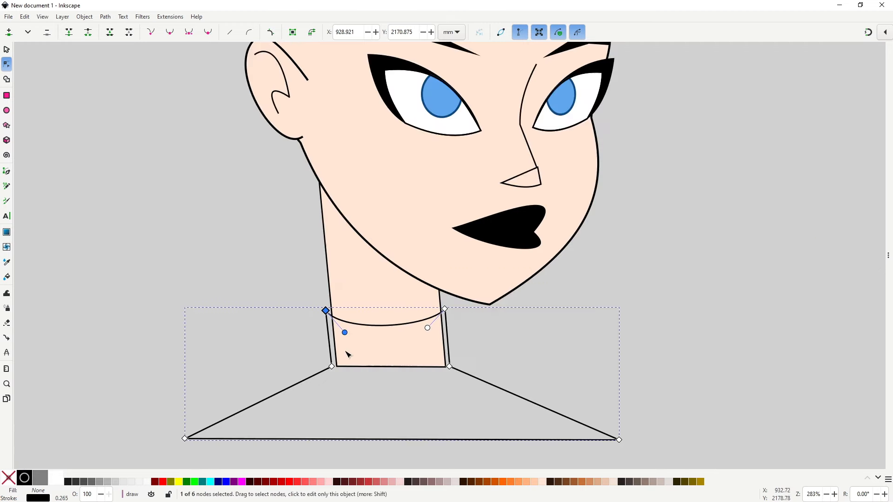
{"action": "left_click_drag", "start_coordinate": [376, 406], "coordinate": [275, 353]}
{"action": "scroll", "coordinate": [274, 355], "scroll_direction": "down", "scroll_amount": 2}
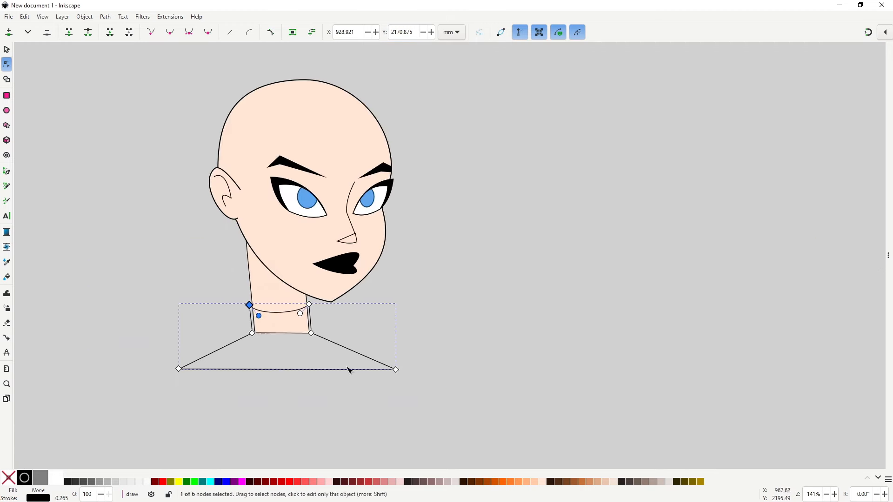
{"action": "left_click_drag", "start_coordinate": [347, 367], "coordinate": [316, 390]}
{"action": "left_click_drag", "start_coordinate": [317, 390], "coordinate": [313, 391]}
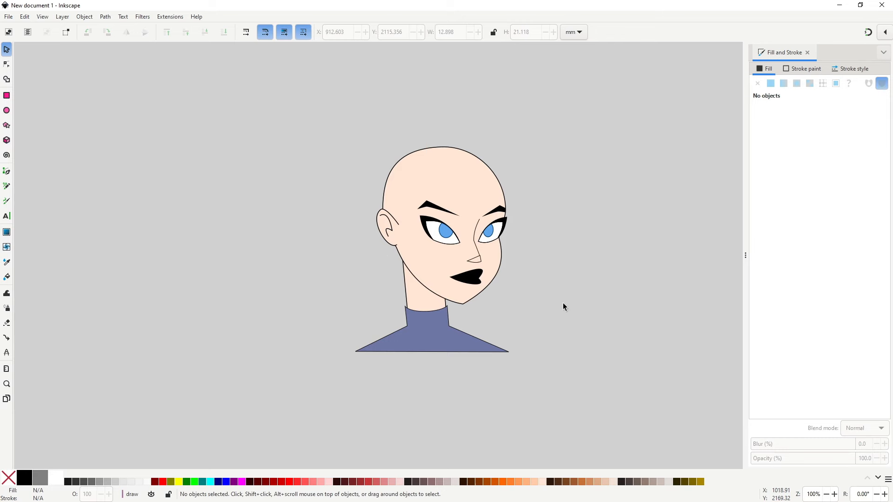
Draw a closed seven-node hair outline around the head down to the shoulders and fill it with black
{"action": "key", "text": "b"}
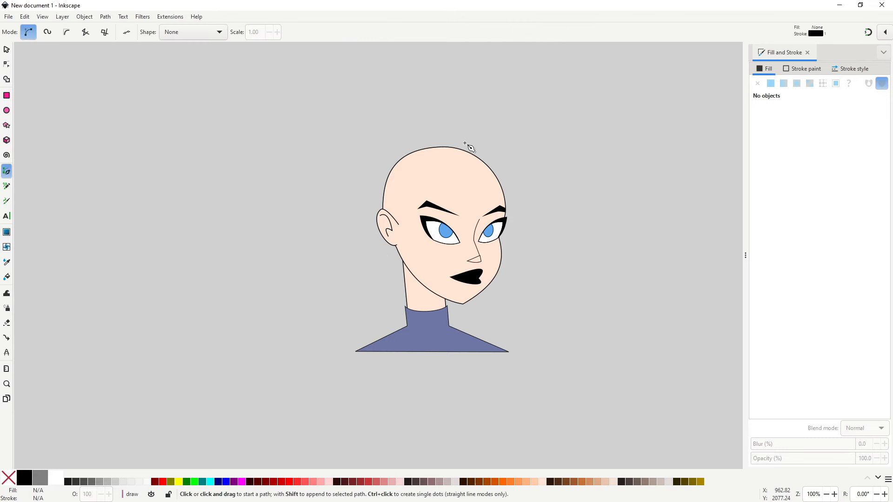
{"action": "left_click", "coordinate": [431, 139]}
{"action": "left_click", "coordinate": [390, 140]}
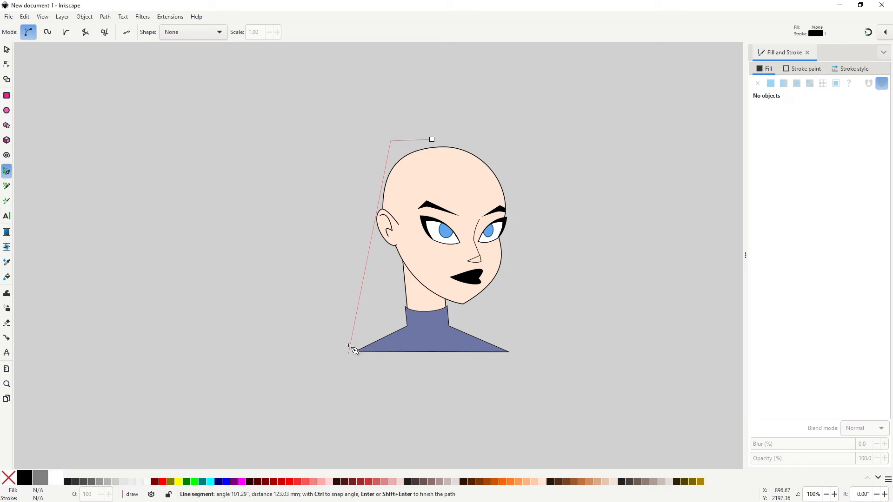
{"action": "left_click", "coordinate": [359, 335]}
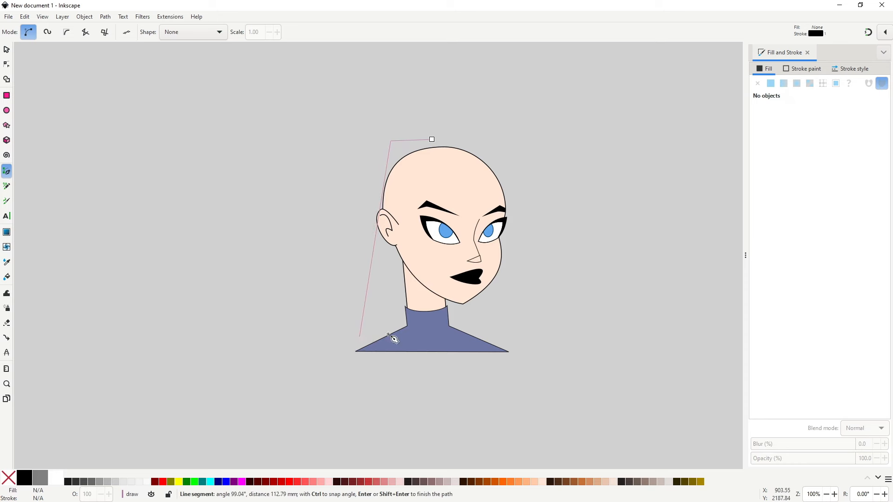
{"action": "left_click", "coordinate": [528, 329]}
{"action": "left_click", "coordinate": [506, 290]}
{"action": "left_click", "coordinate": [520, 189]}
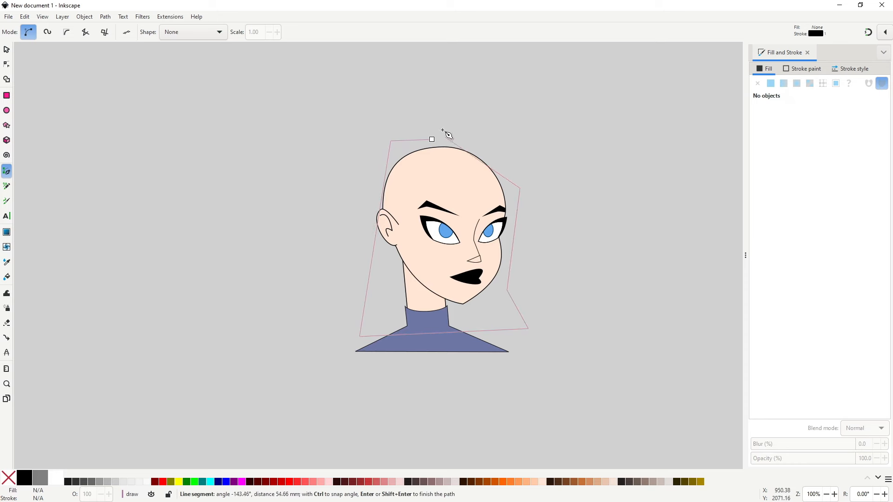
{"action": "left_click", "coordinate": [441, 130]}
{"action": "left_click", "coordinate": [431, 139]}
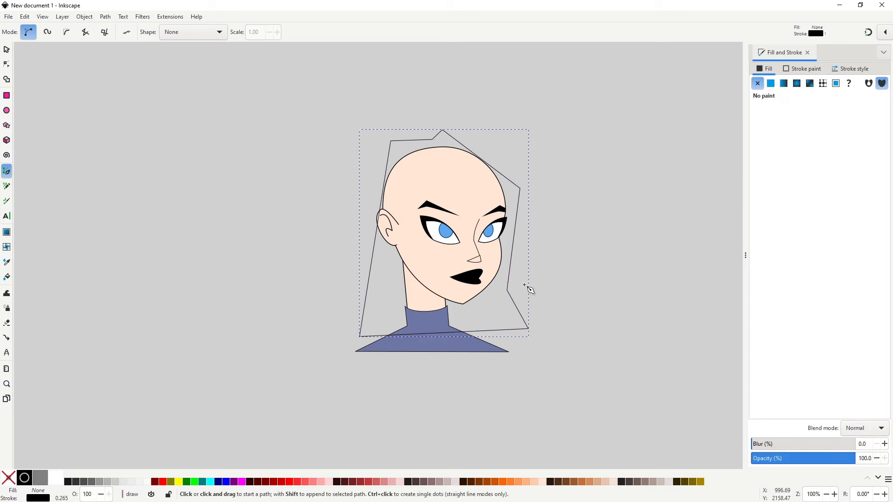
{"action": "left_click", "coordinate": [24, 478]}
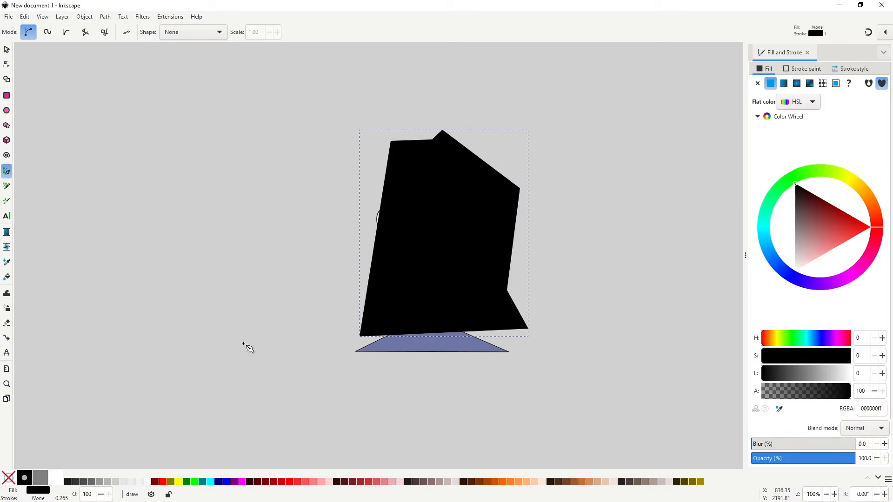
Send the hair shape behind the head and shirt, and bend its straight outer and lower edges into curves
{"action": "key", "text": "n"}
{"action": "left_click_drag", "start_coordinate": [448, 132], "coordinate": [459, 133]}
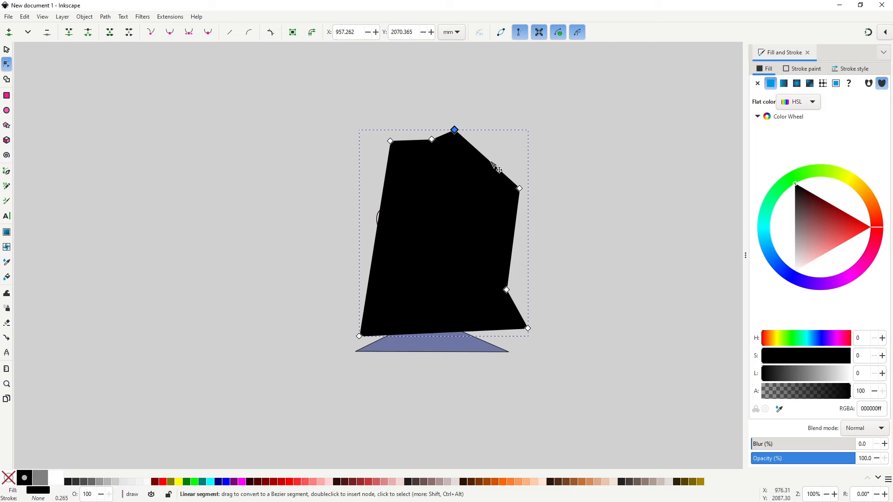
{"action": "left_click_drag", "start_coordinate": [390, 141], "coordinate": [398, 139]}
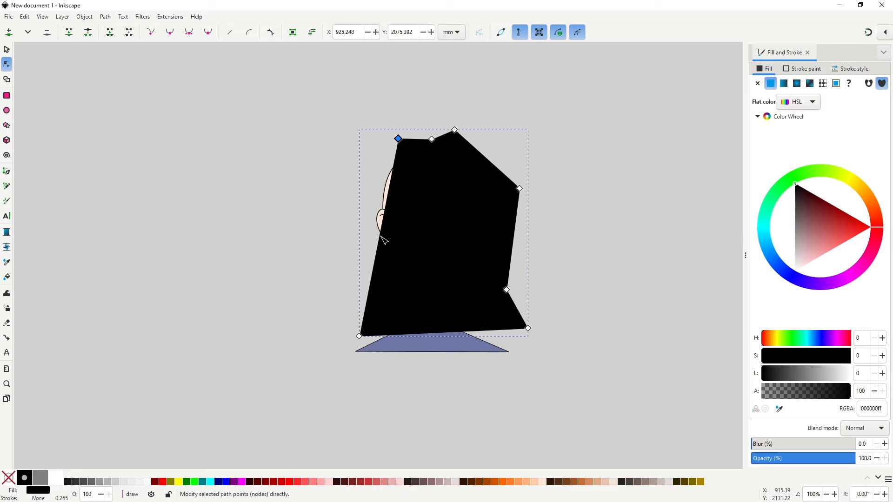
{"action": "left_click_drag", "start_coordinate": [384, 240], "coordinate": [359, 242]}
{"action": "key", "text": "End"}
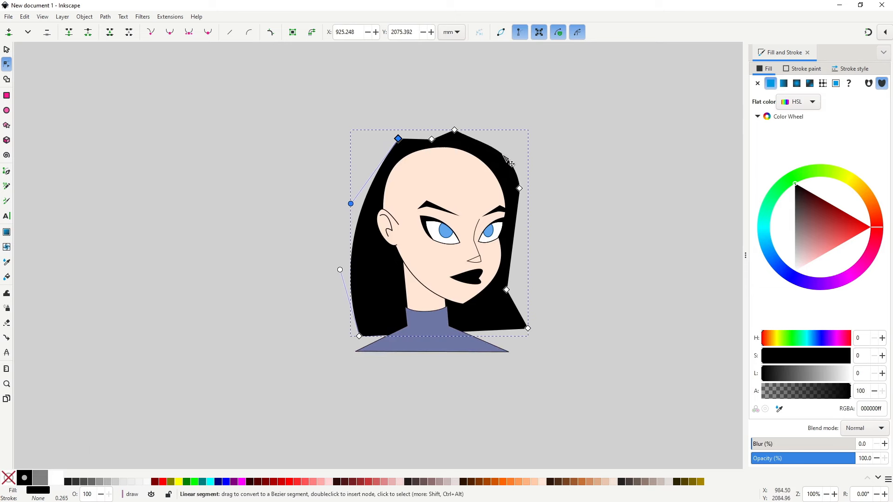
{"action": "left_click_drag", "start_coordinate": [518, 311], "coordinate": [527, 322]}
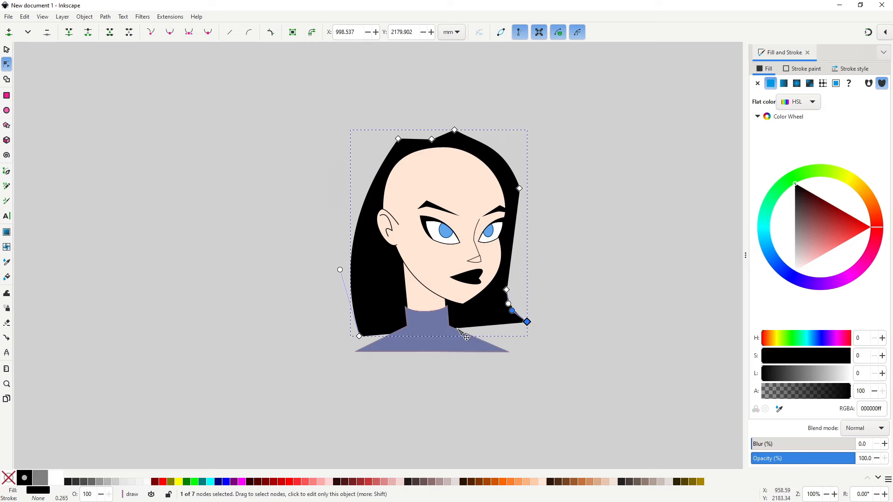
{"action": "left_click_drag", "start_coordinate": [457, 328], "coordinate": [459, 349]}
Round the hair's top edges on both sides of the parting and reposition the two crown nodes slightly
{"action": "scroll", "coordinate": [409, 195], "scroll_direction": "up", "scroll_amount": 3}
{"action": "left_click", "coordinate": [374, 214]}
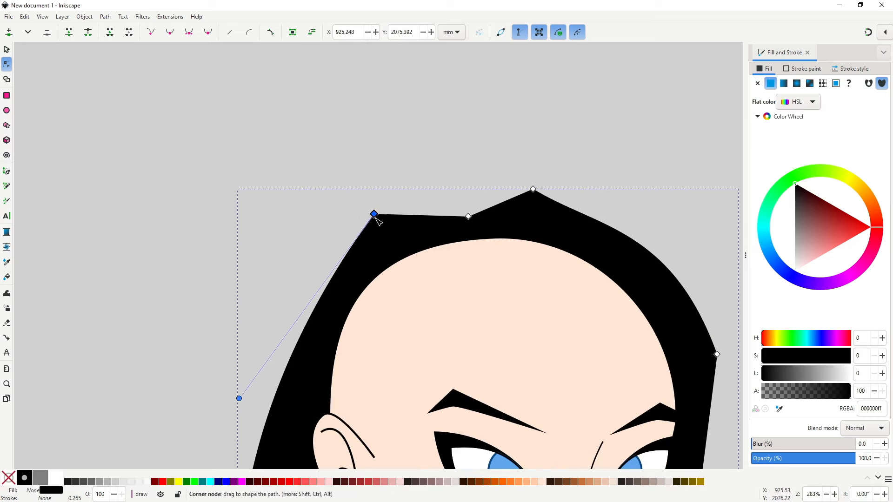
{"action": "left_click_drag", "start_coordinate": [374, 214], "coordinate": [435, 194]}
{"action": "left_click_drag", "start_coordinate": [373, 213], "coordinate": [372, 219]}
{"action": "left_click_drag", "start_coordinate": [533, 189], "coordinate": [540, 192]}
{"action": "left_click_drag", "start_coordinate": [540, 193], "coordinate": [492, 192]}
{"action": "left_click_drag", "start_coordinate": [605, 233], "coordinate": [611, 223]}
{"action": "scroll", "coordinate": [488, 198], "scroll_direction": "down", "scroll_amount": 3}
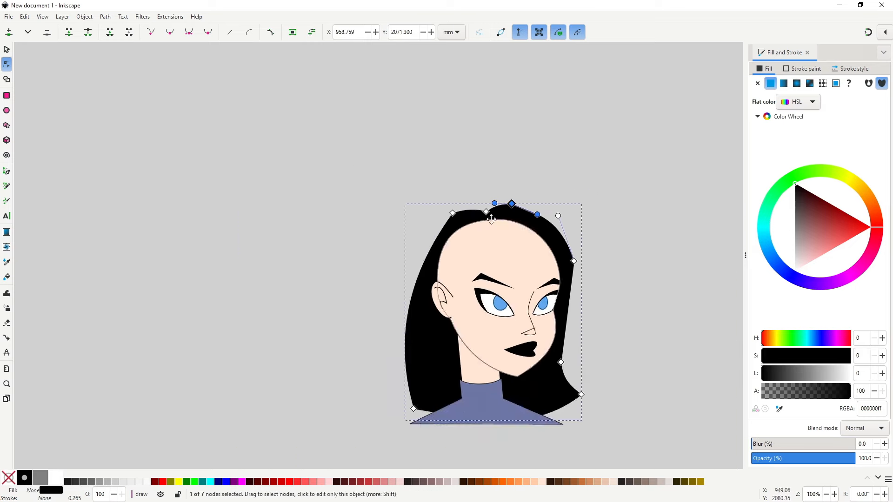
Delete the two crown nodes beside the parting so each side of the hair forms one continuous curve
{"action": "scroll", "coordinate": [489, 195], "scroll_direction": "up", "scroll_amount": 1}
{"action": "left_click", "coordinate": [418, 204], "text": "shift"}
{"action": "left_click", "coordinate": [170, 32]}
{"action": "left_click_drag", "start_coordinate": [493, 185], "coordinate": [514, 200]}
{"action": "key", "text": "Delete"}
{"action": "left_click_drag", "start_coordinate": [432, 192], "coordinate": [410, 220]}
{"action": "key", "text": "Delete"}
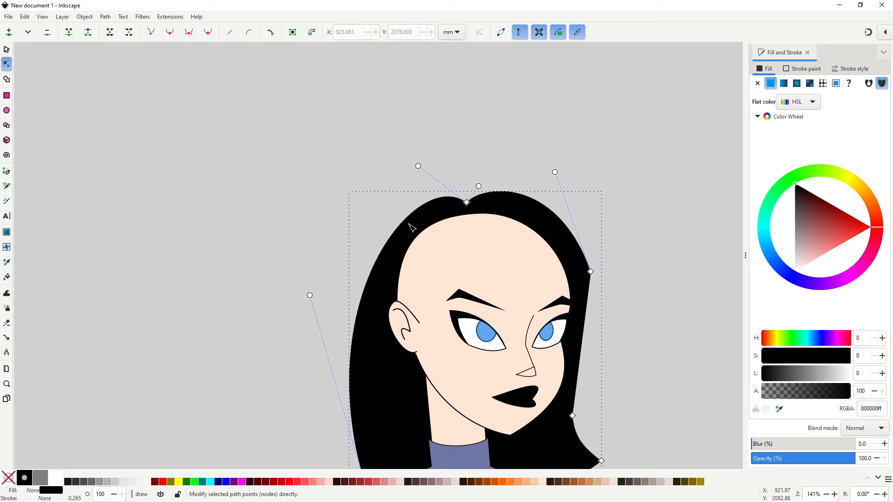
Smooth the hair's upper node on the far side of the face and move the lower corner behind the neck slightly inward
{"action": "left_click_drag", "start_coordinate": [605, 259], "coordinate": [536, 232]}
{"action": "left_click", "coordinate": [535, 226]}
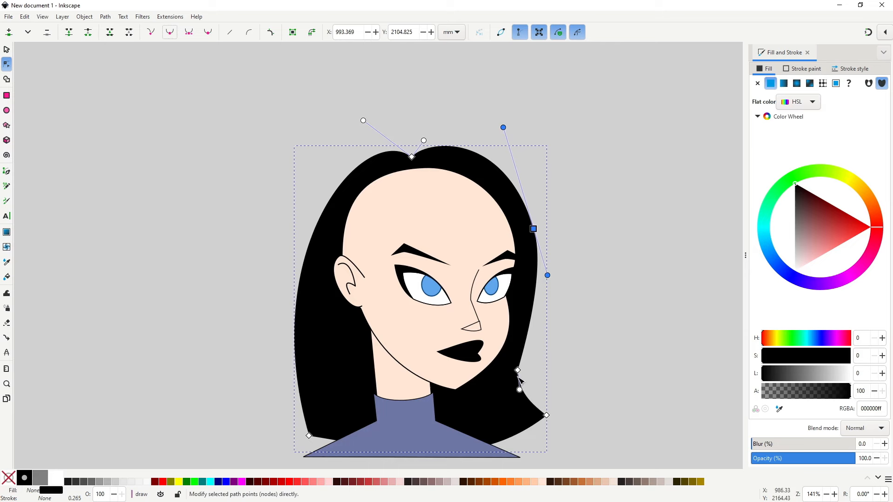
{"action": "left_click", "coordinate": [517, 371]}
{"action": "left_click_drag", "start_coordinate": [365, 396], "coordinate": [348, 330]}
{"action": "left_click_drag", "start_coordinate": [292, 368], "coordinate": [300, 363]}
{"action": "double_click", "coordinate": [599, 307]}
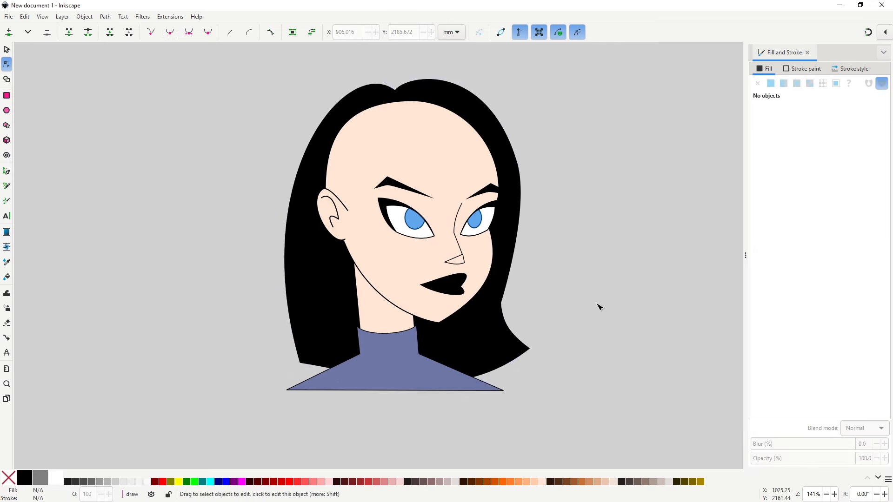
Adjust the hair's node beside the jaw and its handles to soften the inward bend above the flared tip
{"action": "scroll", "coordinate": [516, 318], "scroll_direction": "up", "scroll_amount": 2}
{"action": "left_click", "coordinate": [488, 276]}
{"action": "left_click", "coordinate": [486, 289]}
{"action": "left_click_drag", "start_coordinate": [497, 250], "coordinate": [480, 231]}
{"action": "scroll", "coordinate": [545, 192], "scroll_direction": "down", "scroll_amount": 1}
{"action": "left_click_drag", "start_coordinate": [544, 192], "coordinate": [555, 352]}
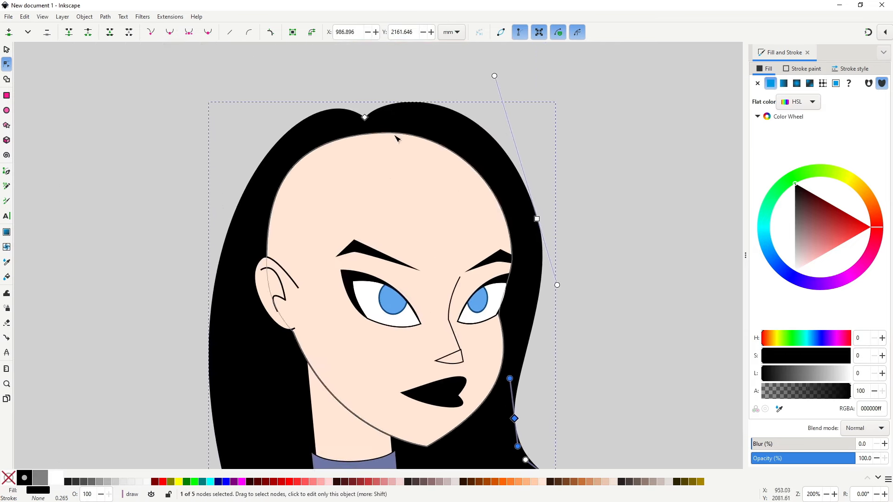
Move the hair's parting node slightly toward the ear side
{"action": "left_click_drag", "start_coordinate": [365, 118], "coordinate": [357, 115]}
{"action": "scroll", "coordinate": [363, 182], "scroll_direction": "down", "scroll_amount": 2}
{"action": "scroll", "coordinate": [372, 251], "scroll_direction": "up", "scroll_amount": 1}
{"action": "key", "text": "s"}
{"action": "left_click", "coordinate": [528, 257]}
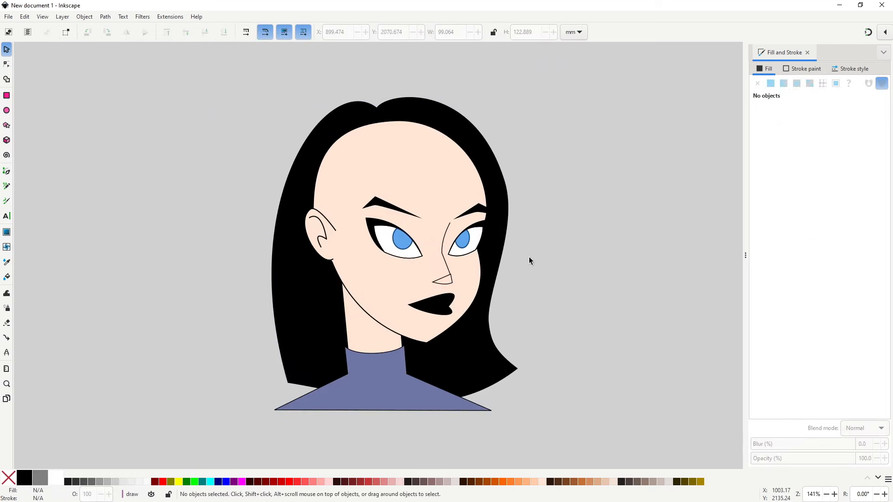
Move the upper, bend and flared-tip nodes on the back hair's far side toward the face, and adjust the tip's lower handle
{"action": "key", "text": "n"}
{"action": "left_click", "coordinate": [502, 259]}
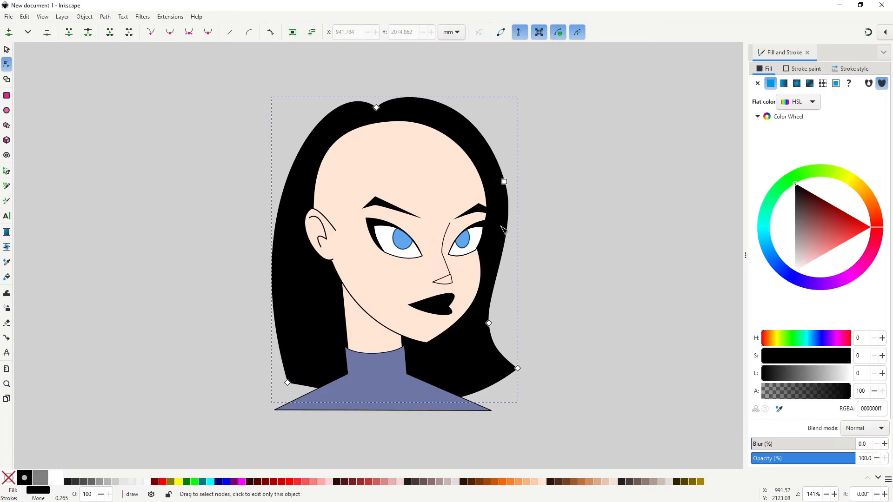
{"action": "left_click_drag", "start_coordinate": [504, 182], "coordinate": [498, 179]}
{"action": "left_click_drag", "start_coordinate": [489, 323], "coordinate": [483, 329]}
{"action": "left_click_drag", "start_coordinate": [517, 369], "coordinate": [513, 363]}
{"action": "left_click_drag", "start_coordinate": [438, 420], "coordinate": [452, 431]}
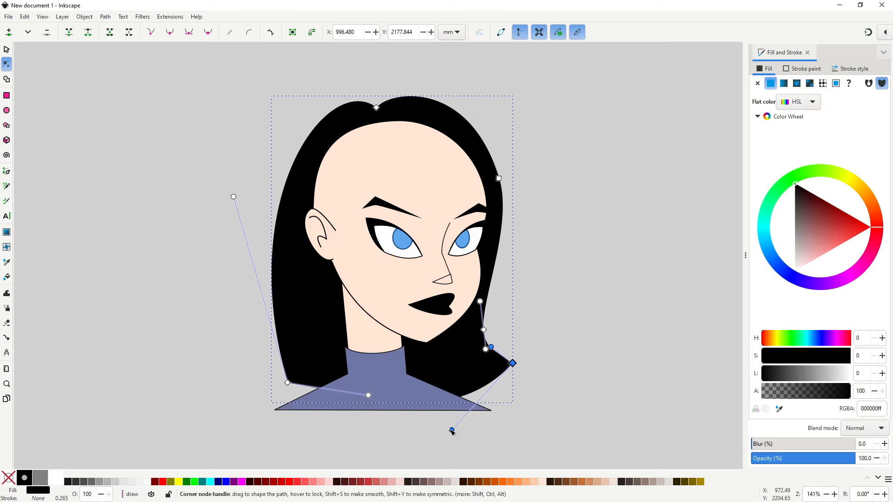
Move the back hair's ear-side lower corner outward and lower the parting node, adjusting their handles to flatten the crown
{"action": "left_click_drag", "start_coordinate": [287, 383], "coordinate": [280, 390]}
{"action": "left_click_drag", "start_coordinate": [227, 204], "coordinate": [230, 245]}
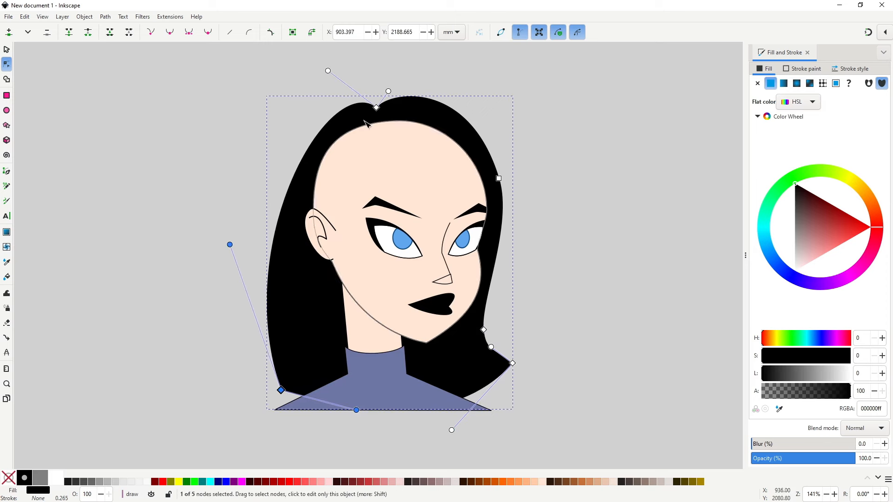
{"action": "left_click_drag", "start_coordinate": [376, 108], "coordinate": [373, 111]}
{"action": "left_click_drag", "start_coordinate": [325, 74], "coordinate": [309, 80]}
{"action": "left_click_drag", "start_coordinate": [468, 76], "coordinate": [479, 98]}
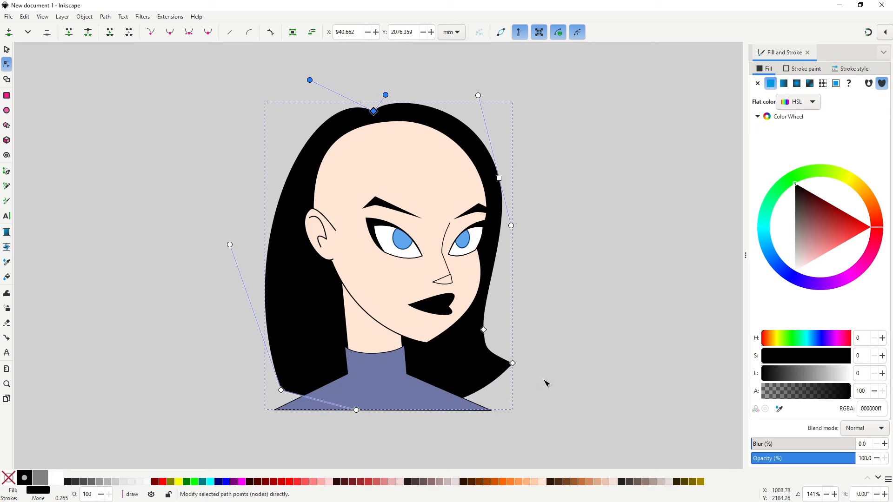
Draw a closed triangular hair lock from below the ear to the collar and the hair's lower corner, filled black without stroke
{"action": "key", "text": "b"}
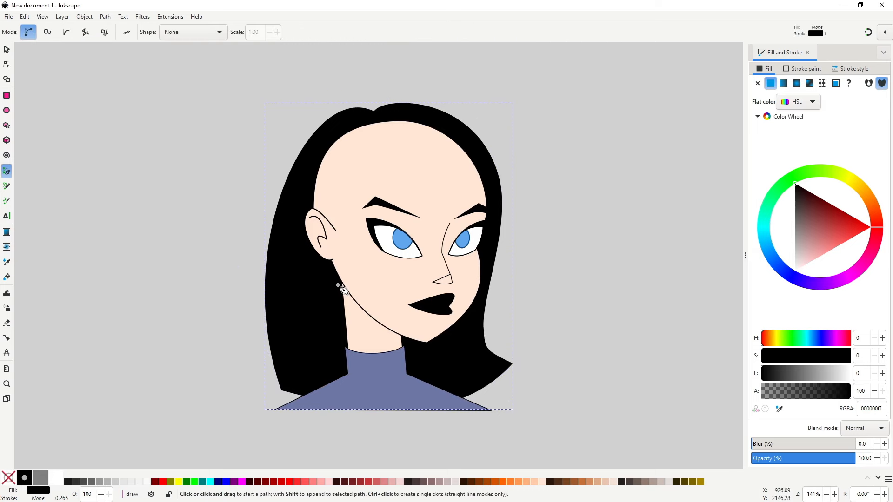
{"action": "left_click", "coordinate": [338, 291]}
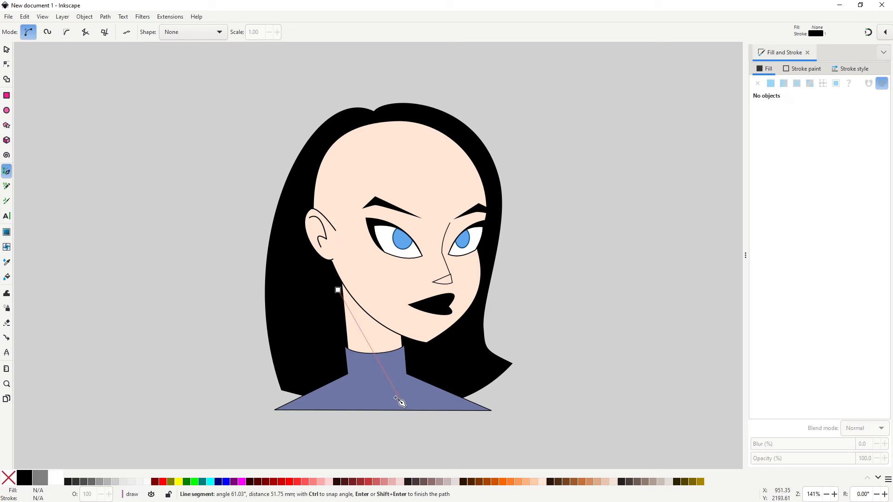
{"action": "left_click", "coordinate": [379, 371]}
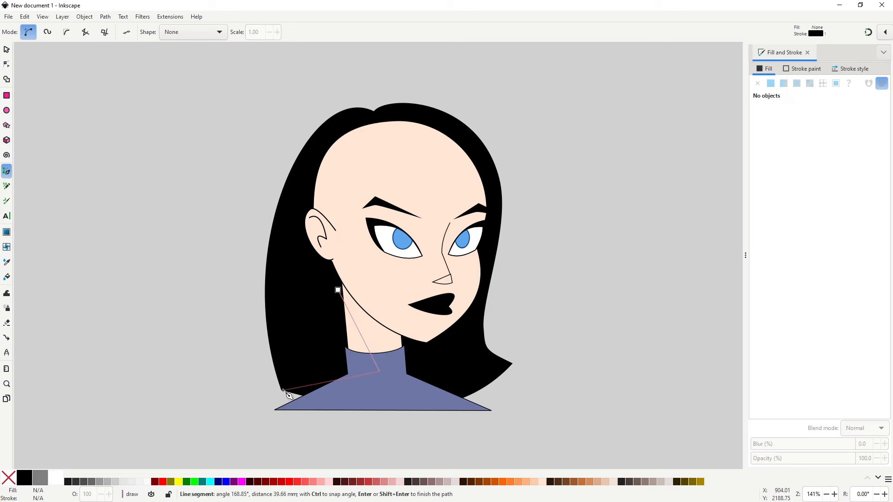
{"action": "left_click", "coordinate": [283, 390]}
{"action": "left_click", "coordinate": [338, 290]}
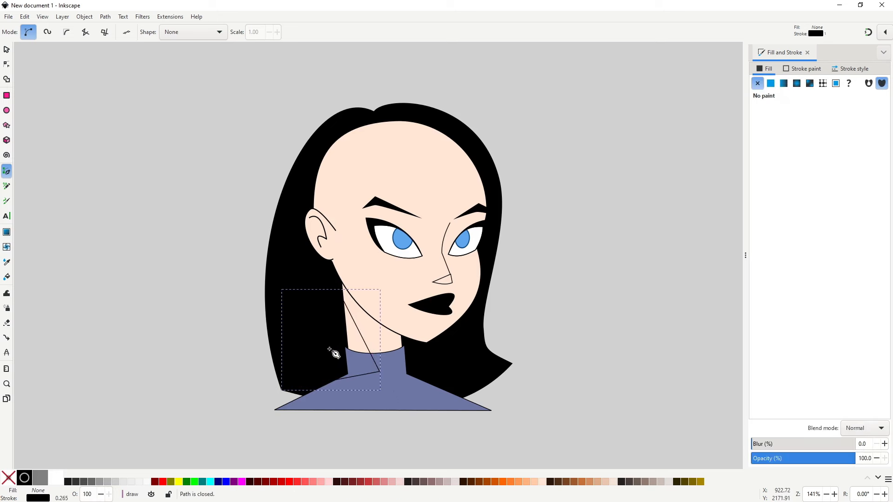
{"action": "left_click", "coordinate": [25, 477]}
{"action": "left_click", "coordinate": [9, 477], "text": "shift"}
Curve the front lock's lower and inner edges and move its pointed tip further over the turtleneck collar
{"action": "key", "text": "n"}
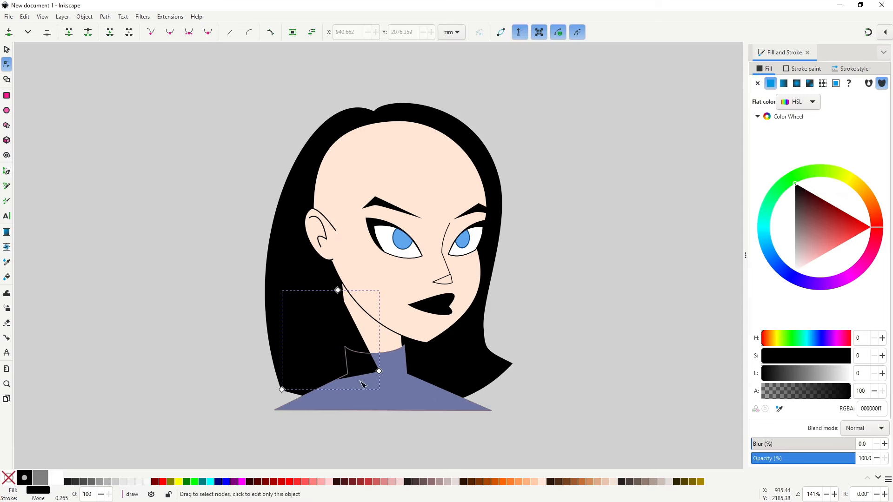
{"action": "left_click_drag", "start_coordinate": [351, 378], "coordinate": [315, 397]}
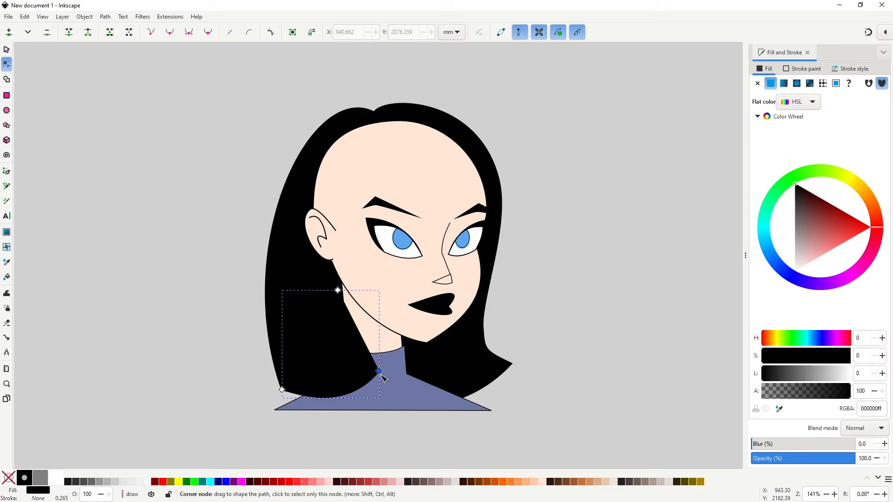
{"action": "left_click_drag", "start_coordinate": [379, 371], "coordinate": [386, 367]}
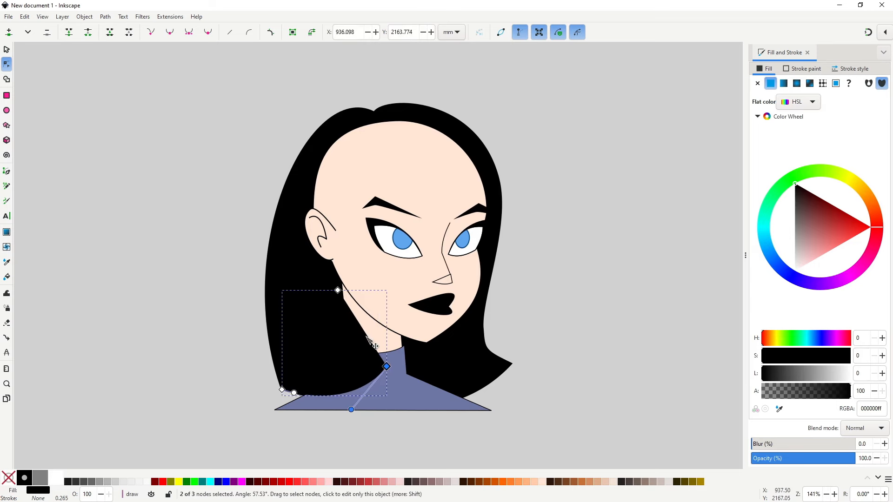
{"action": "left_click", "coordinate": [338, 290], "text": "shift"}
{"action": "scroll", "coordinate": [359, 352], "scroll_direction": "up", "scroll_amount": 3}
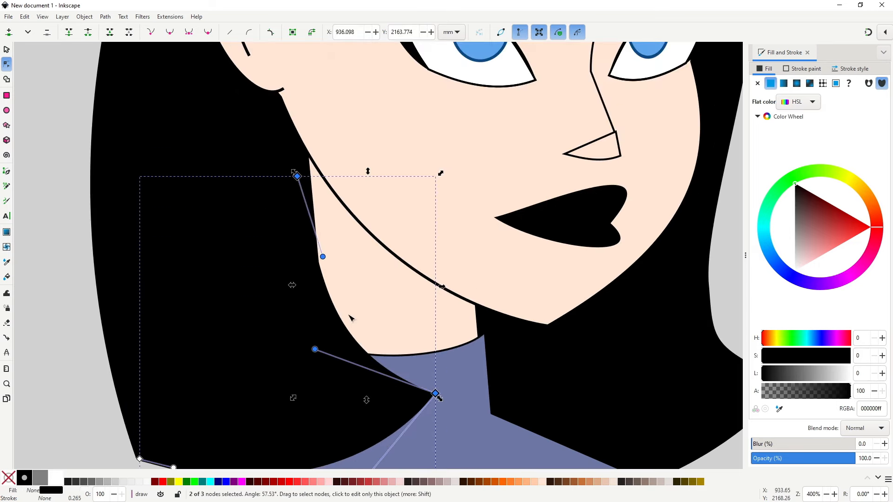
{"action": "left_click_drag", "start_coordinate": [297, 177], "coordinate": [297, 157]}
{"action": "key", "text": "ctrl+z"}
{"action": "scroll", "coordinate": [321, 262], "scroll_direction": "down", "scroll_amount": 2}
{"action": "scroll", "coordinate": [317, 261], "scroll_direction": "up", "scroll_amount": 1}
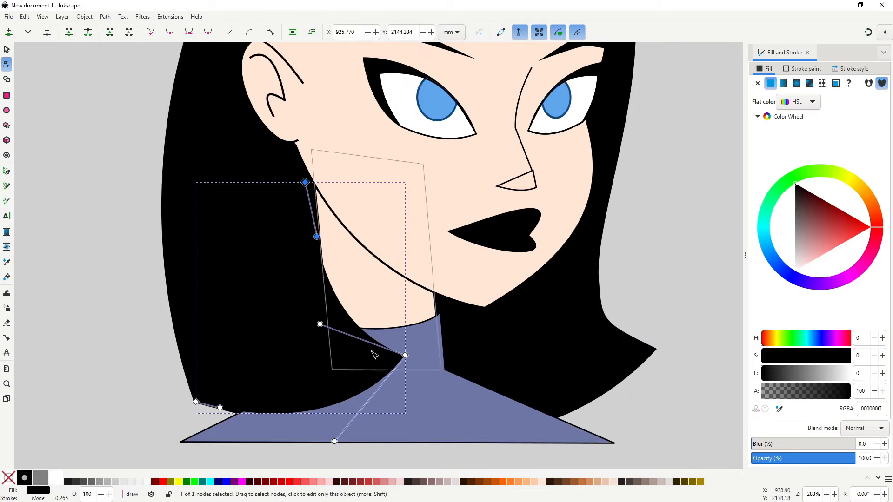
Adjust the back hair's lower handle at the bend beside the jaw to smooth the curve into the flared tip
{"action": "left_click", "coordinate": [598, 276]}
{"action": "left_click_drag", "start_coordinate": [594, 325], "coordinate": [609, 335]}
{"action": "left_click", "coordinate": [328, 363]}
{"action": "scroll", "coordinate": [328, 363], "scroll_direction": "down", "scroll_amount": 2}
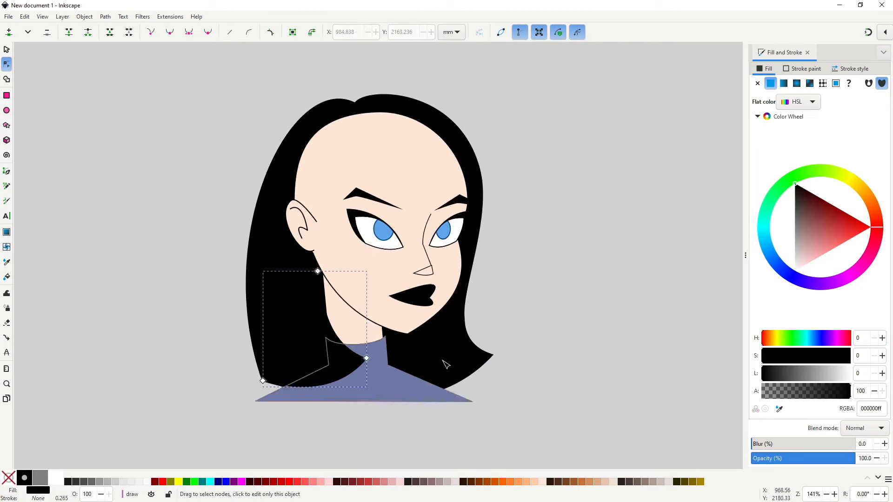
Deselect everything and hide the docked dialogs to free up the canvas around the portrait
{"action": "key", "text": "s"}
{"action": "left_click", "coordinate": [511, 321]}
{"action": "scroll", "coordinate": [512, 320], "scroll_direction": "down", "scroll_amount": 2}
{"action": "mouse_move", "coordinate": [512, 321]}
{"action": "left_mouse_down"}
{"action": "mouse_move", "coordinate": [456, 323]}
{"action": "mouse_move", "coordinate": [477, 279]}
{"action": "left_mouse_up"}
{"action": "scroll", "coordinate": [456, 305], "scroll_direction": "up", "scroll_amount": 1}
{"action": "key", "text": "F12"}
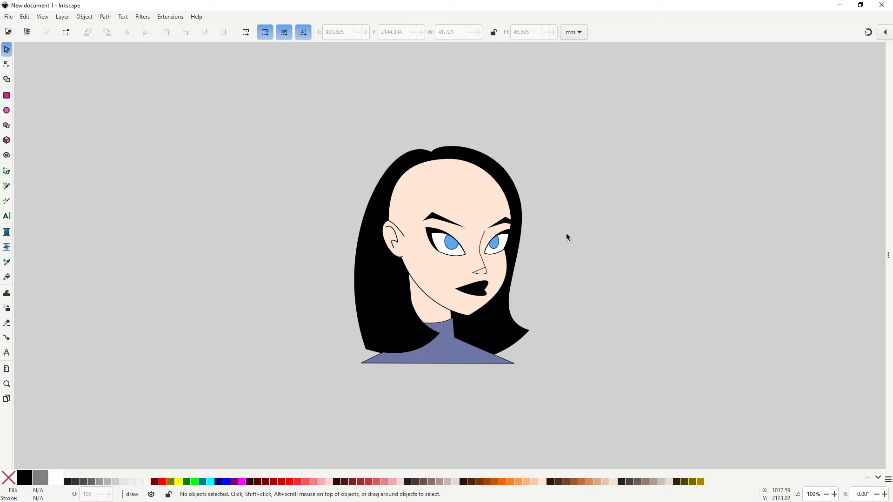
Draw a closed straight-segment fringe across the forehead with one pointed central strand, running from the far temple to the ear and over the crown
{"action": "key", "text": "b"}
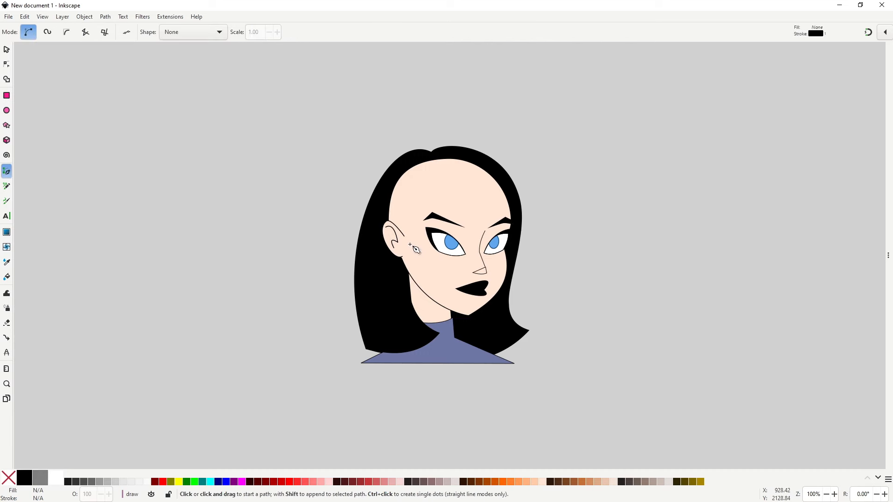
{"action": "left_click", "coordinate": [511, 229]}
{"action": "left_click", "coordinate": [479, 190]}
{"action": "left_click", "coordinate": [450, 230]}
{"action": "left_click", "coordinate": [458, 189]}
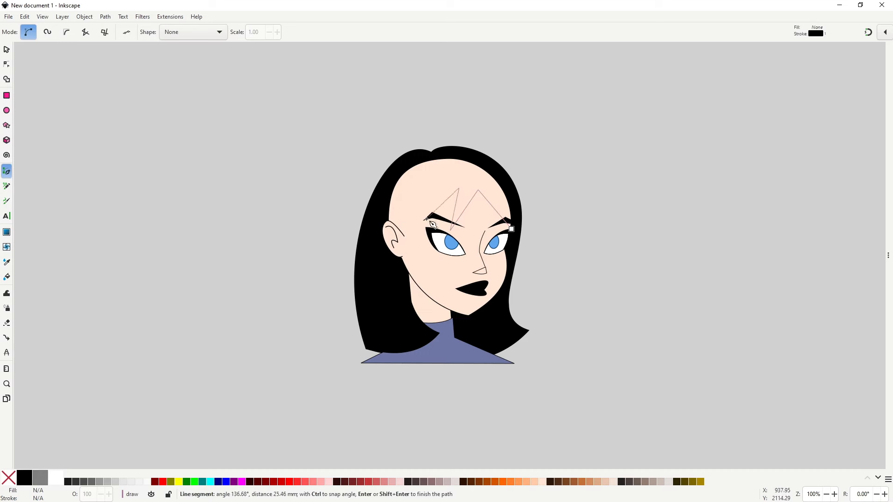
{"action": "left_click", "coordinate": [383, 245]}
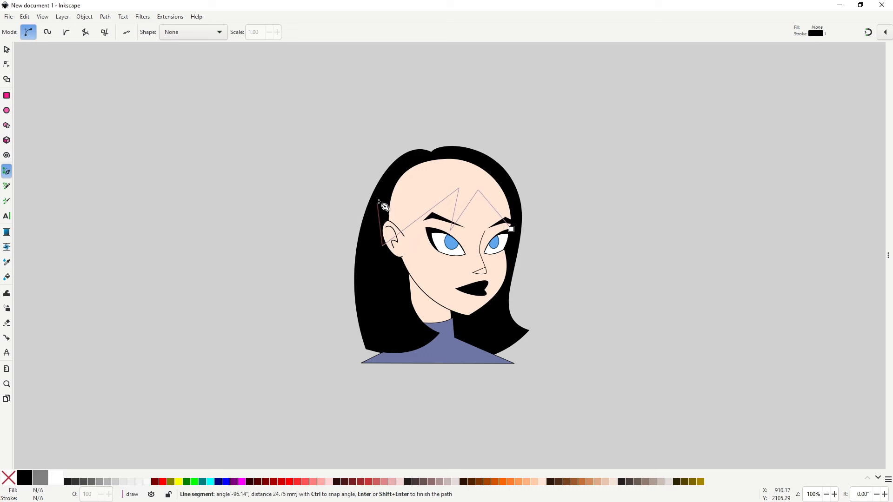
{"action": "left_click", "coordinate": [387, 185]}
{"action": "left_click", "coordinate": [415, 162]}
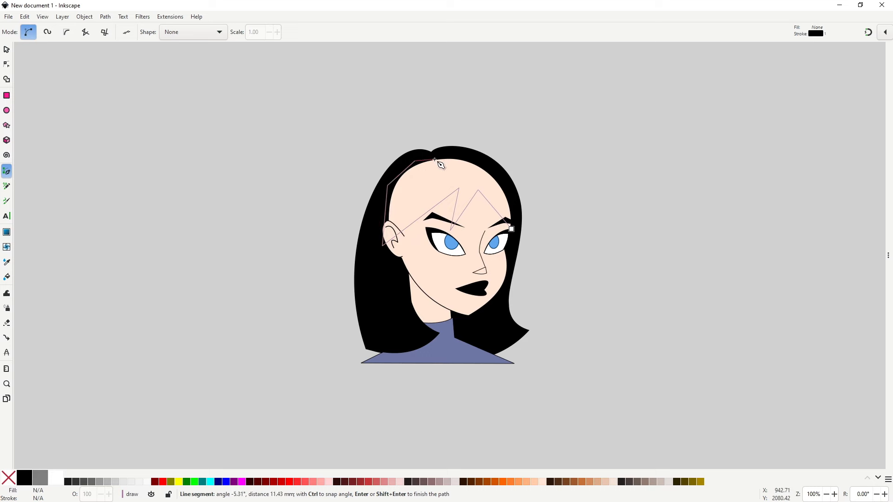
{"action": "left_click", "coordinate": [450, 155]}
{"action": "left_click", "coordinate": [488, 161]}
{"action": "left_click", "coordinate": [508, 195]}
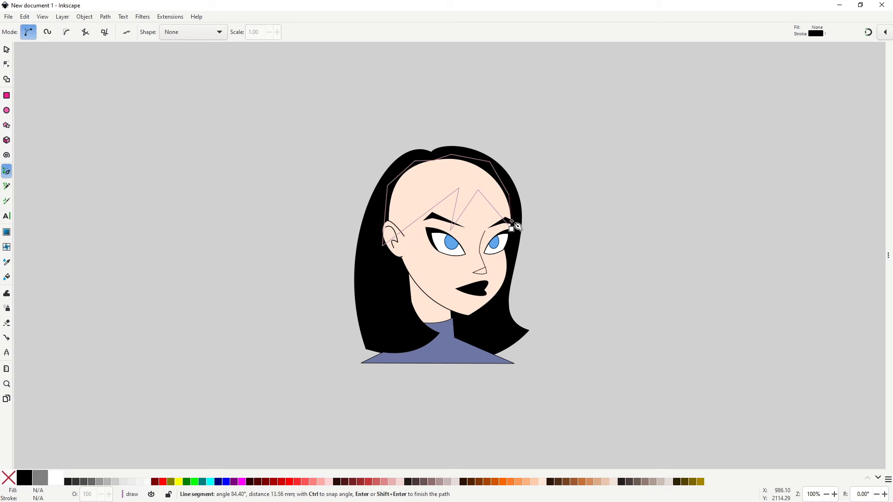
{"action": "left_click", "coordinate": [511, 229]}
Move the fringe's node below the parting slightly toward the ear side and fill the fringe black
{"action": "key", "text": "n"}
{"action": "left_click_drag", "start_coordinate": [433, 160], "coordinate": [429, 159]}
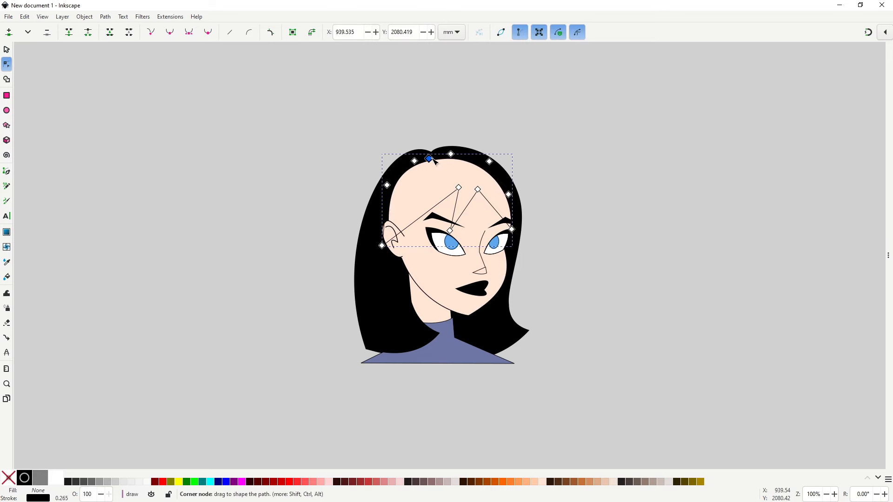
{"action": "left_click", "coordinate": [24, 481]}
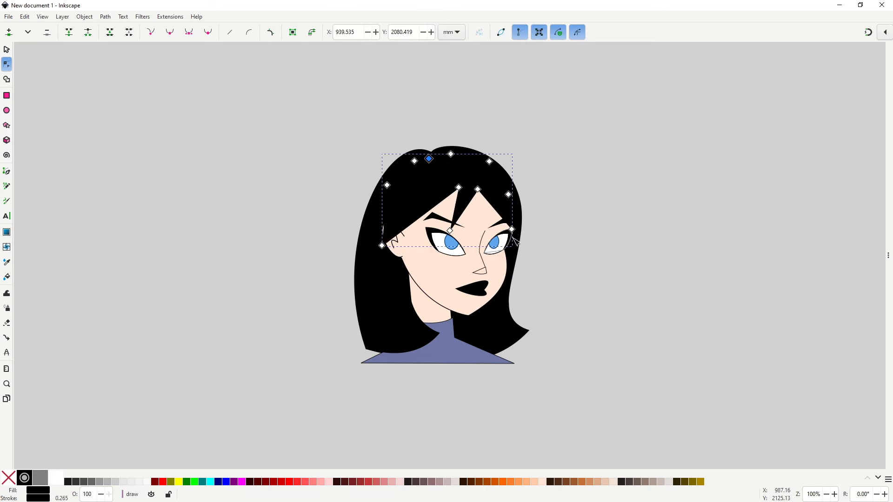
Move the central strand's tip onto the ear-side eyebrow and curve the strand's far edge outward
{"action": "scroll", "coordinate": [453, 203], "scroll_direction": "up", "scroll_amount": 2}
{"action": "left_click_drag", "start_coordinate": [453, 203], "coordinate": [416, 250]}
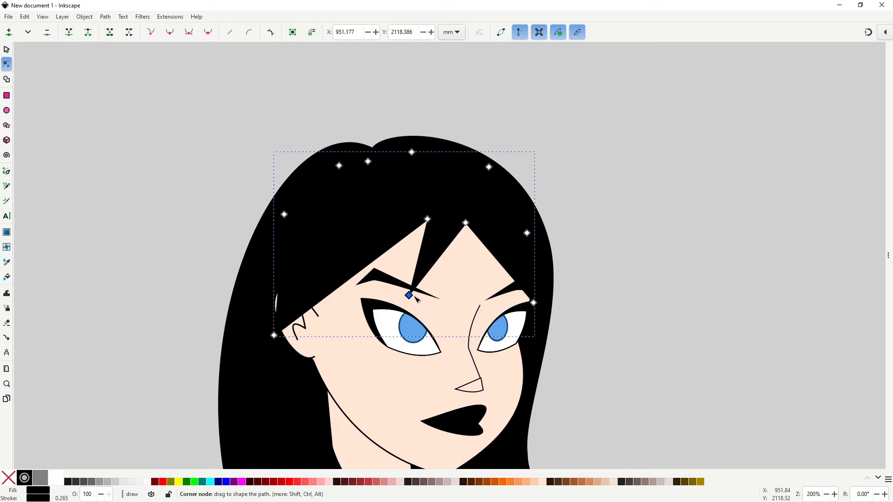
{"action": "left_click", "coordinate": [430, 308]}
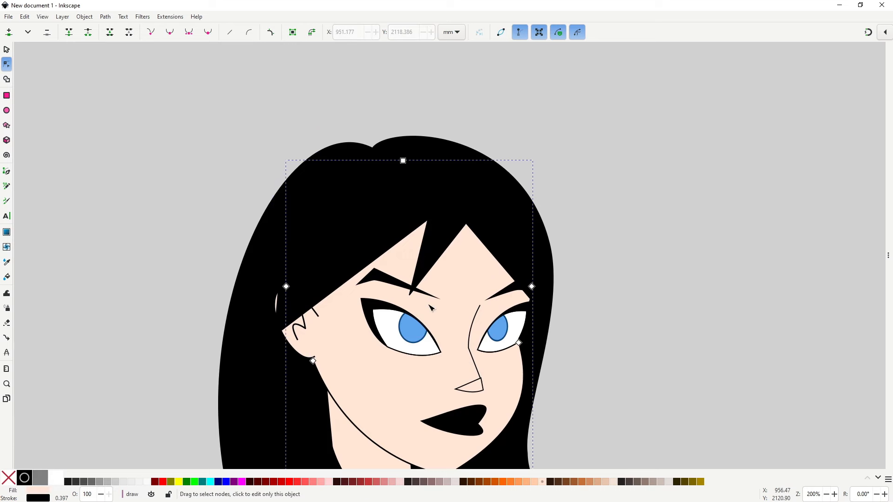
{"action": "left_click", "coordinate": [417, 284]}
{"action": "left_click_drag", "start_coordinate": [409, 295], "coordinate": [396, 284]}
{"action": "left_click_drag", "start_coordinate": [433, 254], "coordinate": [441, 257]}
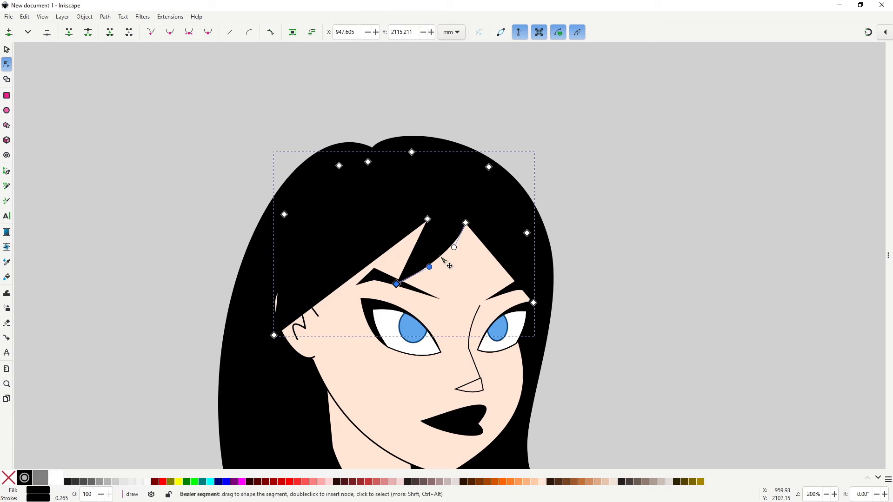
Move the notch on the central strand's ear side slightly toward the ear and bow the long fringe edge downward
{"action": "left_click_drag", "start_coordinate": [428, 219], "coordinate": [419, 221]}
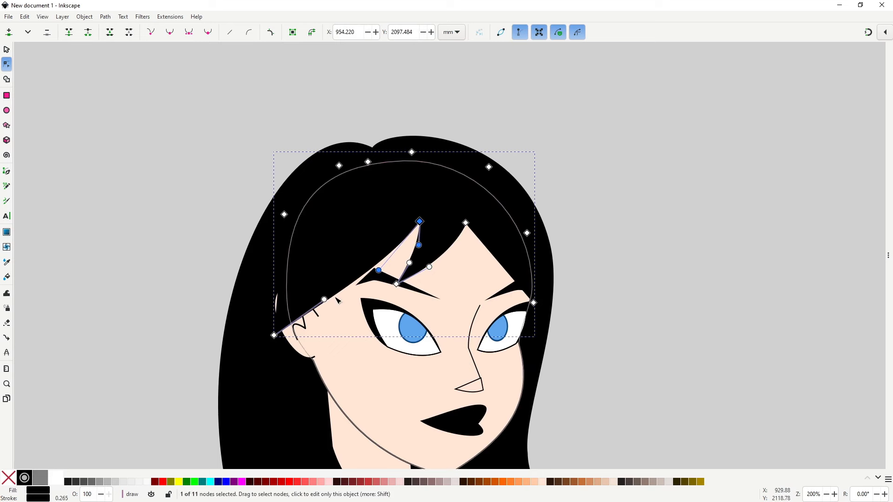
{"action": "left_click_drag", "start_coordinate": [335, 295], "coordinate": [337, 298]}
{"action": "mouse_move", "coordinate": [379, 271]}
{"action": "left_mouse_down"}
{"action": "mouse_move", "coordinate": [372, 262]}
{"action": "mouse_move", "coordinate": [374, 270]}
{"action": "left_mouse_up"}
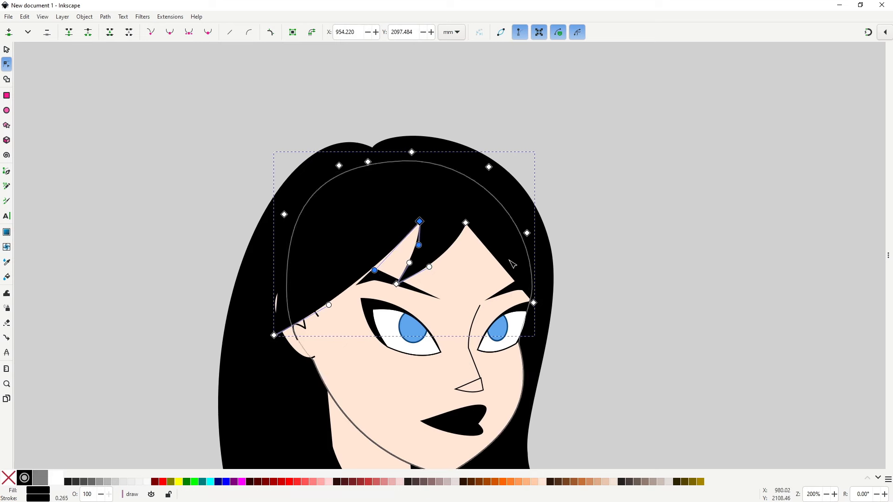
Curve the fringe's far edge inward and raise both outer end nodes, bending the ear-side edge to clear the ear
{"action": "left_click_drag", "start_coordinate": [498, 262], "coordinate": [489, 264]}
{"action": "left_click_drag", "start_coordinate": [534, 303], "coordinate": [533, 297]}
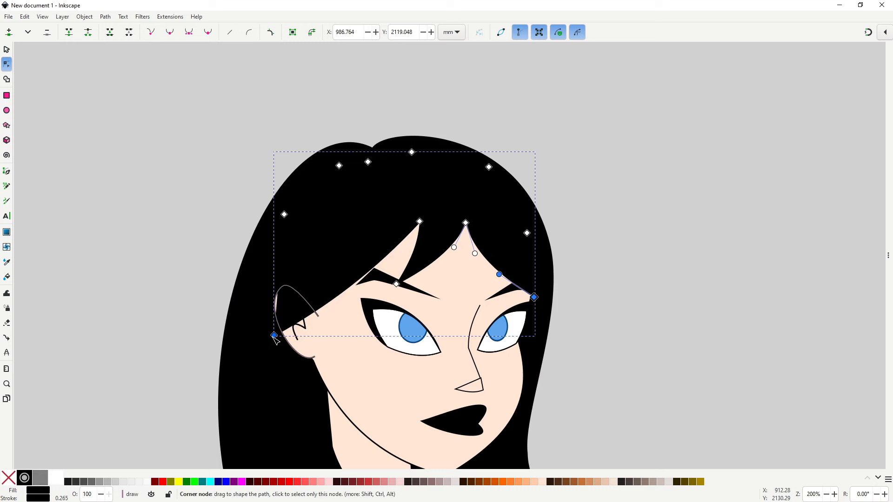
{"action": "left_click_drag", "start_coordinate": [274, 336], "coordinate": [279, 309]}
{"action": "left_click_drag", "start_coordinate": [334, 278], "coordinate": [337, 284]}
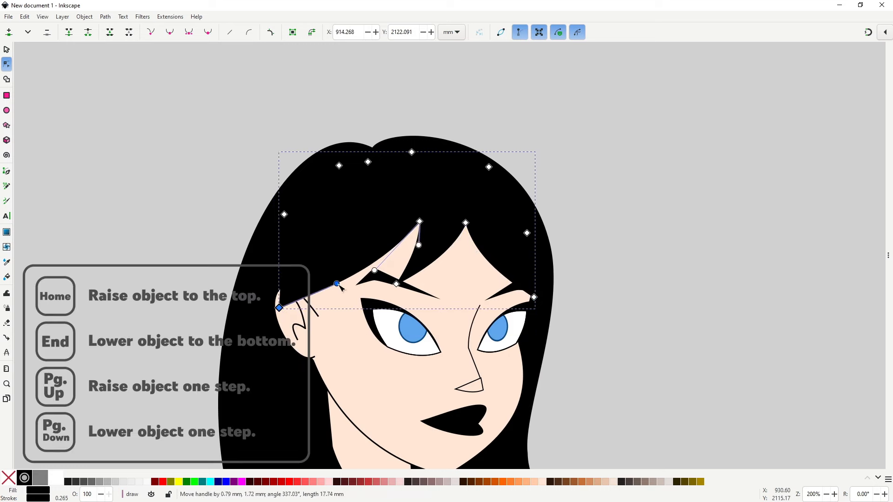
Raise the ear group in front of the fringe and reselect the fringe shape
{"action": "scroll", "coordinate": [390, 252], "scroll_direction": "down", "scroll_amount": 2}
{"action": "scroll", "coordinate": [390, 253], "scroll_direction": "down", "scroll_amount": 5}
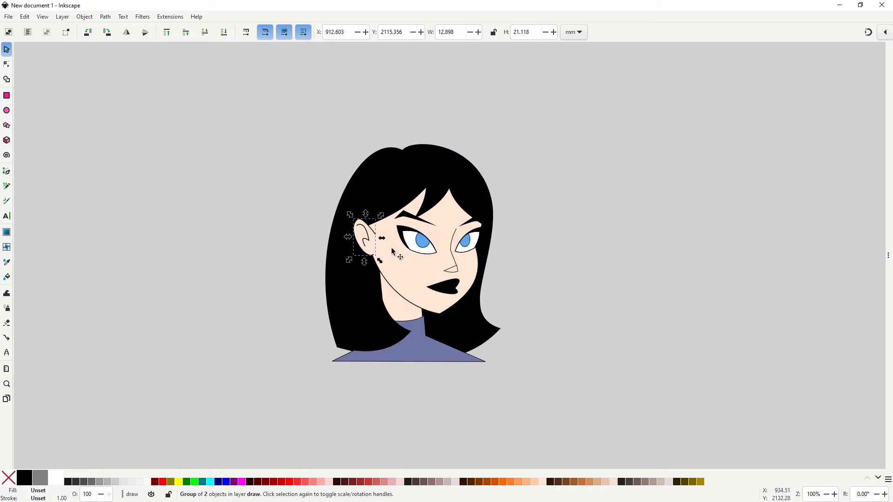
{"action": "scroll", "coordinate": [377, 218], "scroll_direction": "up", "scroll_amount": 3}
{"action": "key", "text": "n"}
{"action": "left_click", "coordinate": [382, 200]}
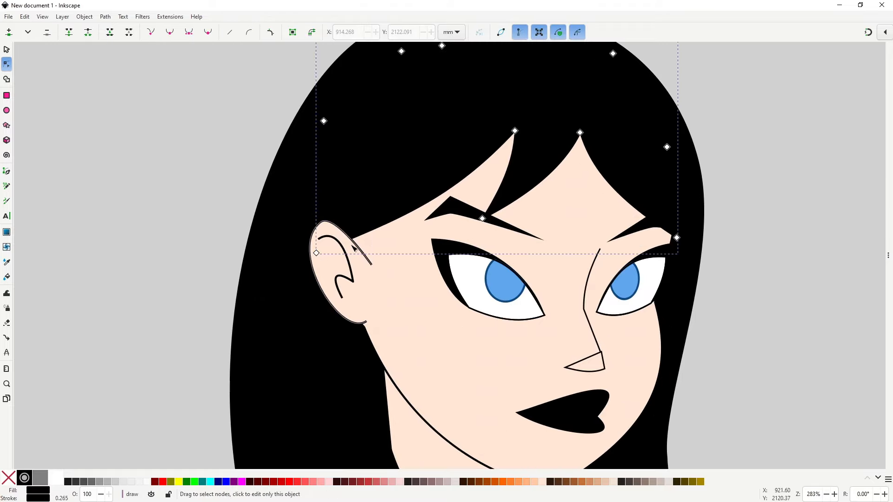
Draw a closed four-cornered sideburn shape, about 14 by 15 mm, from the fringe's lower edge down in front of the ear
{"action": "key", "text": "b"}
{"action": "scroll", "coordinate": [390, 224], "scroll_direction": "up", "scroll_amount": 1}
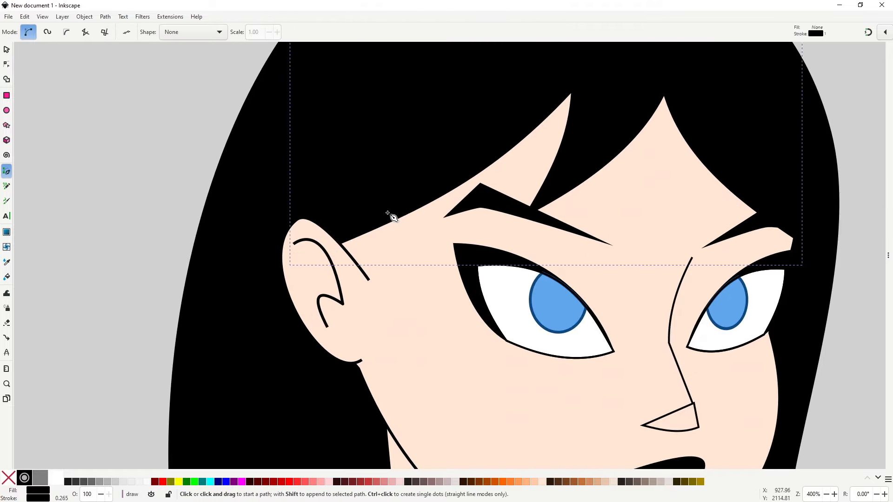
{"action": "left_click", "coordinate": [404, 207]}
{"action": "left_click", "coordinate": [347, 297]}
{"action": "left_click", "coordinate": [310, 251]}
{"action": "left_click", "coordinate": [366, 194]}
{"action": "left_click", "coordinate": [404, 208]}
Unite the sideburn outline with the black fringe into a single path using Union
{"action": "key", "text": "s"}
{"action": "scroll", "coordinate": [362, 187], "scroll_direction": "down", "scroll_amount": 2}
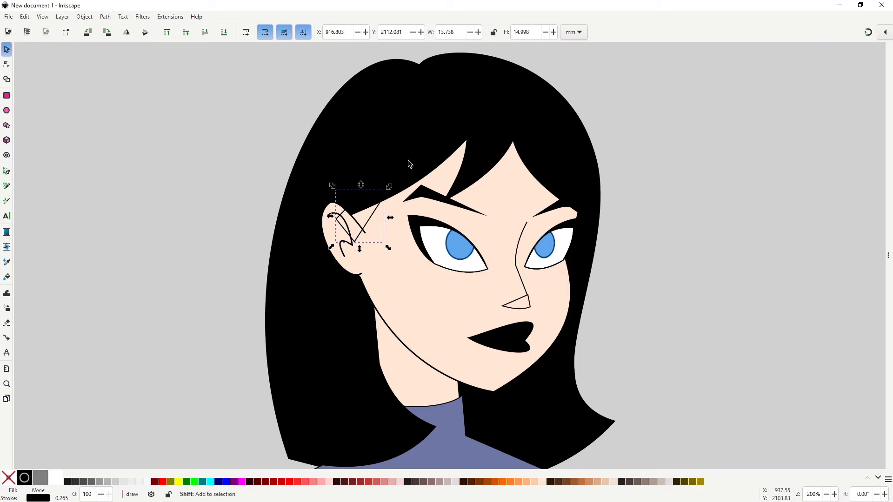
{"action": "left_click", "coordinate": [409, 164], "text": "shift"}
{"action": "key", "text": "ctrl+plus"}
{"action": "scroll", "coordinate": [360, 226], "scroll_direction": "up", "scroll_amount": 3}
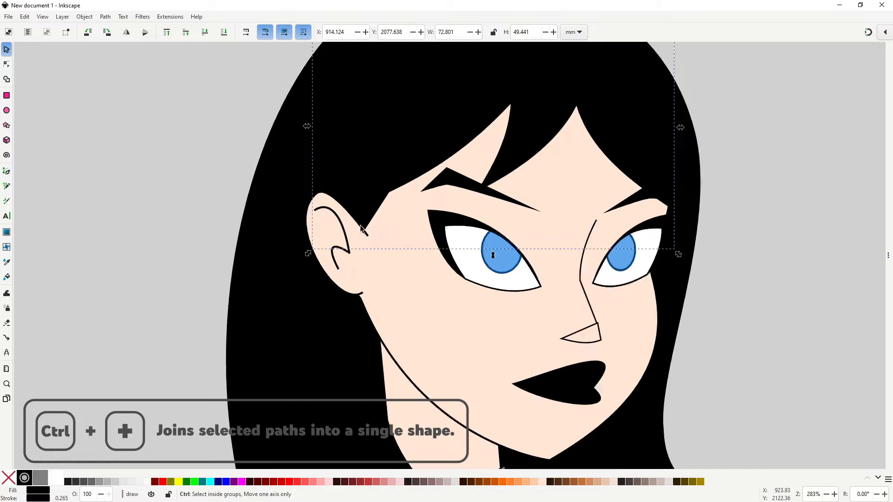
Shift the corner node where the fringe meets the sideburn and bend its adjoining edges with their handles
{"action": "key", "text": "n"}
{"action": "left_click_drag", "start_coordinate": [387, 205], "coordinate": [387, 215]}
{"action": "left_click_drag", "start_coordinate": [416, 157], "coordinate": [408, 136]}
{"action": "scroll", "coordinate": [304, 316], "scroll_direction": "down", "scroll_amount": 2}
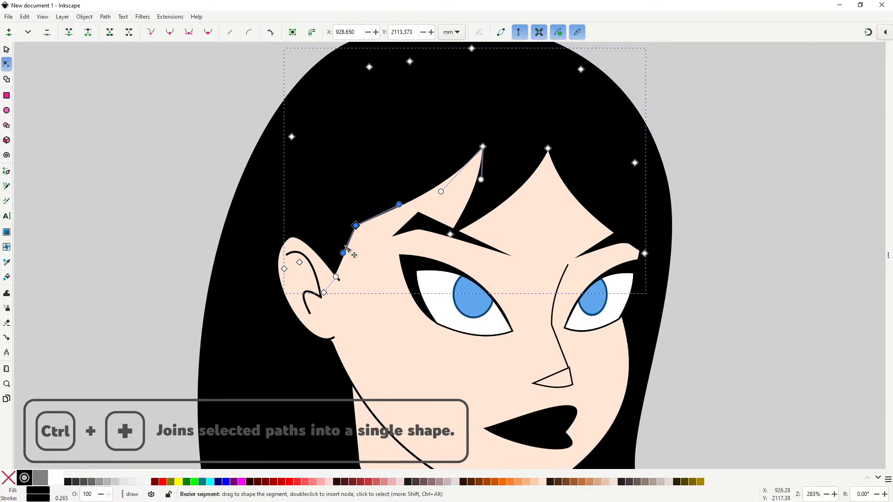
{"action": "left_click_drag", "start_coordinate": [399, 204], "coordinate": [397, 211]}
{"action": "scroll", "coordinate": [397, 213], "scroll_direction": "down", "scroll_amount": 2}
{"action": "left_click_drag", "start_coordinate": [417, 254], "coordinate": [367, 195]}
{"action": "scroll", "coordinate": [409, 164], "scroll_direction": "up", "scroll_amount": 2}
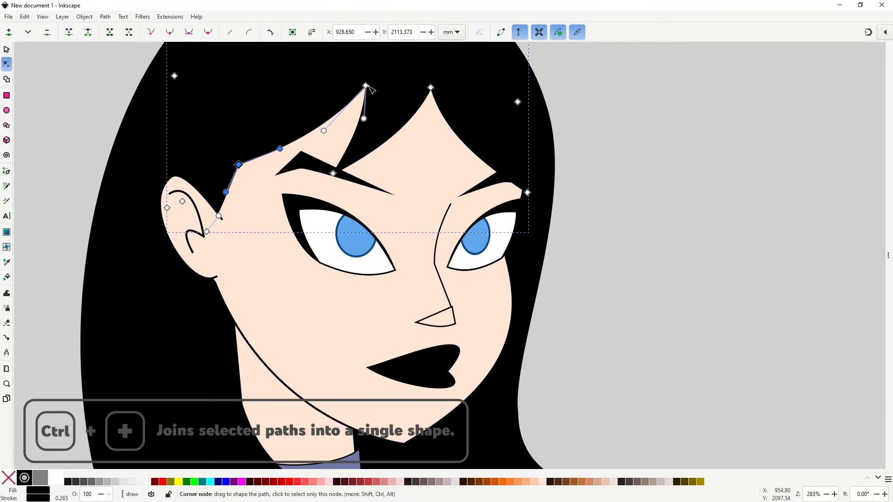
Nudge the peak of the fringe's ear-side gap and move the fringe's far-side end node slightly up and outward
{"action": "left_click_drag", "start_coordinate": [365, 85], "coordinate": [361, 89]}
{"action": "scroll", "coordinate": [442, 236], "scroll_direction": "down", "scroll_amount": 2}
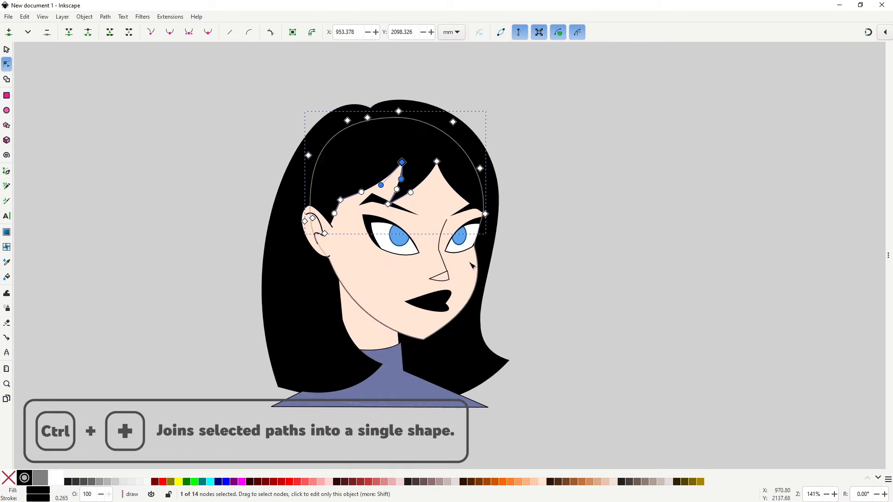
{"action": "double_click", "coordinate": [521, 277]}
{"action": "left_click", "coordinate": [473, 197]}
{"action": "left_click_drag", "start_coordinate": [484, 214], "coordinate": [486, 211]}
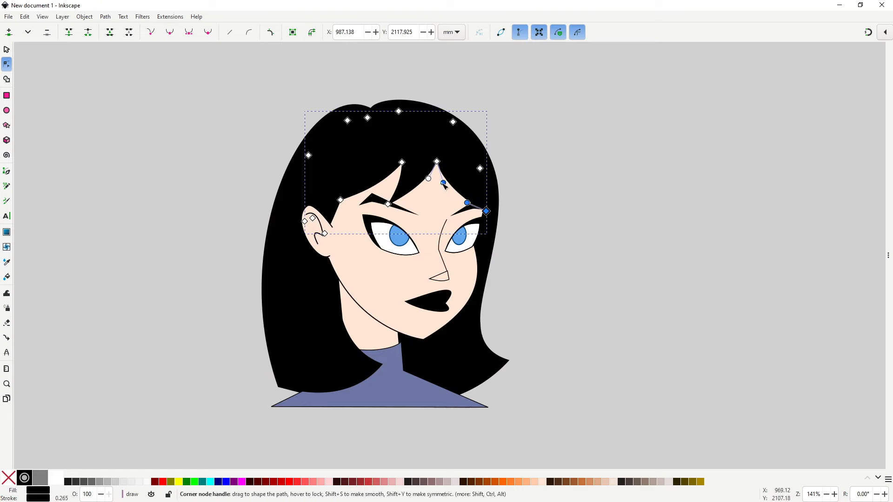
Check the whole drawing, select the complete head and flip it horizontally
{"action": "key", "text": "s"}
{"action": "key", "text": "Escape"}
{"action": "scroll", "coordinate": [351, 116], "scroll_direction": "down", "scroll_amount": 2}
{"action": "left_click_drag", "start_coordinate": [349, 118], "coordinate": [360, 222]}
{"action": "scroll", "coordinate": [361, 222], "scroll_direction": "up", "scroll_amount": 3}
{"action": "double_click", "coordinate": [360, 222]}
{"action": "scroll", "coordinate": [361, 221], "scroll_direction": "down", "scroll_amount": 1}
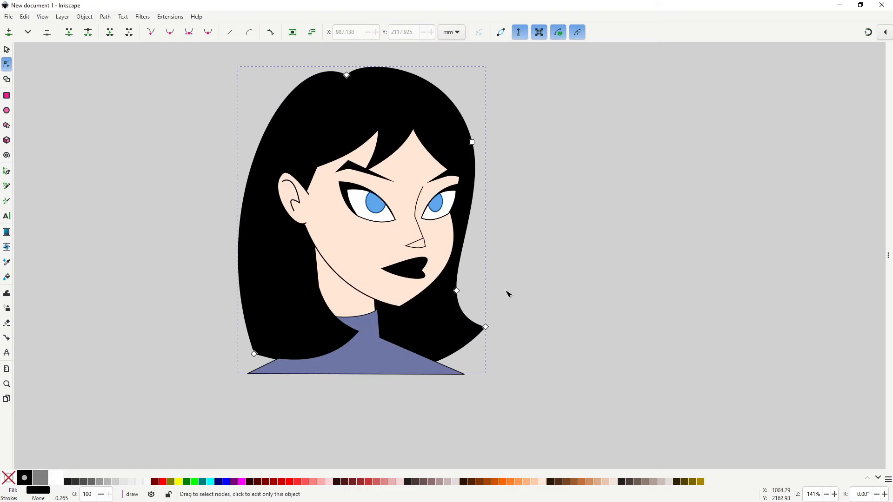
{"action": "key", "text": "s"}
{"action": "key", "text": "Escape"}
{"action": "scroll", "coordinate": [480, 313], "scroll_direction": "down", "scroll_amount": 2}
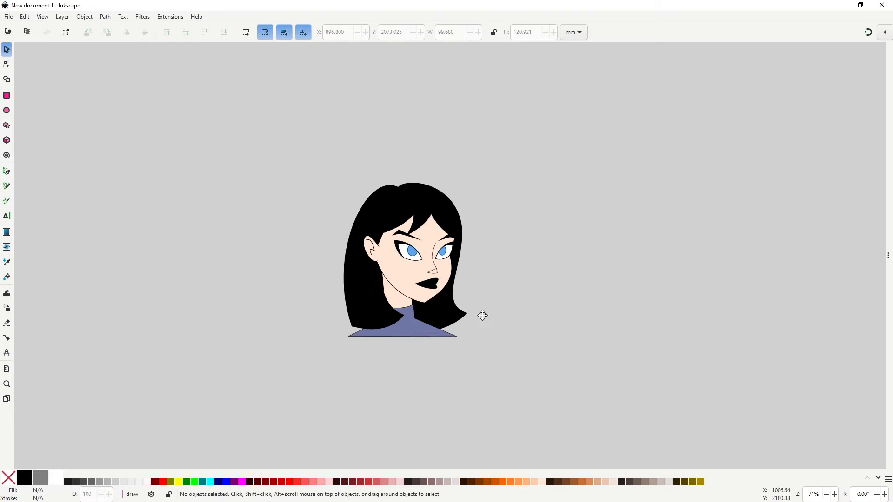
{"action": "scroll", "coordinate": [521, 298], "scroll_direction": "up", "scroll_amount": 1}
{"action": "left_click_drag", "start_coordinate": [210, 86], "coordinate": [495, 403]}
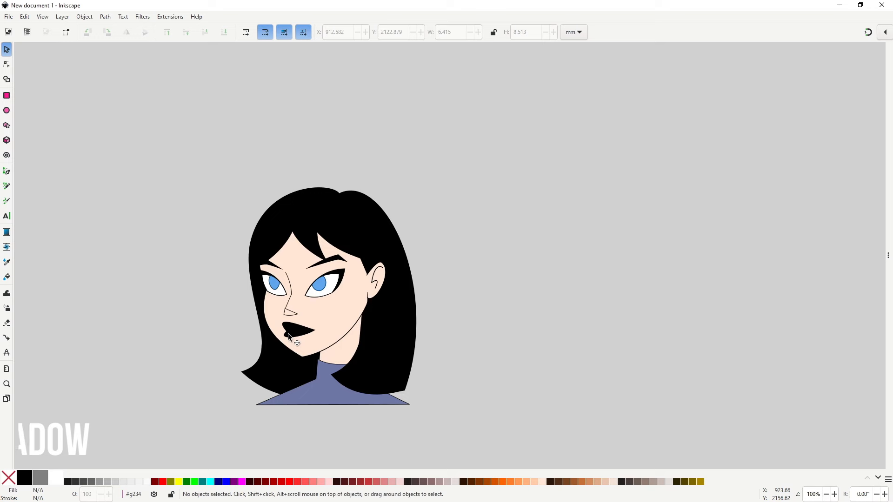
Open the fill and stroke settings and give the nose tip the translucent dark red fill 34060622 without an outline
{"action": "mouse_move", "coordinate": [886, 260]}
{"action": "left_mouse_down"}
{"action": "mouse_move", "coordinate": [675, 263]}
{"action": "mouse_move", "coordinate": [746, 260]}
{"action": "left_mouse_up"}
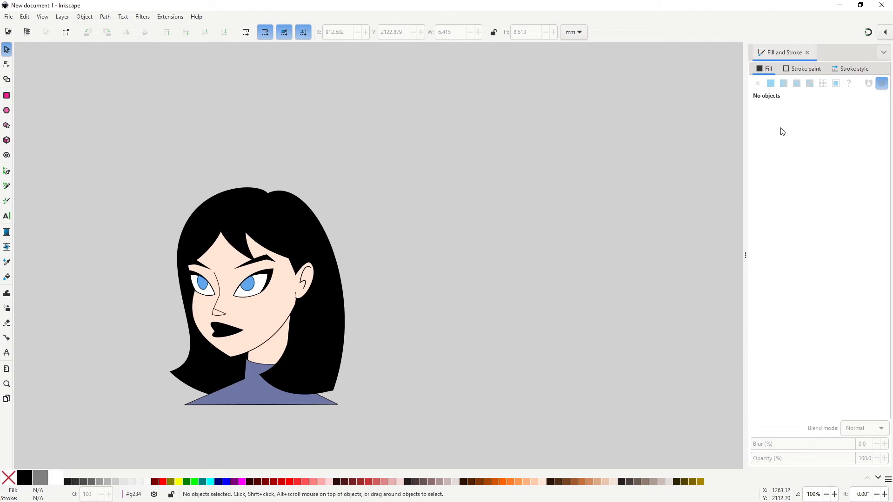
{"action": "left_click", "coordinate": [218, 316]}
{"action": "left_click_drag", "start_coordinate": [385, 305], "coordinate": [548, 257]}
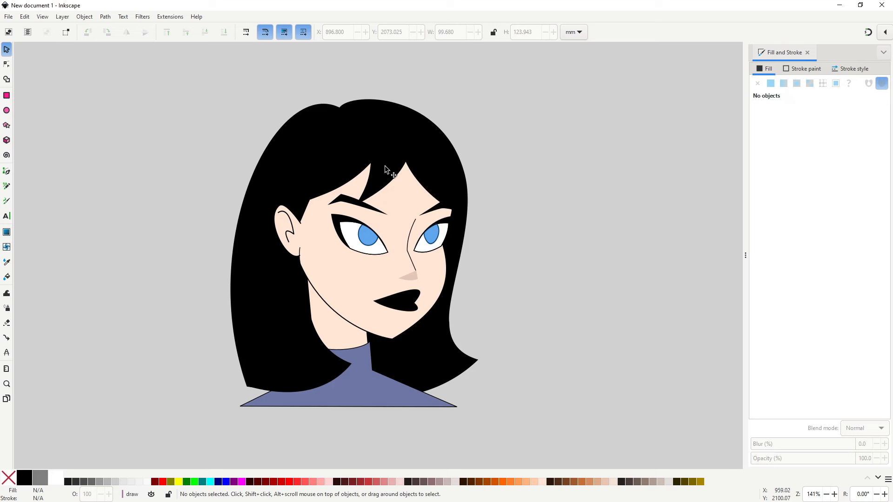
Duplicate the fringe shape and move the copy straight down about 6.5 mm over the forehead
{"action": "left_click", "coordinate": [390, 186], "text": "ctrl"}
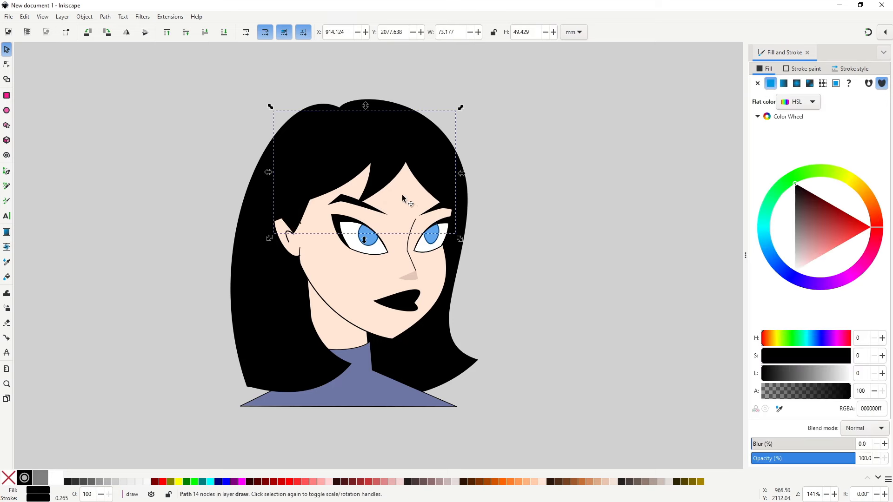
{"action": "key", "text": "ctrl+d"}
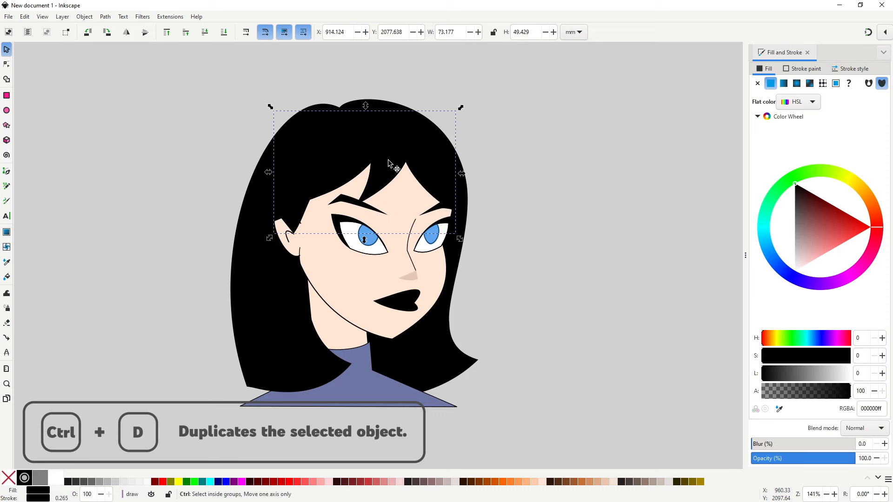
{"action": "left_click_drag", "start_coordinate": [388, 162], "coordinate": [390, 181]}
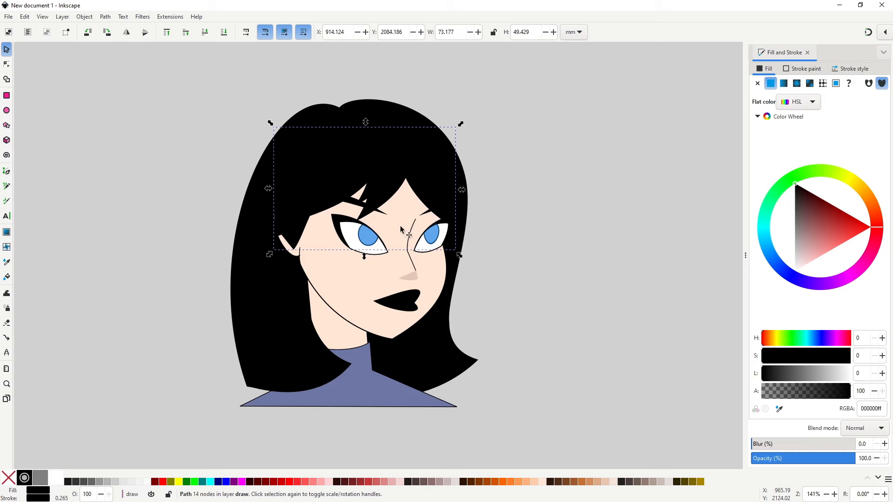
Copy the nose tip's translucent shadow style and apply it to the duplicated fringe
{"action": "left_click", "coordinate": [410, 279]}
{"action": "key", "text": "ctrl+c"}
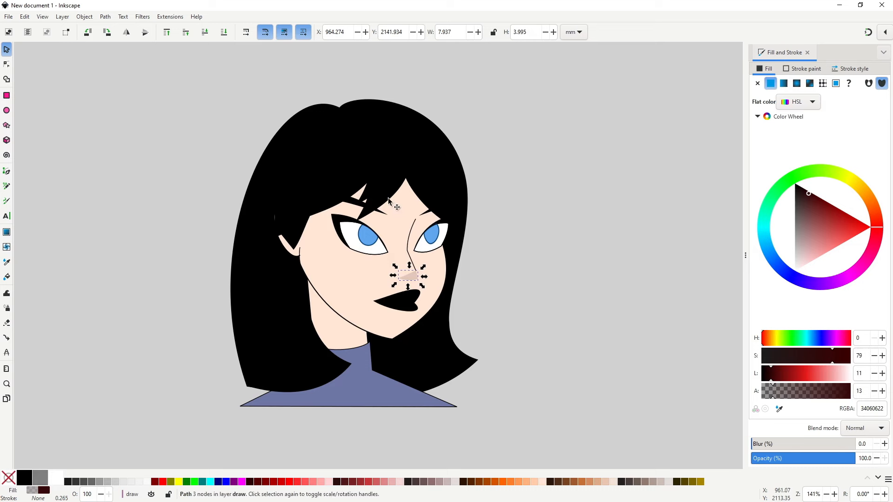
{"action": "left_click", "coordinate": [445, 222]}
{"action": "key", "text": "ctrl+shift+v"}
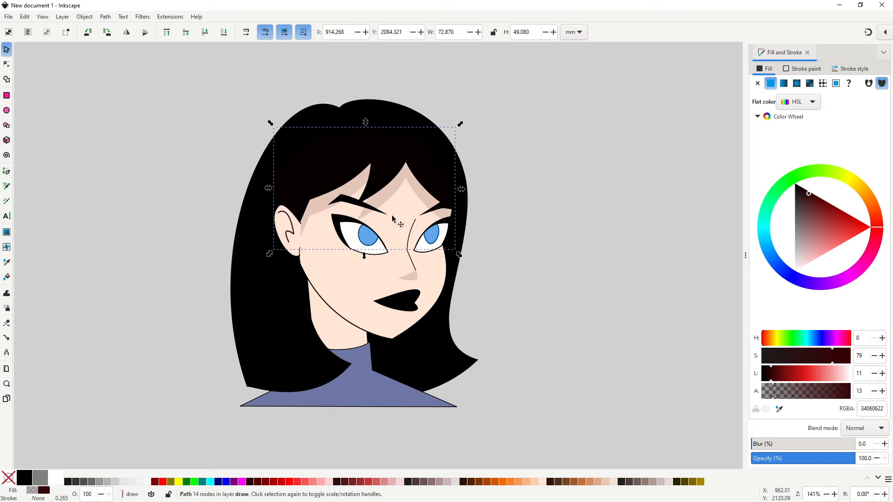
Move the fringe shadow up about 2.4 mm and lower it in the stacking order
{"action": "left_click_drag", "start_coordinate": [394, 200], "coordinate": [389, 186]}
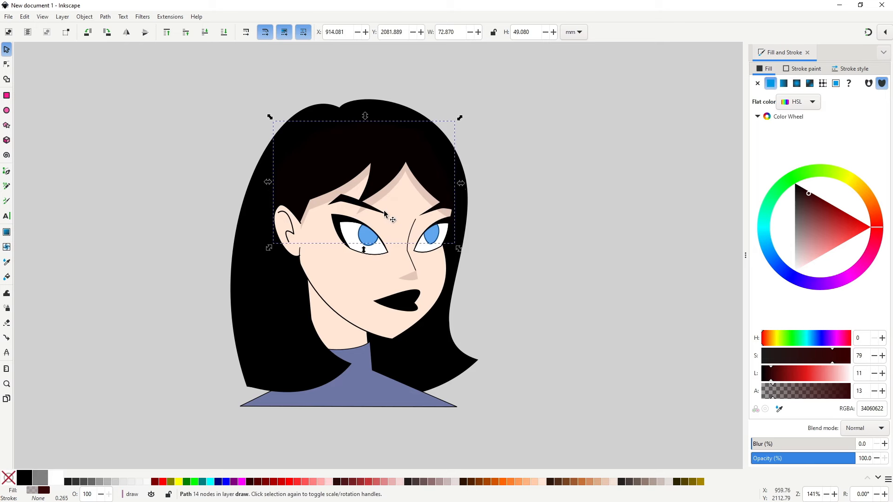
{"action": "key", "text": "Page_Down"}
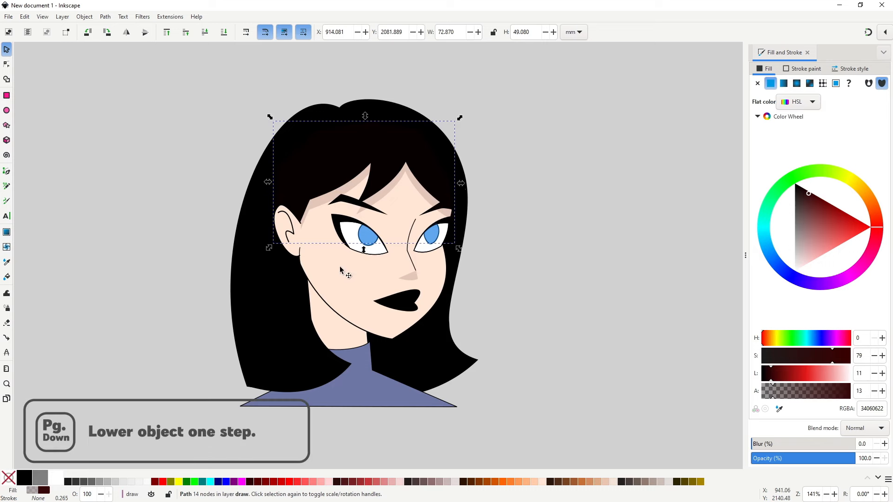
Draw a closed shadow outline from beside the eyebrow down the cheek to the chin, across the neck and back up past the ear
{"action": "key", "text": "b"}
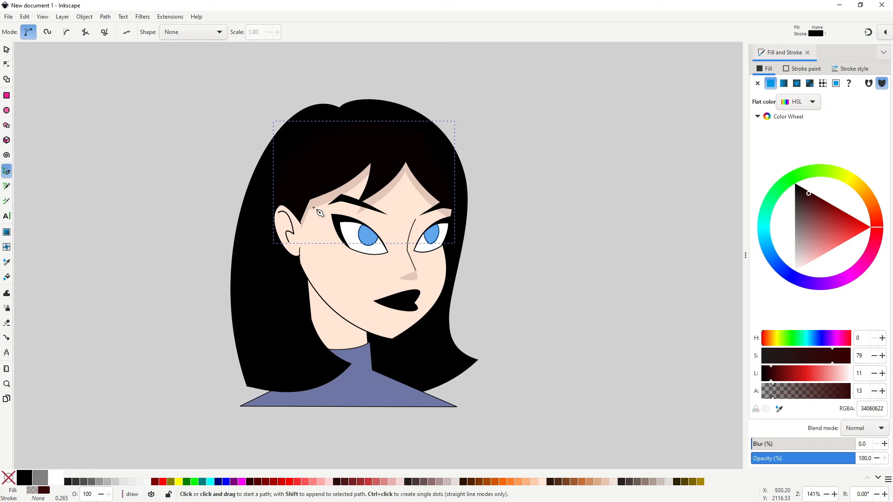
{"action": "left_click", "coordinate": [318, 203]}
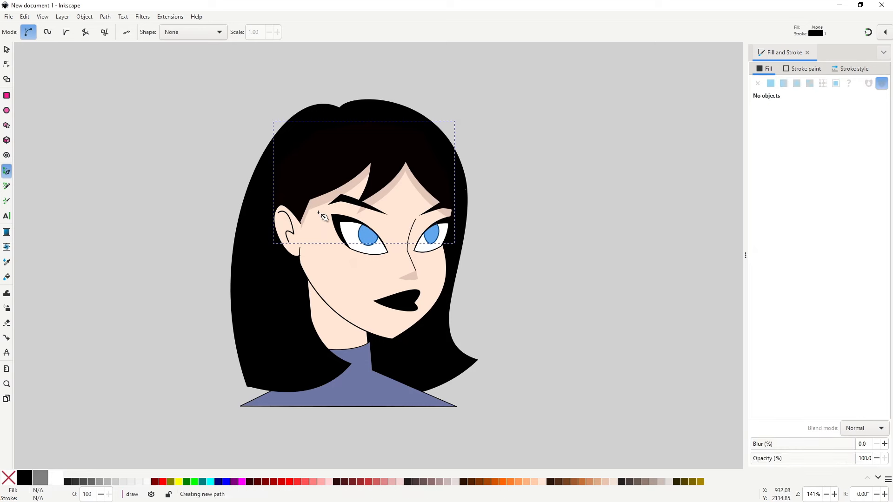
{"action": "left_click", "coordinate": [318, 266]}
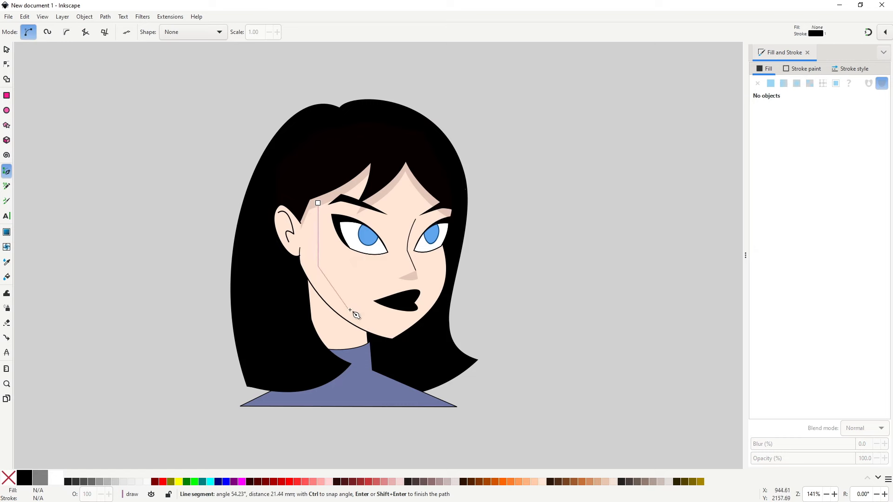
{"action": "left_click_drag", "start_coordinate": [381, 336], "coordinate": [430, 364]}
{"action": "key", "text": "Return"}
{"action": "left_click", "coordinate": [381, 339]}
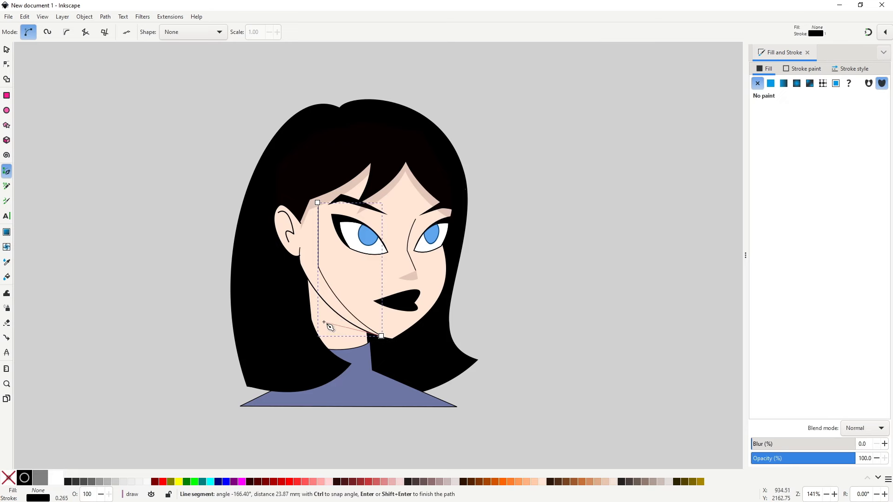
{"action": "left_click", "coordinate": [328, 357]}
{"action": "left_click", "coordinate": [309, 319]}
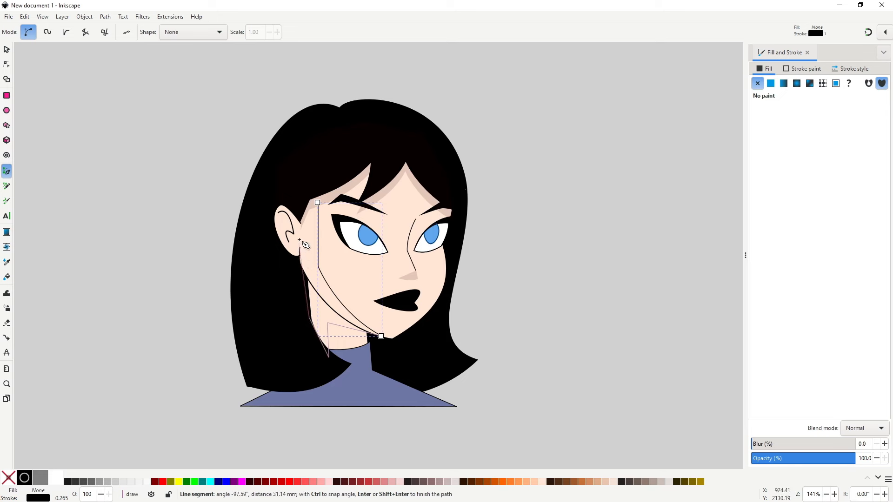
{"action": "left_click", "coordinate": [301, 213]}
{"action": "left_click", "coordinate": [318, 202]}
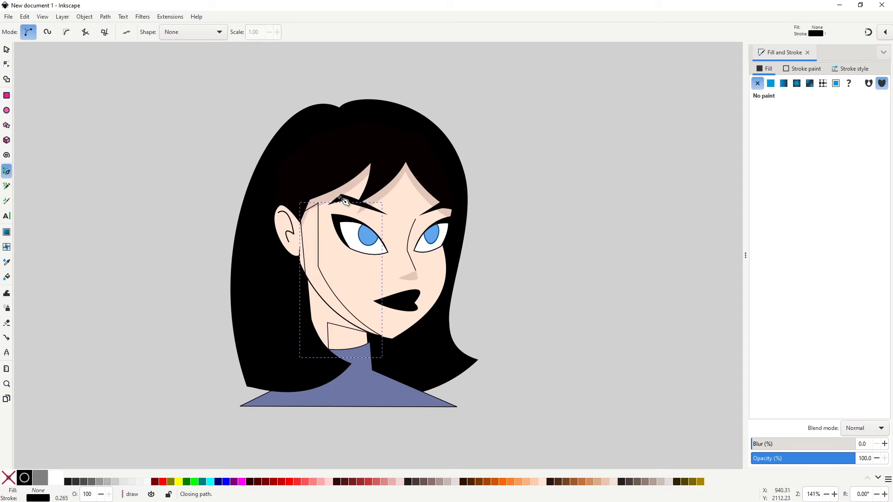
Unite the cheek-and-neck outline with the fringe shadow into a single shape using Union
{"action": "key", "text": "n"}
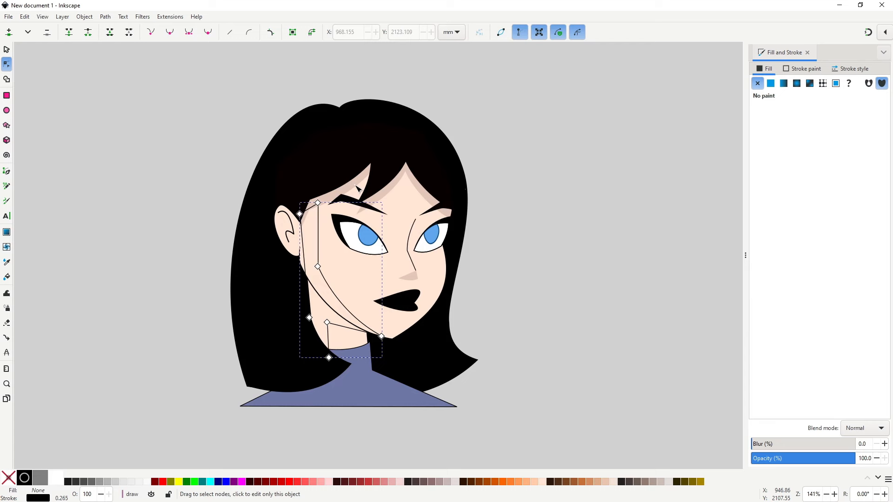
{"action": "left_click", "coordinate": [357, 187]}
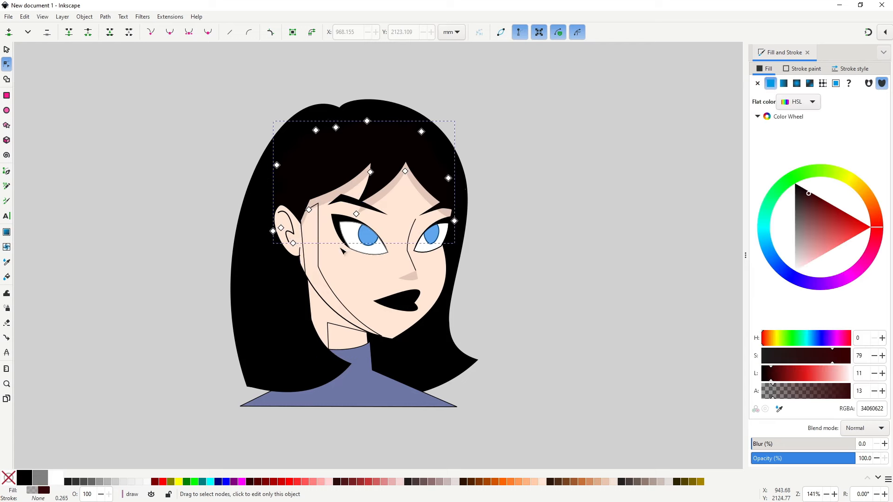
{"action": "left_click", "coordinate": [358, 293], "text": "shift"}
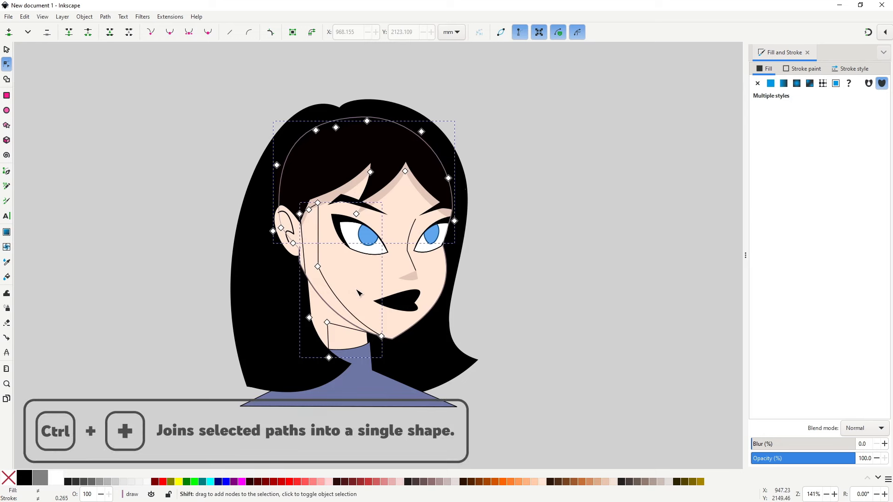
{"action": "key", "text": "ctrl+plus"}
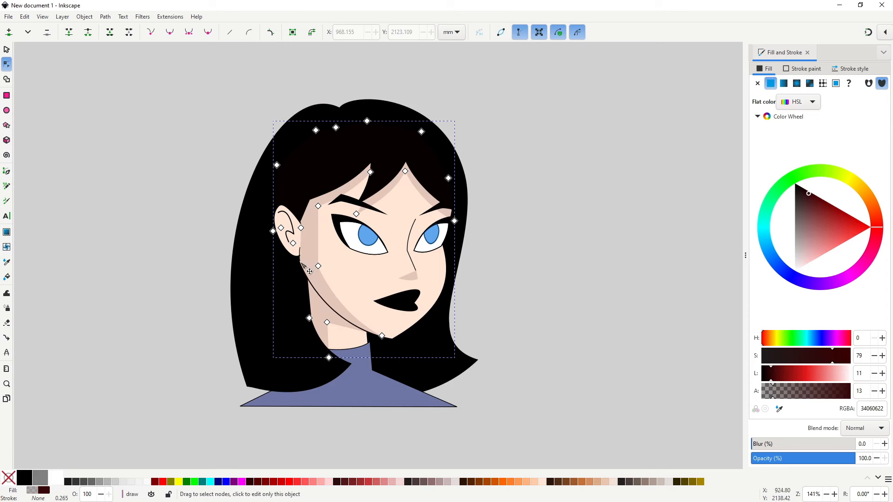
{"action": "key", "text": "s"}
{"action": "left_click", "coordinate": [536, 329]}
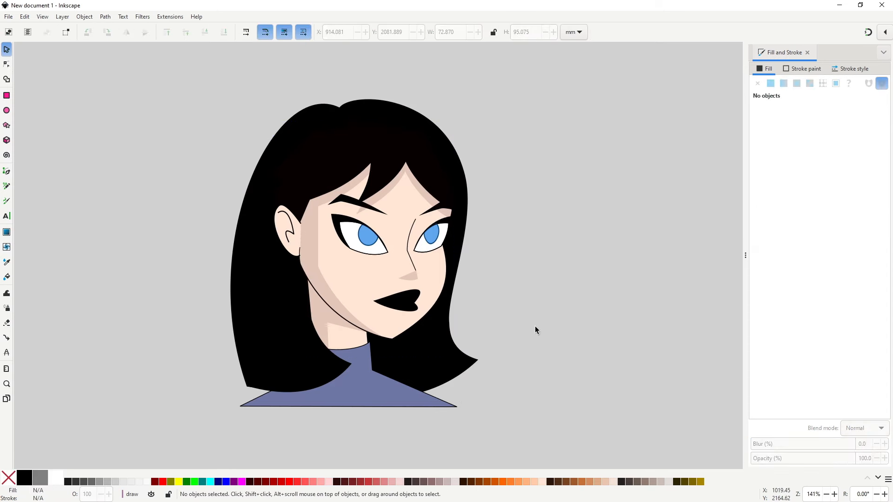
Enter the ear group and duplicate the ear's outer shape
{"action": "scroll", "coordinate": [302, 235], "scroll_direction": "up", "scroll_amount": 3}
{"action": "left_click", "coordinate": [269, 231]}
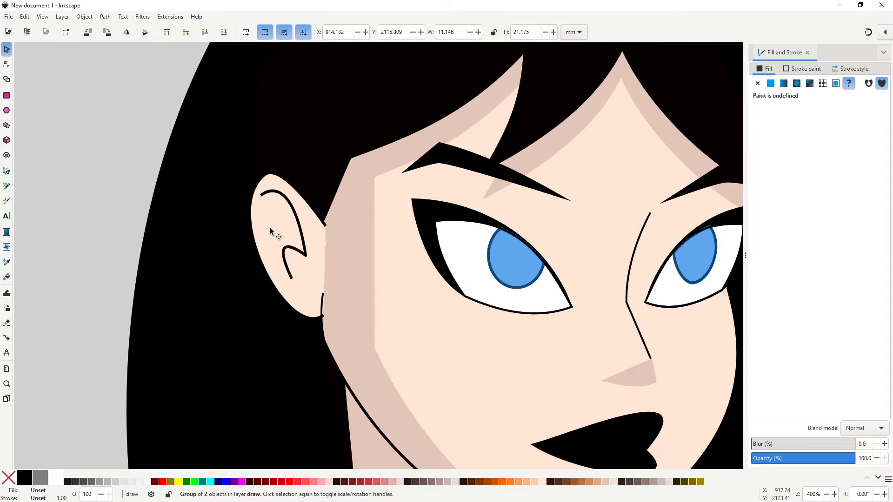
{"action": "scroll", "coordinate": [270, 229], "scroll_direction": "down", "scroll_amount": 2}
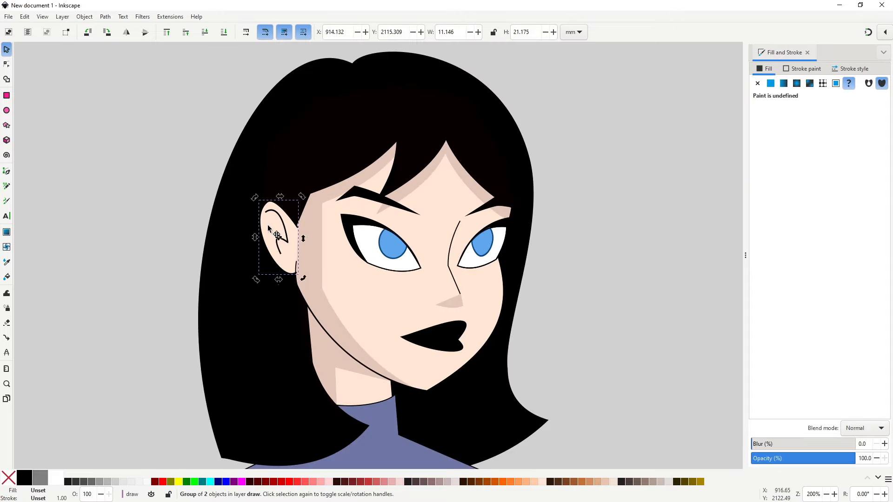
{"action": "double_click", "coordinate": [267, 224]}
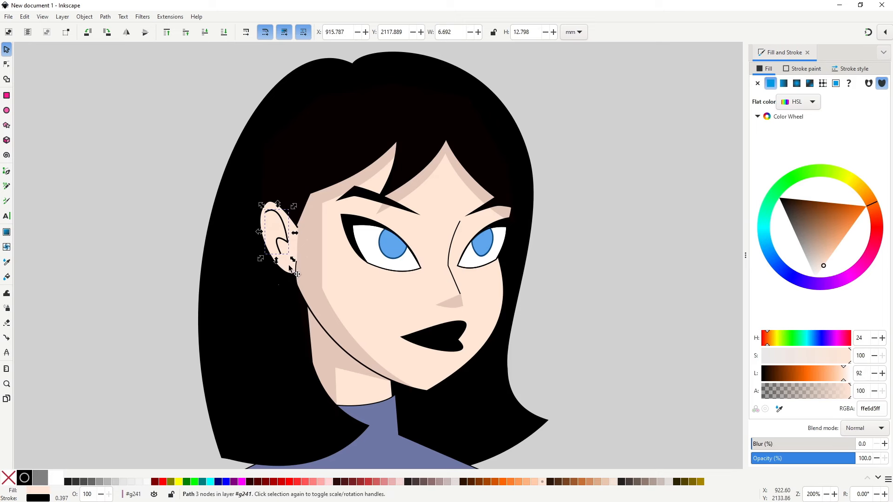
{"action": "left_click", "coordinate": [260, 253]}
{"action": "key", "text": "ctrl+d"}
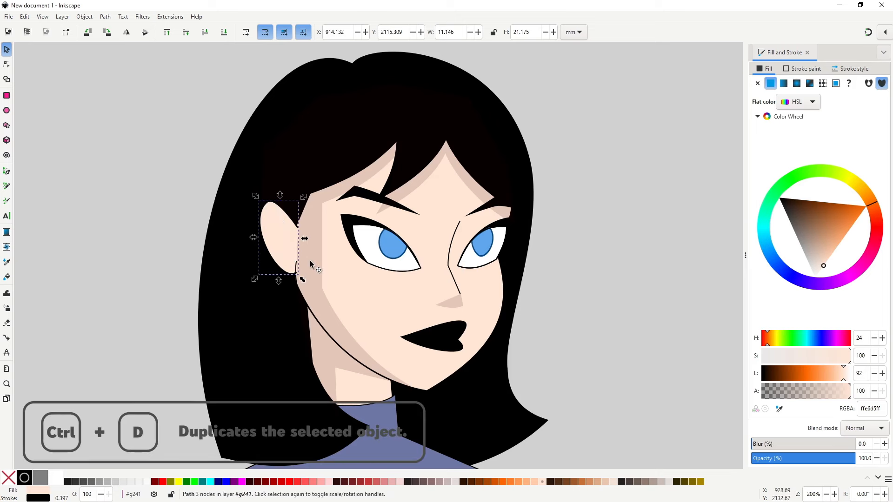
Copy the style of the translucent shadow shape on the side of the face
{"action": "left_click", "coordinate": [308, 262]}
{"action": "left_click", "coordinate": [286, 248]}
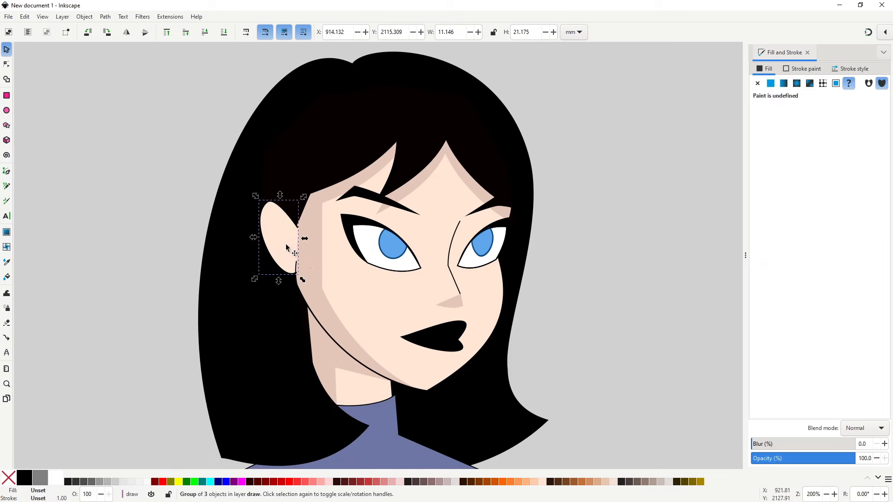
{"action": "left_click", "coordinate": [311, 267]}
{"action": "key", "text": "ctrl+c"}
{"action": "left_click", "coordinate": [282, 243]}
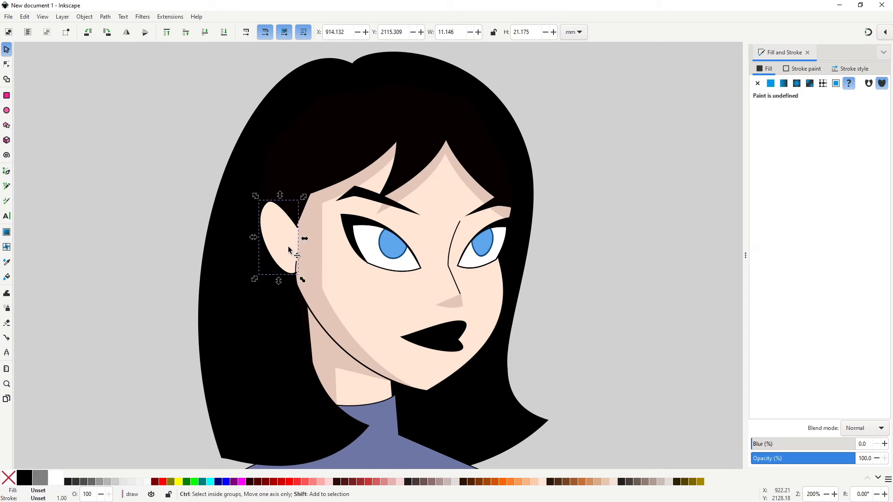
{"action": "key", "text": "ctrl+shift+v"}
{"action": "key", "text": "ctrl+z"}
{"action": "key", "text": "n"}
{"action": "left_click", "coordinate": [282, 239]}
{"action": "key", "text": "s"}
{"action": "left_click_drag", "start_coordinate": [281, 241], "coordinate": [308, 226]}
{"action": "key", "text": "ctrl+shift+v"}
{"action": "key", "text": "ctrl+z"}
{"action": "key", "text": "ctrl+z"}
Apply the copied shadow style to the duplicated ear shape and keep it behind the inner-ear line
{"action": "key", "text": "ctrl+shift+v"}
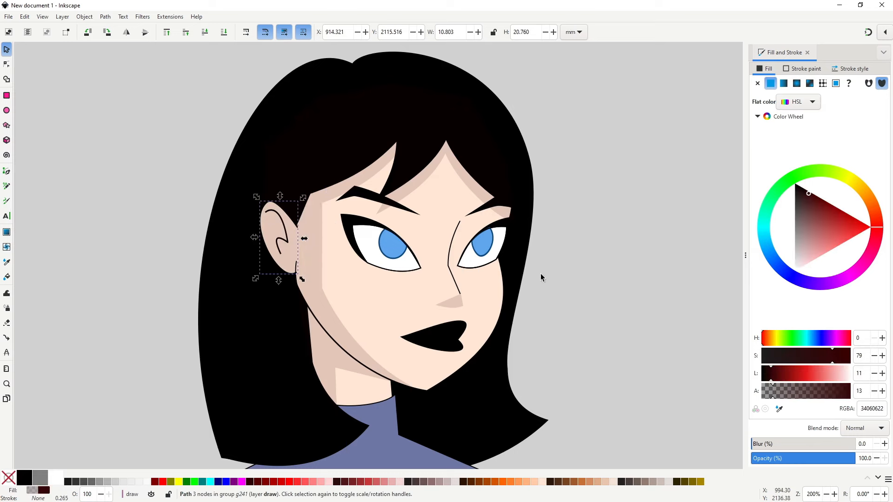
{"action": "scroll", "coordinate": [274, 217], "scroll_direction": "up", "scroll_amount": 2}
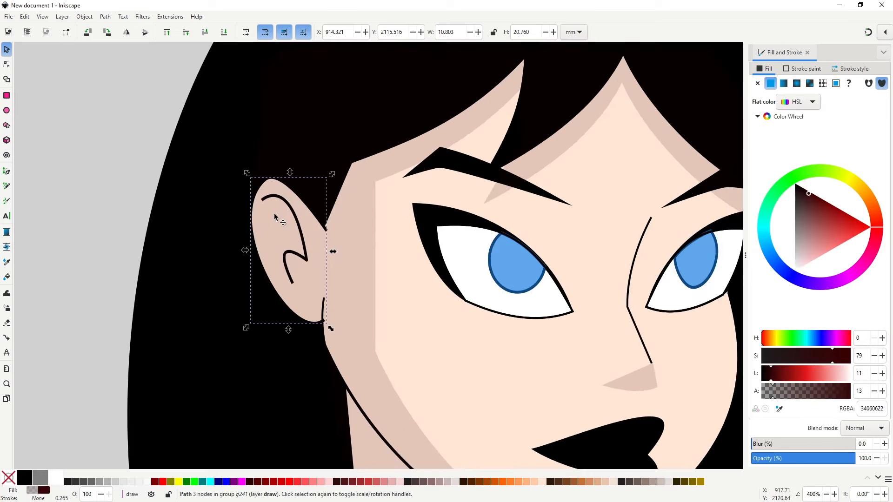
Draw a closed curved shape inside the ear along the inner-ear line and apply the copied translucent shadow style to it
{"action": "key", "text": "b"}
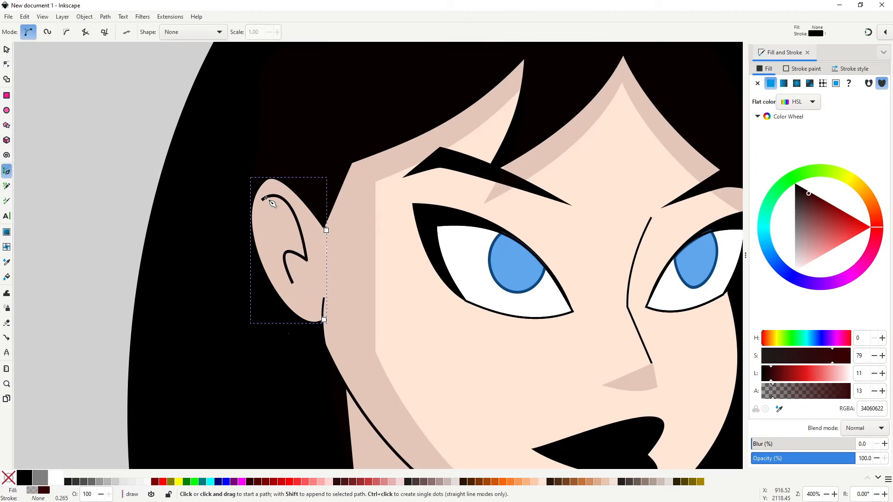
{"action": "left_click", "coordinate": [266, 197]}
{"action": "mouse_move", "coordinate": [306, 258]}
{"action": "left_mouse_down"}
{"action": "mouse_move", "coordinate": [319, 334]}
{"action": "mouse_move", "coordinate": [312, 329]}
{"action": "left_mouse_up"}
{"action": "key", "text": "Return"}
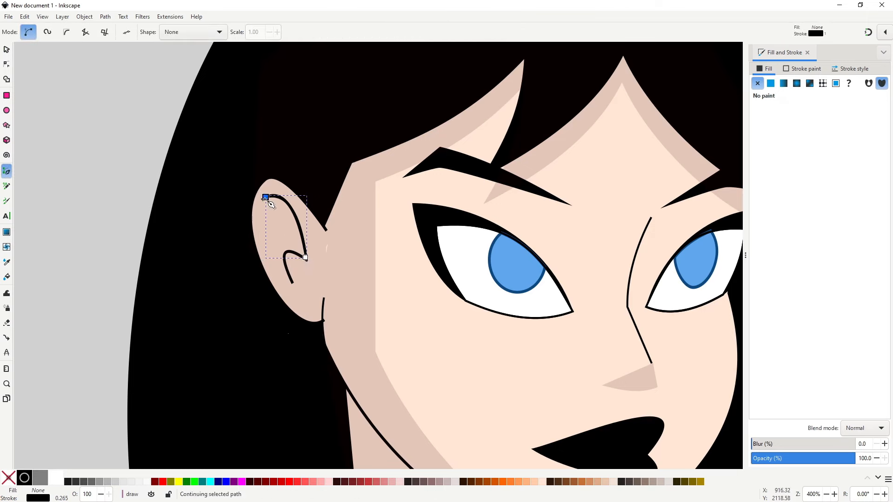
{"action": "left_click", "coordinate": [266, 198]}
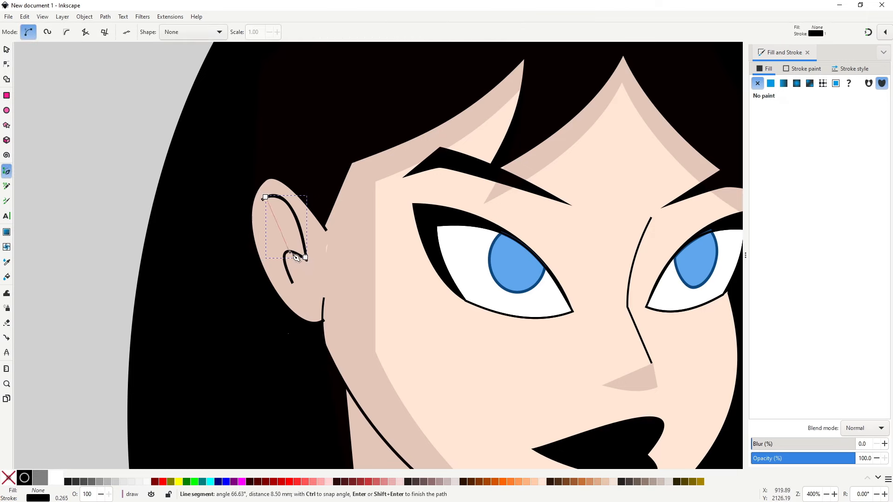
{"action": "left_click_drag", "start_coordinate": [282, 253], "coordinate": [280, 292]}
{"action": "left_click_drag", "start_coordinate": [305, 257], "coordinate": [321, 271]}
{"action": "key", "text": "ctrl+shift+v"}
{"action": "scroll", "coordinate": [328, 276], "scroll_direction": "down", "scroll_amount": 2}
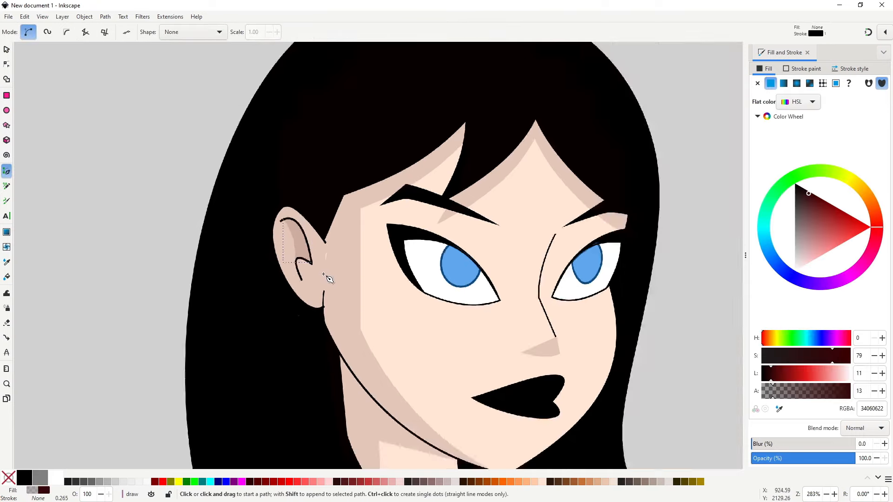
Adjust the shadow edge beside the ear to close the thin gap between the ear shadow and the face shadow
{"action": "scroll", "coordinate": [328, 274], "scroll_direction": "up", "scroll_amount": 2}
{"action": "key", "text": "n"}
{"action": "left_click", "coordinate": [321, 263]}
{"action": "scroll", "coordinate": [323, 265], "scroll_direction": "up", "scroll_amount": 3}
{"action": "left_click", "coordinate": [323, 213]}
{"action": "key", "text": "s"}
{"action": "key", "text": "1"}
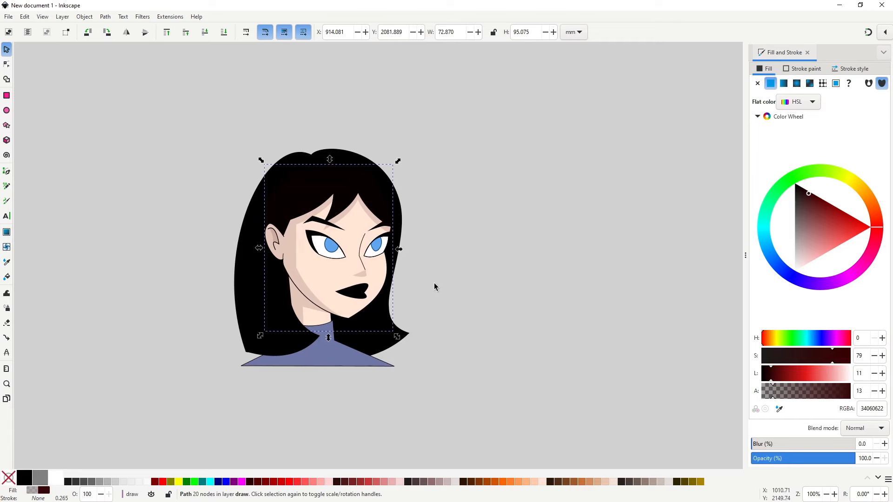
Bend the straight inner edge of the cheek shadow into a gentle curve beside the wide eye
{"action": "left_click", "coordinate": [434, 287]}
{"action": "scroll", "coordinate": [289, 274], "scroll_direction": "up", "scroll_amount": 3}
{"action": "key", "text": "n"}
{"action": "left_click", "coordinate": [305, 223]}
{"action": "key", "text": "s"}
{"action": "scroll", "coordinate": [298, 274], "scroll_direction": "down", "scroll_amount": 3}
{"action": "scroll", "coordinate": [337, 263], "scroll_direction": "up", "scroll_amount": 3}
{"action": "scroll", "coordinate": [432, 252], "scroll_direction": "up", "scroll_amount": 1}
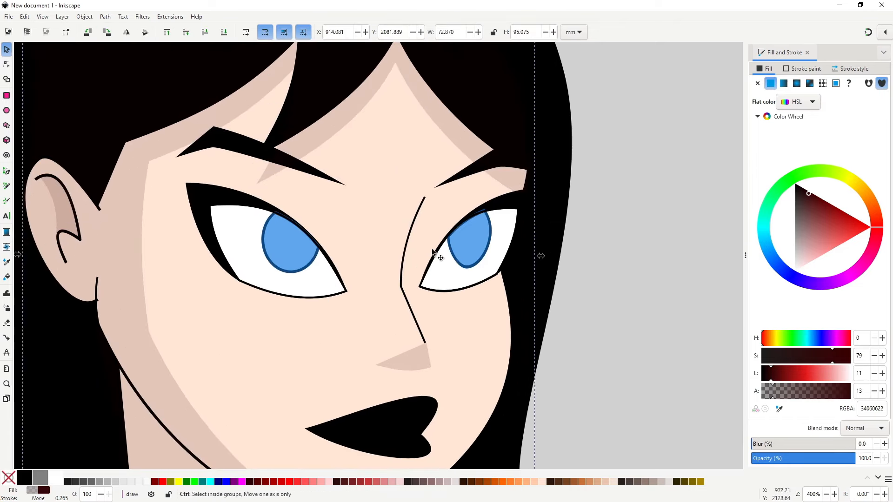
Draw a triangular shadow between the narrower eye and its eyebrow and unite it with the face shadow
{"action": "key", "text": "b"}
{"action": "left_click", "coordinate": [432, 258]}
{"action": "left_click", "coordinate": [521, 155]}
{"action": "left_click", "coordinate": [432, 258]}
{"action": "key", "text": "s"}
{"action": "left_click", "coordinate": [459, 139], "text": "shift"}
{"action": "key", "text": "ctrl+plus"}
Draw an eyelid shadow between the wide eye and its eyebrow and unite it with the face shadow
{"action": "key", "text": "b"}
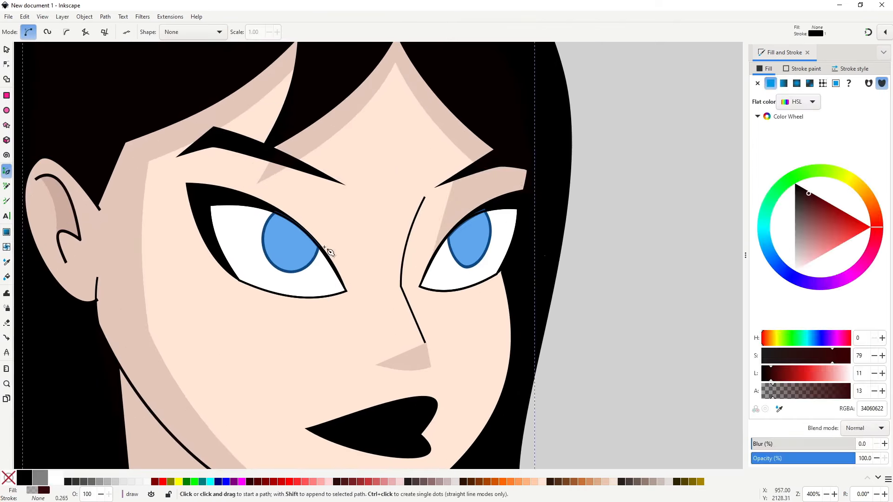
{"action": "left_click", "coordinate": [322, 249]}
{"action": "left_click", "coordinate": [315, 171]}
{"action": "left_click", "coordinate": [221, 138]}
{"action": "left_click", "coordinate": [198, 187]}
{"action": "left_click_drag", "start_coordinate": [322, 250], "coordinate": [359, 300]}
{"action": "key", "text": "s"}
{"action": "left_click", "coordinate": [448, 205], "text": "shift"}
{"action": "key", "text": "ctrl+plus"}
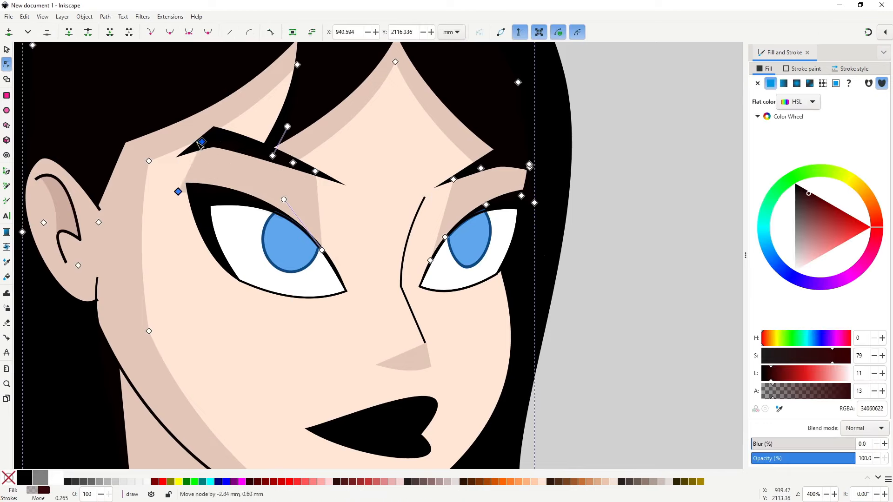
Extend the wide eye's lid shadow outward to overlap the cheek shadow and unite the overlapping areas
{"action": "left_click_drag", "start_coordinate": [201, 142], "coordinate": [177, 183]}
{"action": "key", "text": "ctrl+plus"}
{"action": "left_click_drag", "start_coordinate": [187, 227], "coordinate": [162, 219]}
{"action": "scroll", "coordinate": [205, 205], "scroll_direction": "down", "scroll_amount": 4}
{"action": "key", "text": "s"}
Create an offset copy of the front hair lock behind the hair, over the turtleneck, and apply the copied shadow style
{"action": "left_click", "coordinate": [374, 310]}
{"action": "scroll", "coordinate": [373, 309], "scroll_direction": "down", "scroll_amount": 1}
{"action": "left_click", "coordinate": [395, 301]}
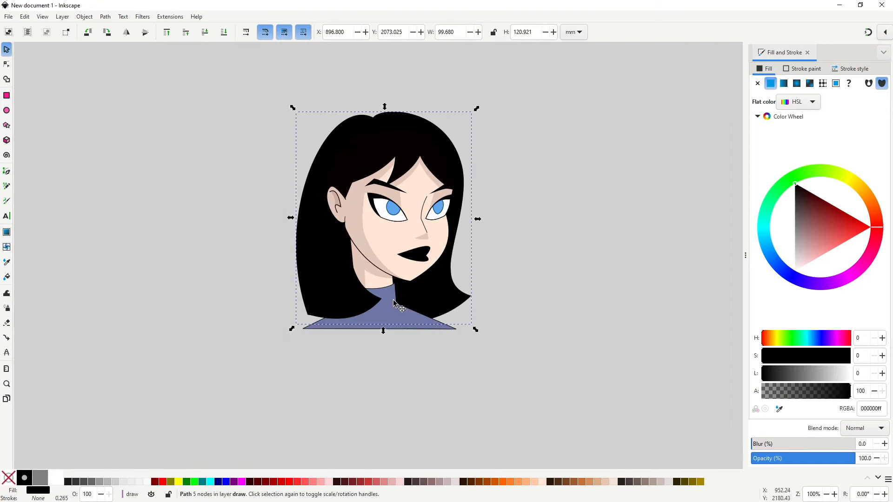
{"action": "scroll", "coordinate": [375, 313], "scroll_direction": "up", "scroll_amount": 2}
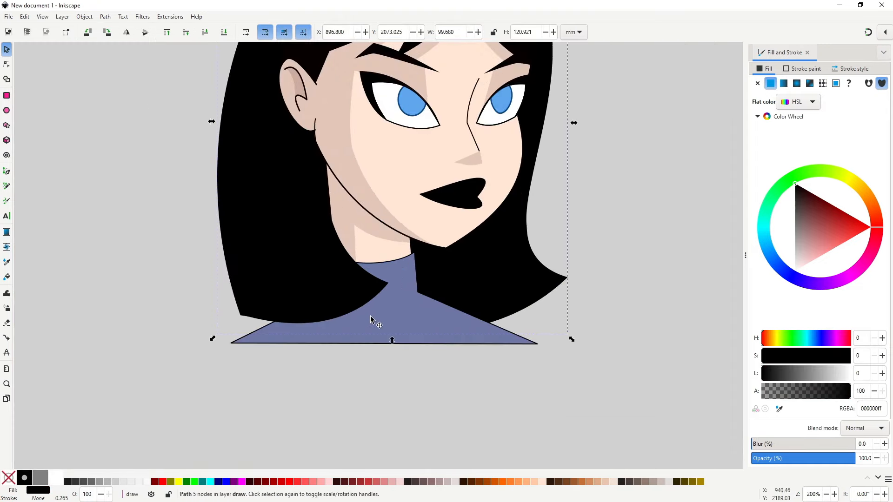
{"action": "scroll", "coordinate": [329, 299], "scroll_direction": "up", "scroll_amount": 1}
{"action": "key", "text": "b"}
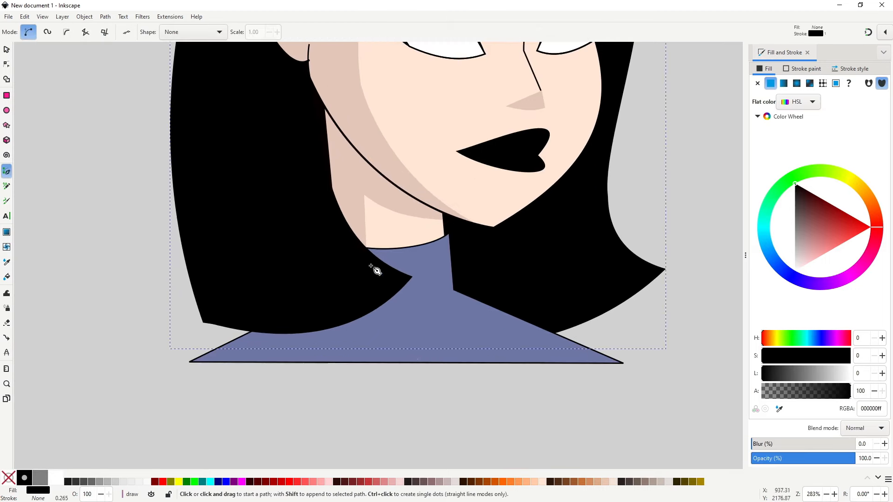
{"action": "key", "text": "s"}
{"action": "left_click", "coordinate": [348, 281]}
{"action": "left_click_drag", "start_coordinate": [336, 286], "coordinate": [368, 305]}
{"action": "key", "text": "ctrl+z"}
{"action": "key", "text": "ctrl+shift+v"}
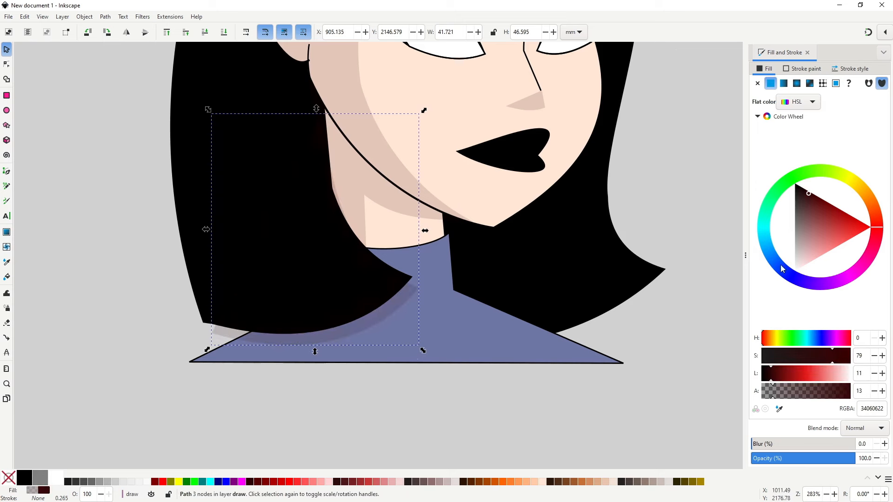
Recolour the hair lock's shadow to a translucent dark blue with hue 238, saturation 57, lightness 13 and alpha 24
{"action": "left_click", "coordinate": [789, 275]}
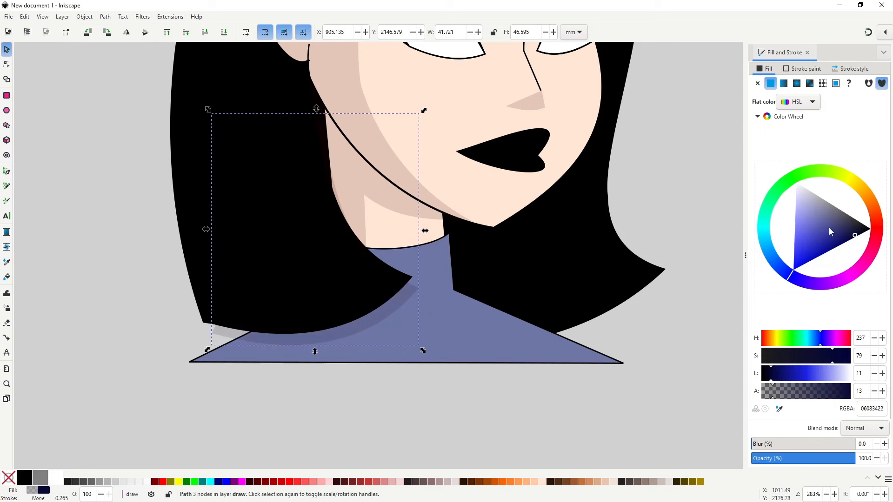
{"action": "mouse_move", "coordinate": [829, 227]}
{"action": "left_mouse_down"}
{"action": "mouse_move", "coordinate": [852, 223]}
{"action": "mouse_move", "coordinate": [839, 226]}
{"action": "mouse_move", "coordinate": [857, 234]}
{"action": "left_mouse_up"}
{"action": "left_click_drag", "start_coordinate": [780, 396], "coordinate": [785, 397]}
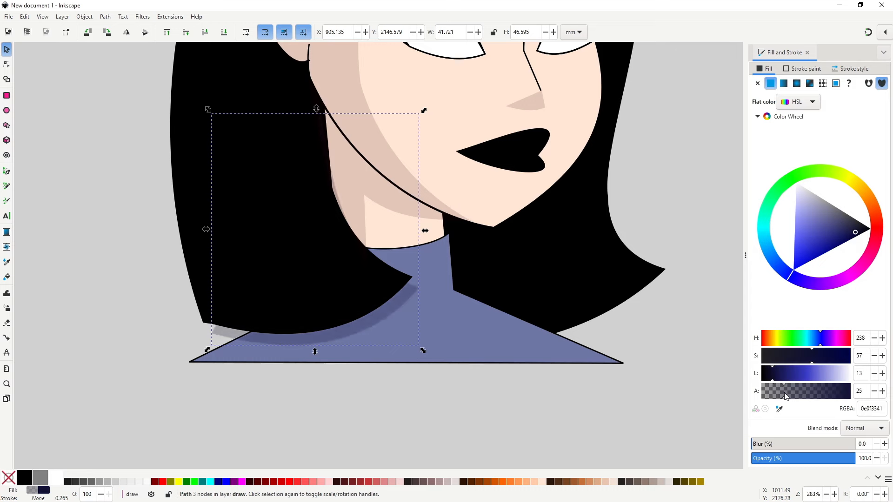
{"action": "key", "text": "b"}
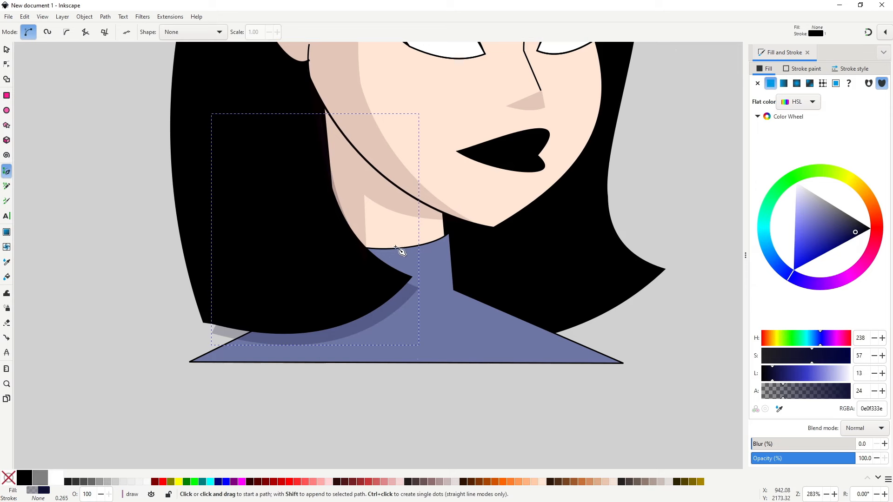
{"action": "left_click", "coordinate": [395, 231]}
{"action": "left_click", "coordinate": [398, 296]}
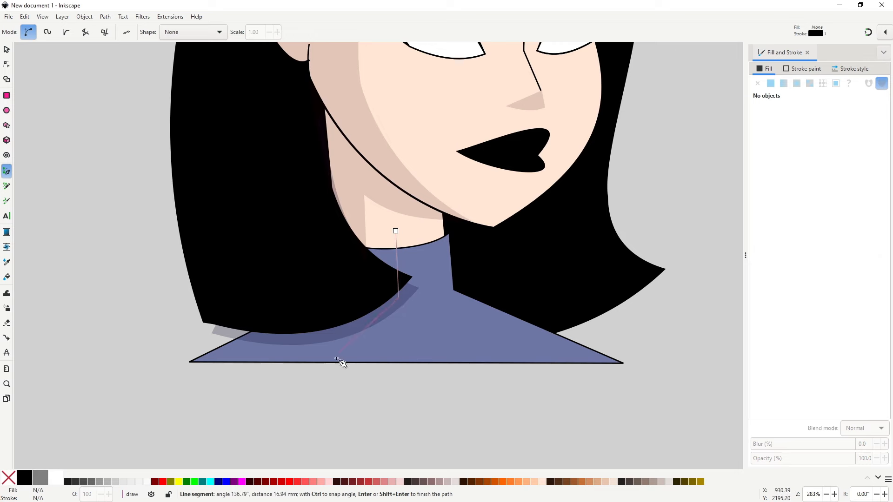
{"action": "key", "text": "Return"}
{"action": "key", "text": "s"}
{"action": "key", "text": "Delete"}
Draw a closed polygon from the collar down over the shaded shoulder and back up across the front hair lock
{"action": "key", "text": "b"}
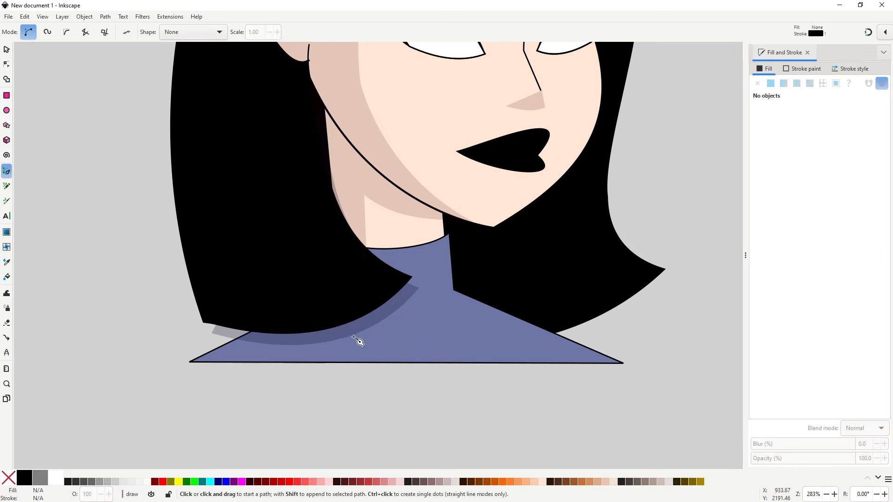
{"action": "left_click", "coordinate": [379, 238]}
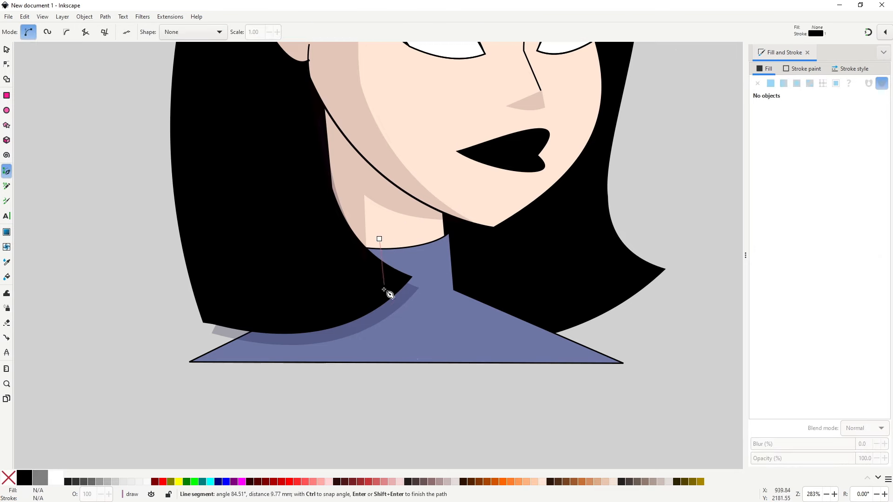
{"action": "left_click", "coordinate": [377, 307]}
{"action": "left_click", "coordinate": [279, 396]}
{"action": "left_click", "coordinate": [162, 393]}
{"action": "left_click", "coordinate": [160, 301]}
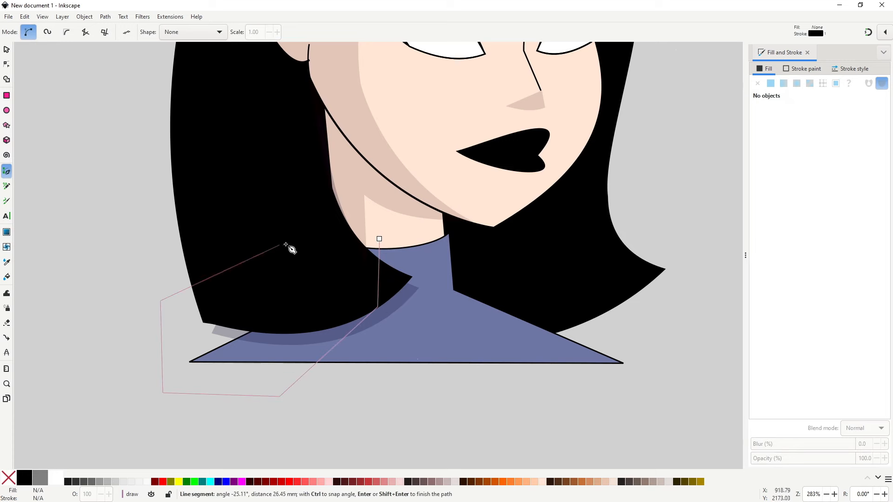
{"action": "left_click", "coordinate": [279, 245]}
{"action": "left_click", "coordinate": [359, 231]}
{"action": "left_click", "coordinate": [379, 239]}
Unite the new polygon with the dark blue hair-lock shadow
{"action": "key", "text": "s"}
{"action": "left_click", "coordinate": [402, 304], "text": "shift"}
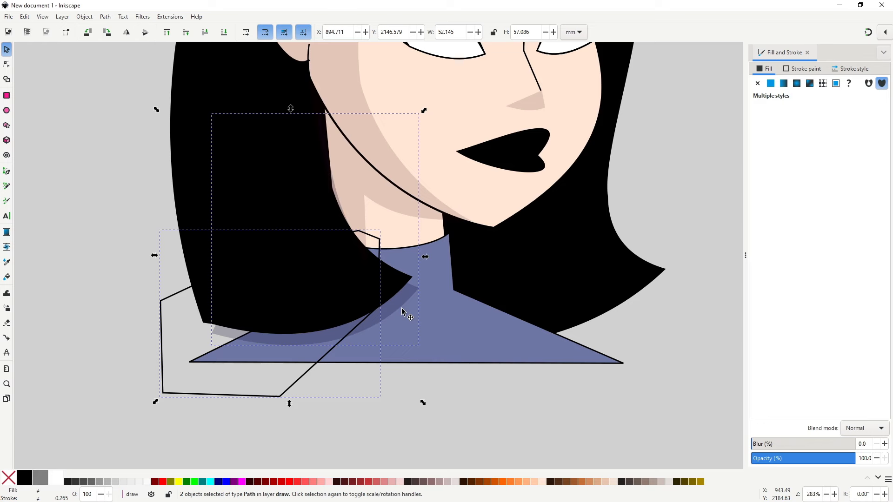
{"action": "key", "text": "ctrl+plus"}
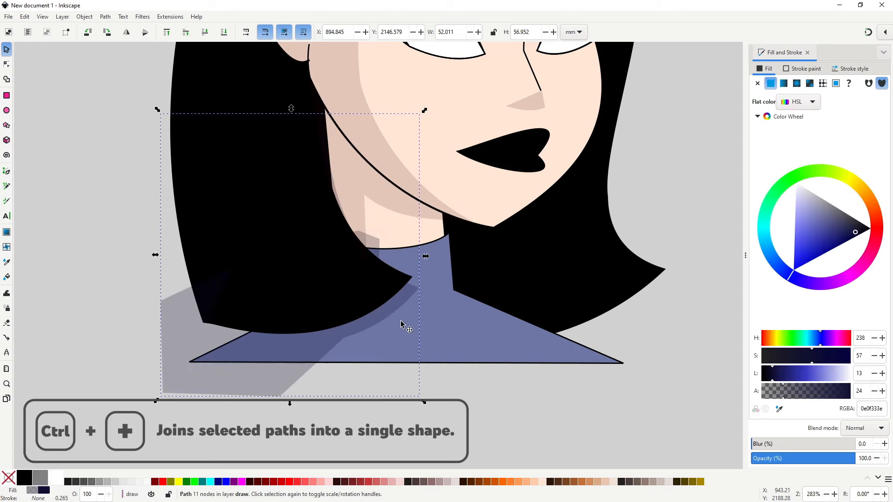
Raise a duplicate of the turtleneck to the top and intersect it with the dark blue shadow to clip the shadow to the garment
{"action": "left_click", "coordinate": [384, 348]}
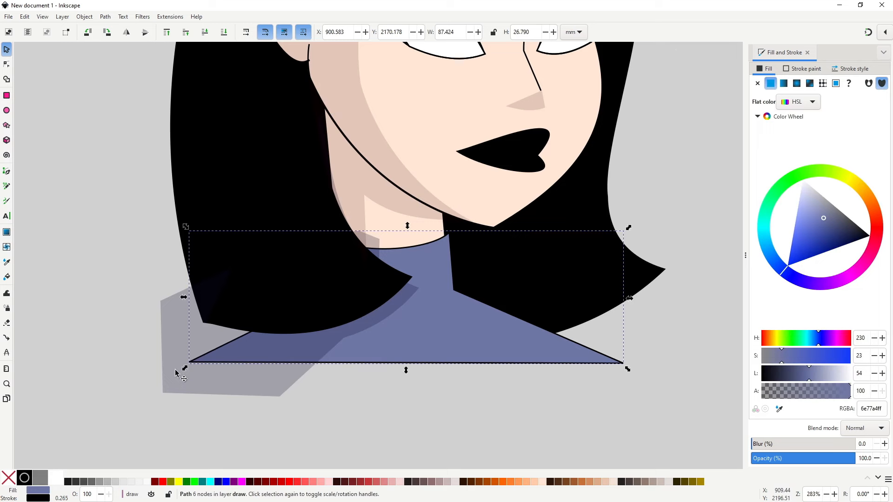
{"action": "key", "text": "Home"}
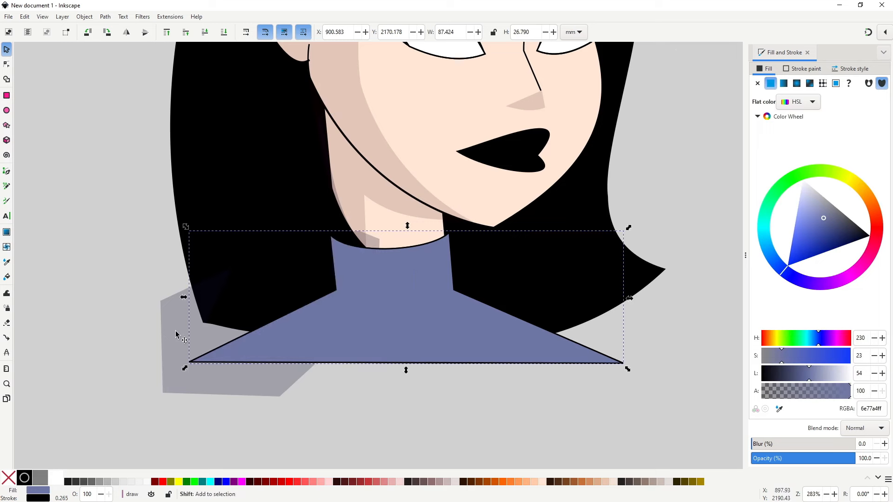
{"action": "left_click", "coordinate": [181, 341], "text": "shift"}
{"action": "key", "text": "ctrl+asterisk"}
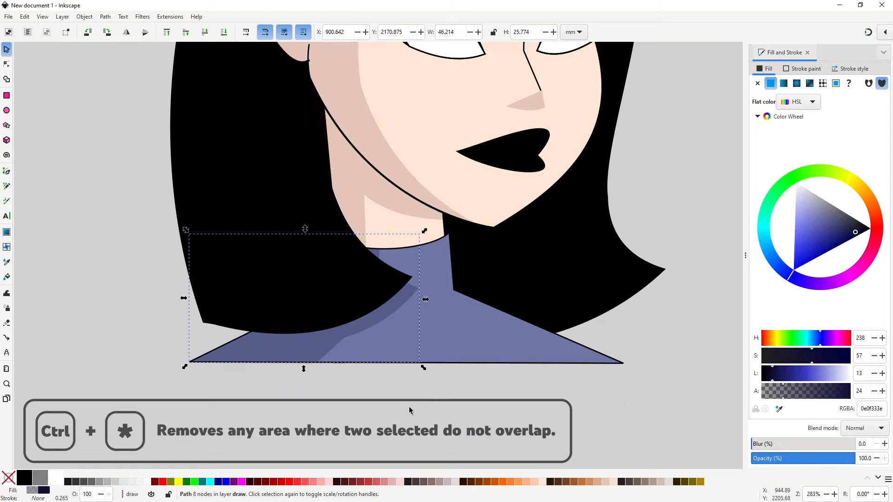
{"action": "key", "text": "1"}
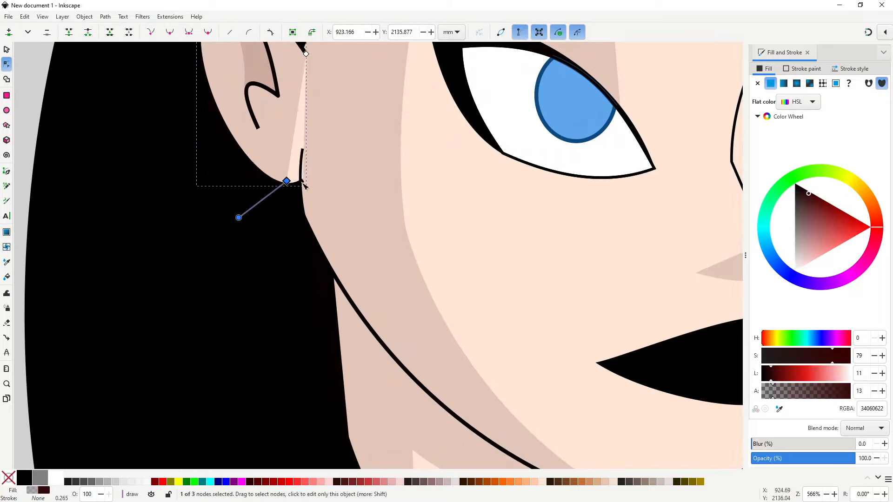
Reshape the lower curve of the ear shadow to follow the earlobe's outline
{"action": "left_click_drag", "start_coordinate": [237, 215], "coordinate": [253, 215]}
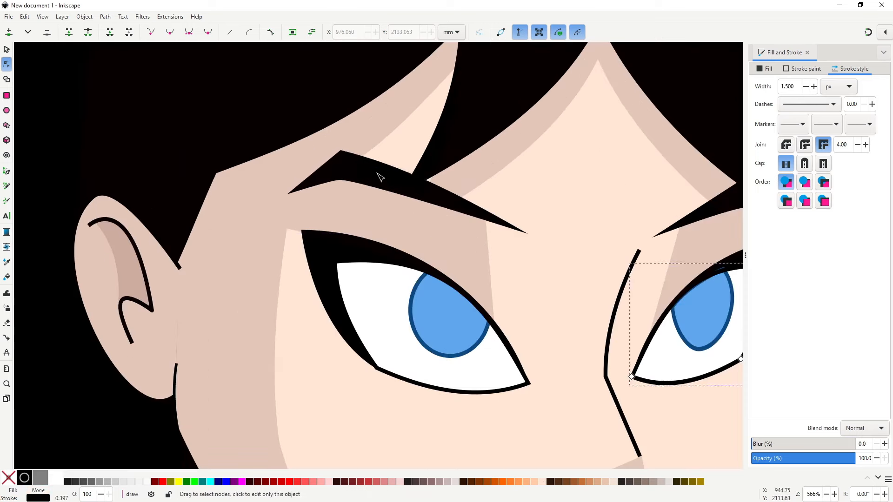
{"action": "left_click", "coordinate": [398, 208]}
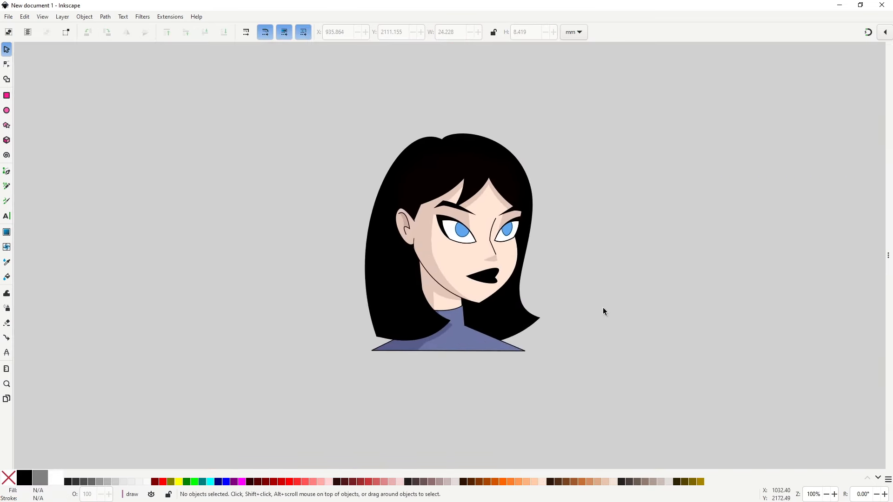
Select the whole drawing and reshape the hair outline's upper curve beside the parting
{"action": "key", "text": "ctrl+a"}
{"action": "left_click_drag", "start_coordinate": [319, 103], "coordinate": [573, 426]}
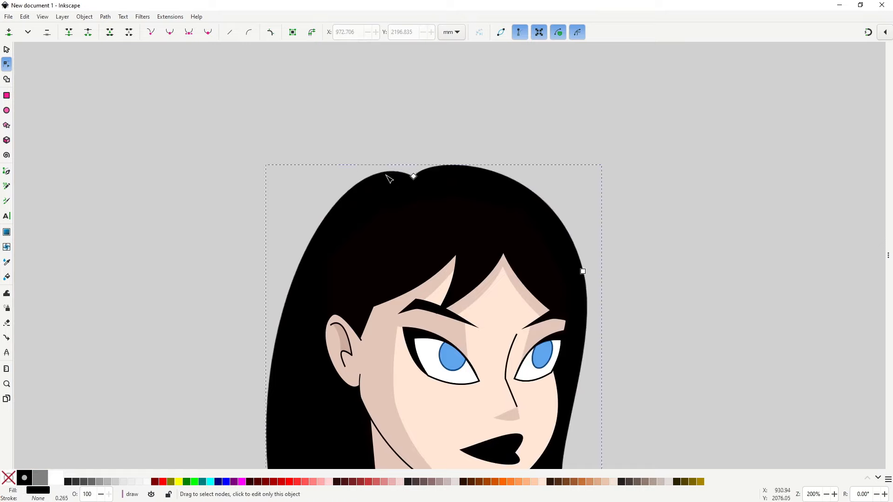
{"action": "left_click_drag", "start_coordinate": [365, 181], "coordinate": [361, 180]}
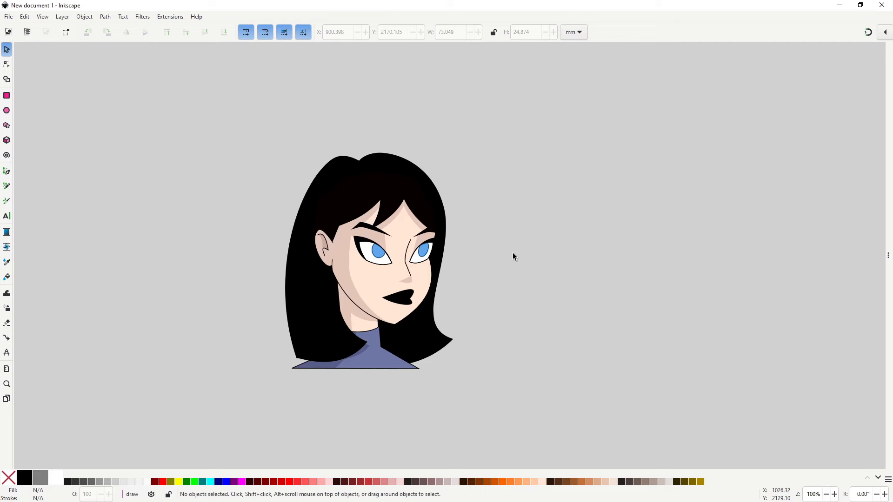
Duplicate the complete head twice and arrange the copies beside the original in a horizontal row of three
{"action": "key", "text": "ctrl+a"}
{"action": "scroll", "coordinate": [261, 283], "scroll_direction": "down", "scroll_amount": 1}
{"action": "key", "text": "ctrl+d"}
{"action": "left_click_drag", "start_coordinate": [338, 282], "coordinate": [663, 283]}
{"action": "key", "text": "ctrl+d"}
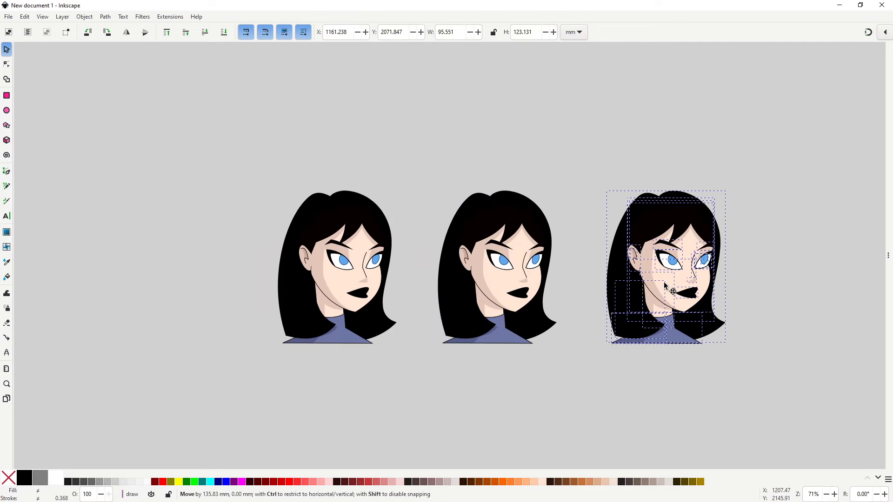
{"action": "left_click_drag", "start_coordinate": [552, 362], "coordinate": [489, 361]}
{"action": "left_click", "coordinate": [505, 355]}
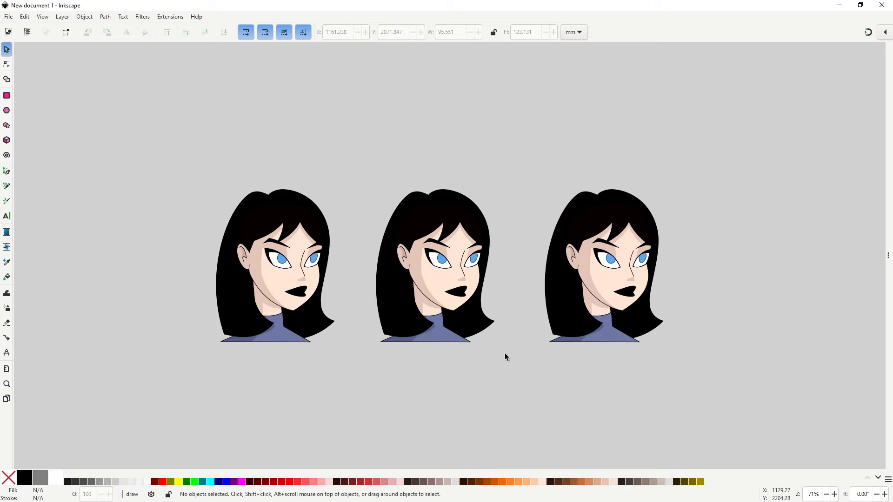
Set the middle head's hair fill to pale yellow with hue 60, saturation 90, lightness 90 and alpha 100
{"action": "key", "text": "n"}
{"action": "key", "text": "ctrl+shift+f"}
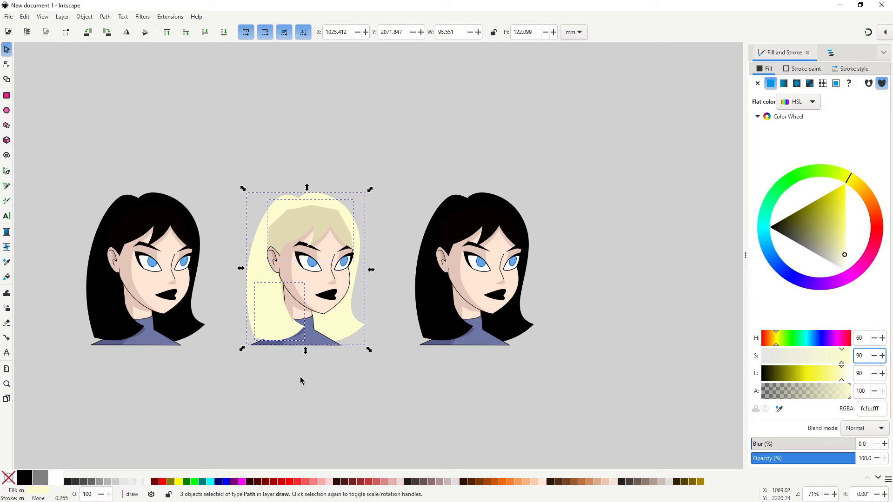
{"action": "left_click", "coordinate": [305, 377]}
Adjust the blonde head's shadow edge below the ear so it follows the jaw and neck outlines
{"action": "scroll", "coordinate": [293, 280], "scroll_direction": "up", "scroll_amount": 3}
{"action": "key", "text": "n"}
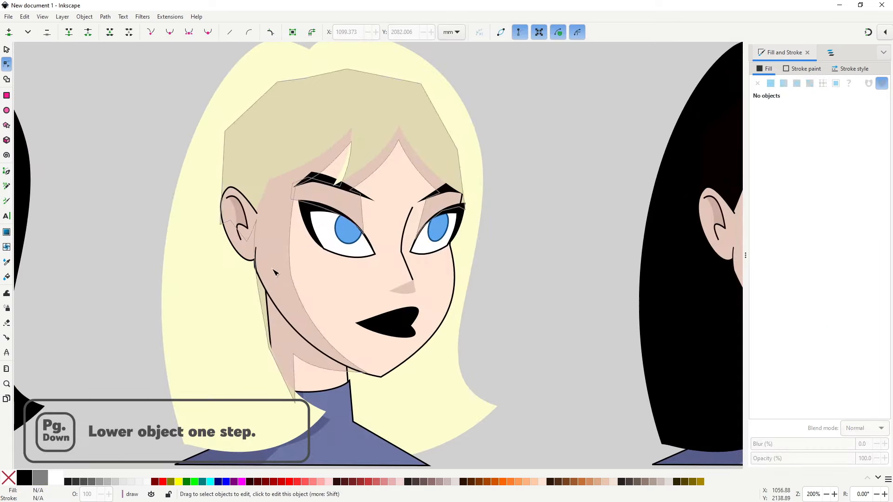
{"action": "left_click", "coordinate": [264, 297]}
{"action": "scroll", "coordinate": [265, 295], "scroll_direction": "up", "scroll_amount": 1}
{"action": "left_click_drag", "start_coordinate": [269, 369], "coordinate": [273, 368]}
{"action": "left_click_drag", "start_coordinate": [251, 259], "coordinate": [265, 288]}
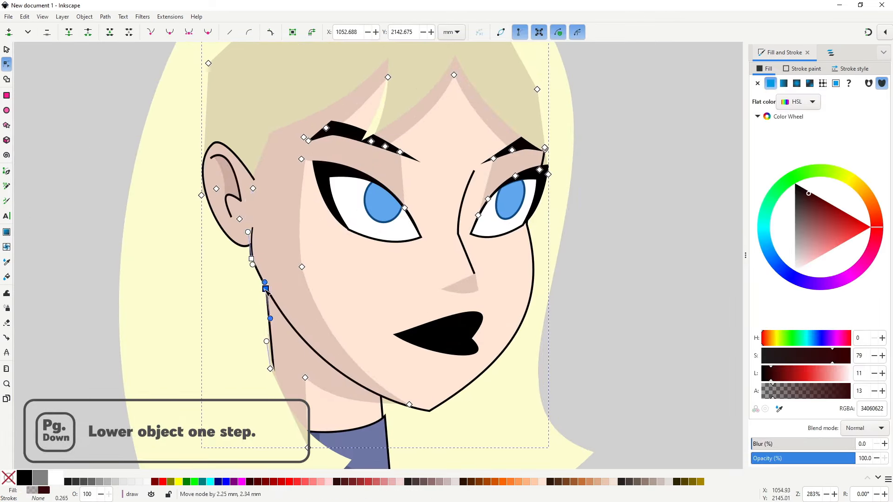
{"action": "key", "text": "s"}
Raise the blonde fringe shape to the top of the stacking order, above the face shadow
{"action": "scroll", "coordinate": [294, 298], "scroll_direction": "up", "scroll_amount": 5}
{"action": "key", "text": "n"}
{"action": "left_click", "coordinate": [379, 228]}
{"action": "scroll", "coordinate": [487, 342], "scroll_direction": "down", "scroll_amount": 1}
{"action": "key", "text": "Home"}
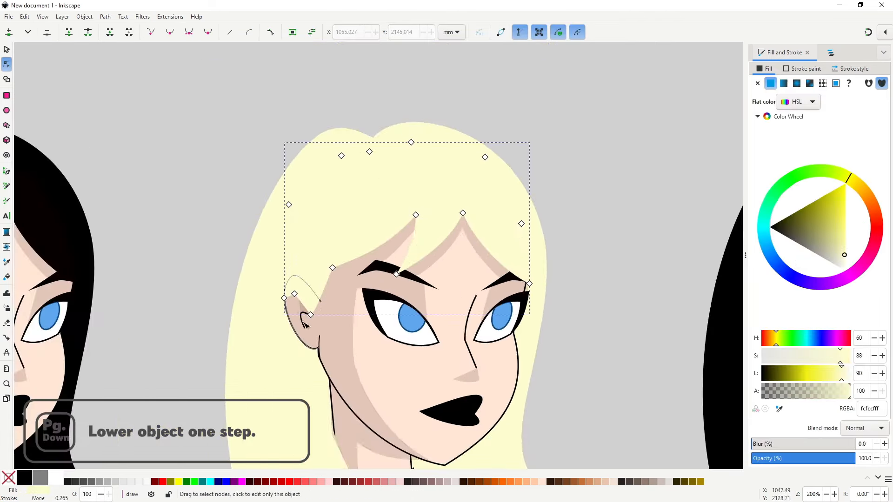
Raise the blonde head's ear shapes and inner-ear shadow to the top of the stacking order, above the hair
{"action": "left_click", "coordinate": [300, 328]}
{"action": "key", "text": "s"}
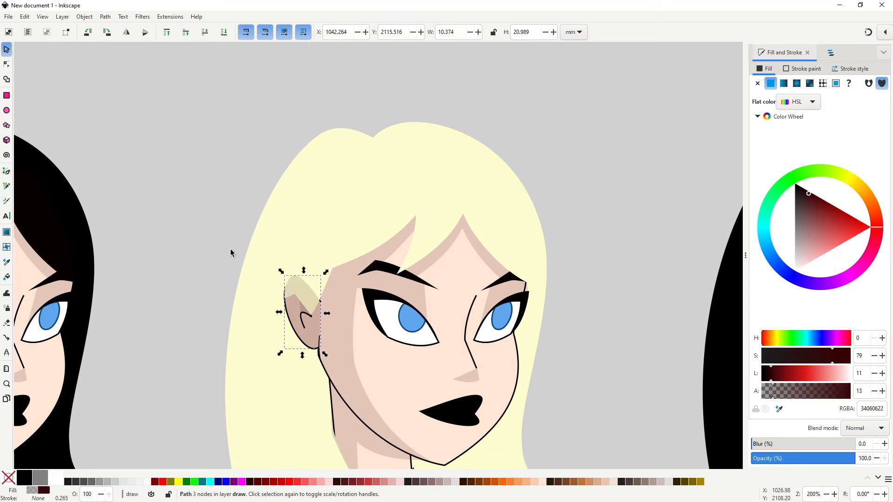
{"action": "key", "text": "Home"}
{"action": "left_click", "coordinate": [333, 252], "text": "shift"}
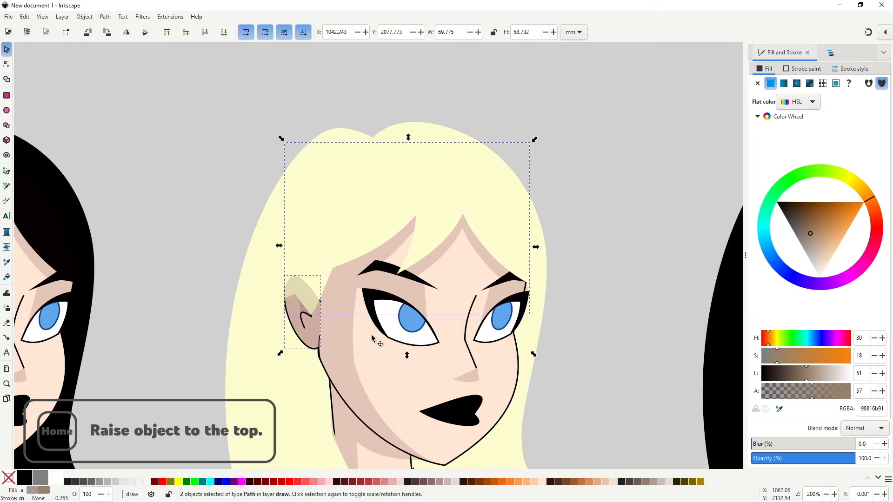
{"action": "key", "text": "ctrl+minus"}
{"action": "scroll", "coordinate": [358, 252], "scroll_direction": "down", "scroll_amount": 3}
{"action": "left_click", "coordinate": [419, 296]}
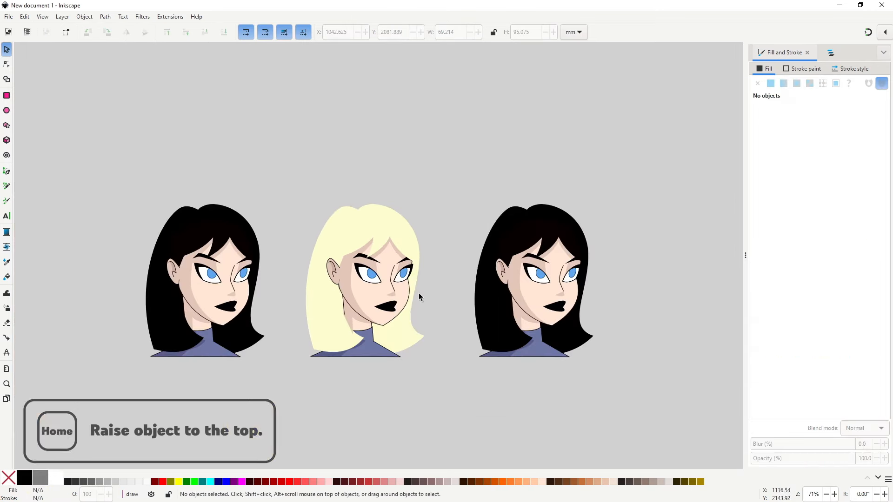
Fill the blonde head's lips with dark red using hue 0, saturation 100, lightness 25 and alpha 100
{"action": "left_click_drag", "start_coordinate": [426, 304], "coordinate": [367, 304]}
{"action": "scroll", "coordinate": [328, 306], "scroll_direction": "up", "scroll_amount": 3}
{"action": "key", "text": "n"}
{"action": "left_click", "coordinate": [344, 304]}
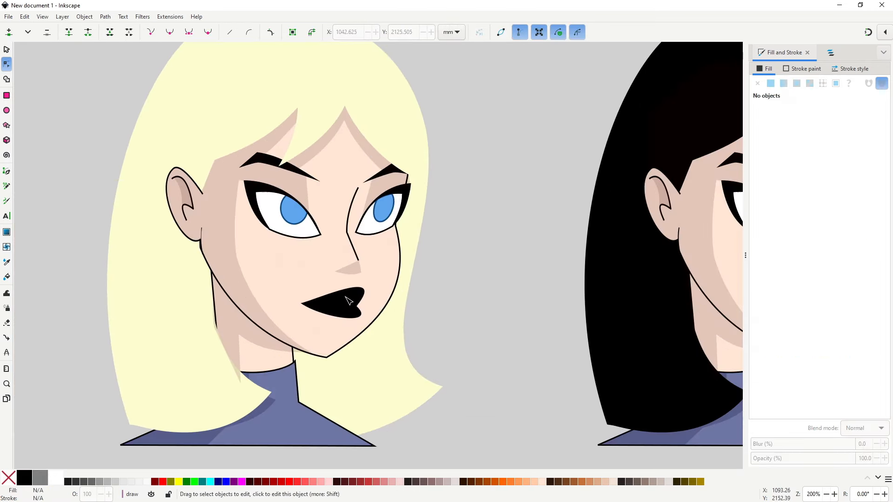
{"action": "scroll", "coordinate": [346, 303], "scroll_direction": "down", "scroll_amount": 1}
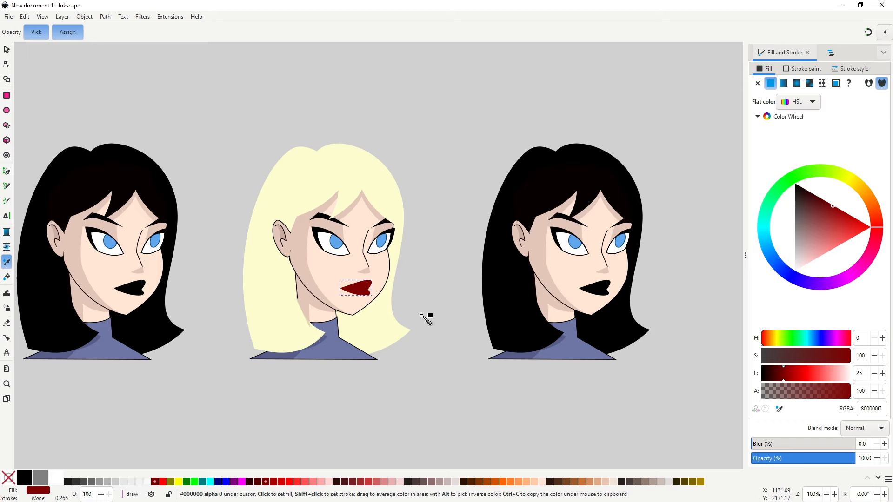
Draw a slightly curved mouth line about 10.3 mm long from the lips' notch inward across the dark red lips
{"action": "key", "text": "b"}
{"action": "scroll", "coordinate": [367, 290], "scroll_direction": "up", "scroll_amount": 4}
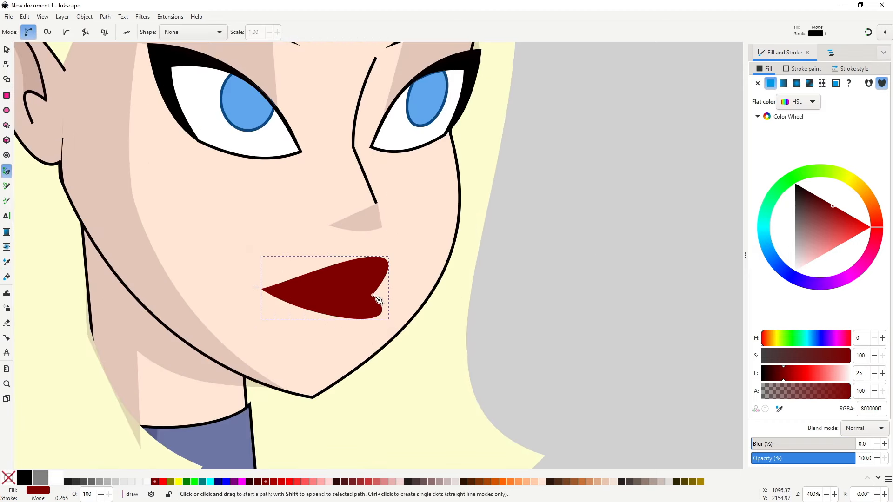
{"action": "left_click", "coordinate": [372, 294]}
{"action": "mouse_move", "coordinate": [311, 291]}
{"action": "left_mouse_down"}
{"action": "mouse_move", "coordinate": [275, 287]}
{"action": "mouse_move", "coordinate": [300, 294]}
{"action": "left_mouse_up"}
{"action": "key", "text": "space"}
{"action": "key", "text": "n"}
{"action": "left_click", "coordinate": [311, 292]}
{"action": "key", "text": "s"}
{"action": "left_click", "coordinate": [523, 326]}
{"action": "scroll", "coordinate": [519, 329], "scroll_direction": "down", "scroll_amount": 6}
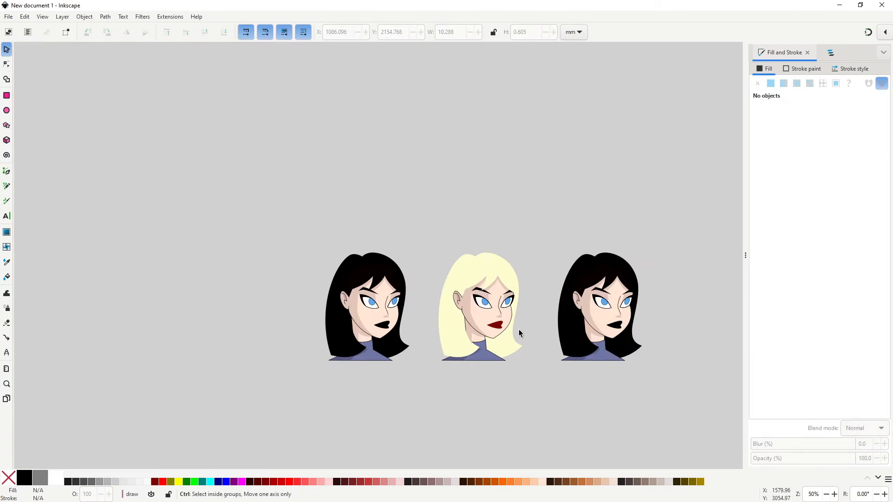
Fill the blonde head's turtleneck with black
{"action": "scroll", "coordinate": [519, 334], "scroll_direction": "up", "scroll_amount": 3}
{"action": "key", "text": "n"}
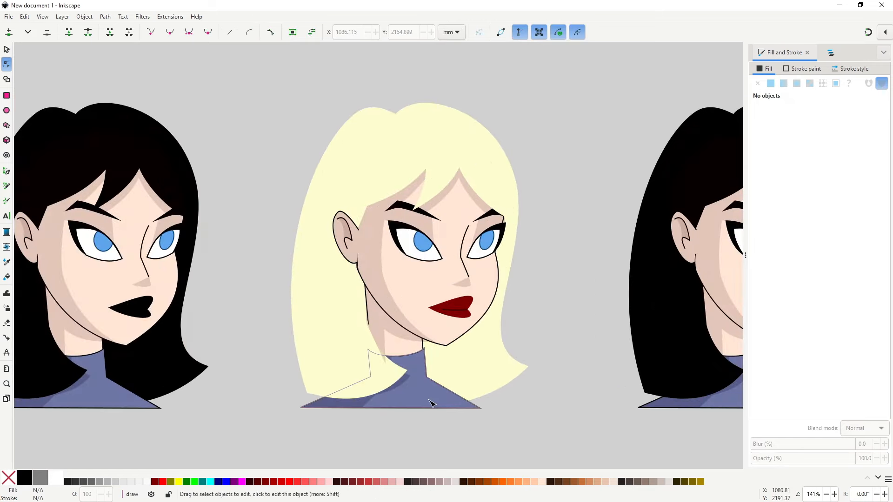
{"action": "left_click", "coordinate": [429, 401]}
{"action": "key", "text": "s"}
{"action": "left_click", "coordinate": [26, 478]}
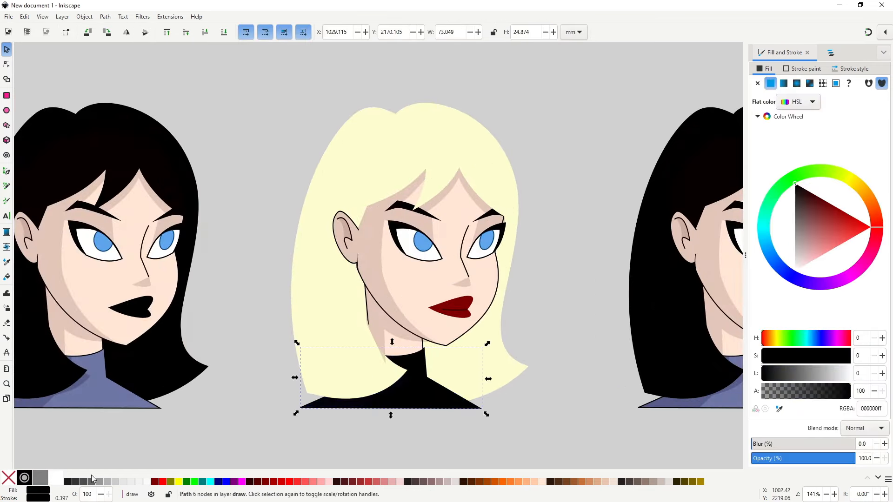
{"action": "left_click", "coordinate": [537, 305]}
Replace the third head with a copy of the blonde head and fill all its hair shapes with white
{"action": "scroll", "coordinate": [533, 294], "scroll_direction": "down", "scroll_amount": 1}
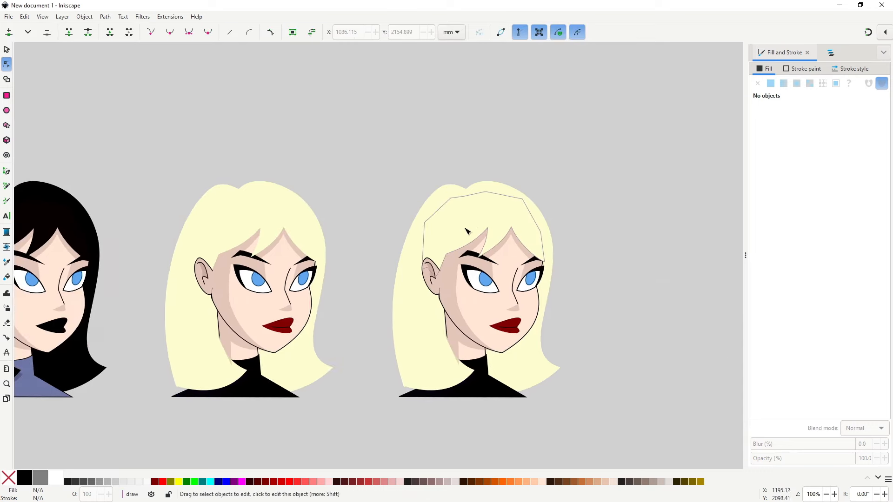
{"action": "left_click", "coordinate": [466, 227]}
{"action": "left_click", "coordinate": [497, 194], "text": "shift"}
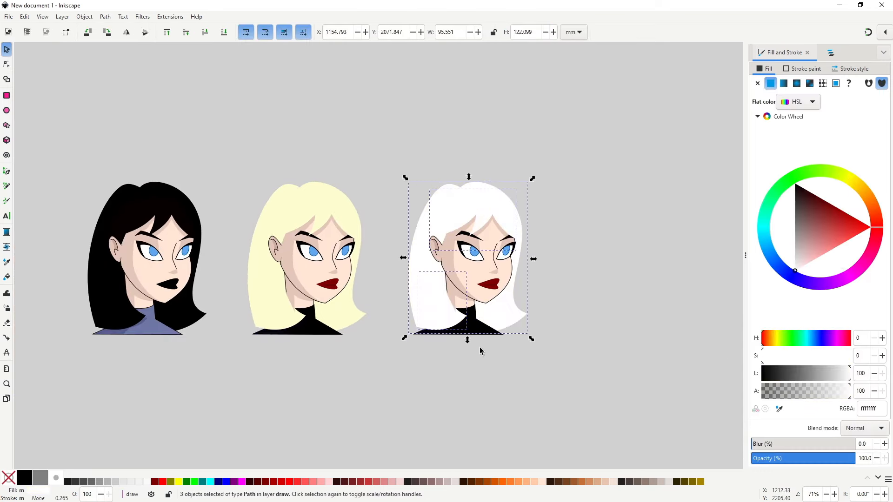
{"action": "left_click", "coordinate": [479, 347]}
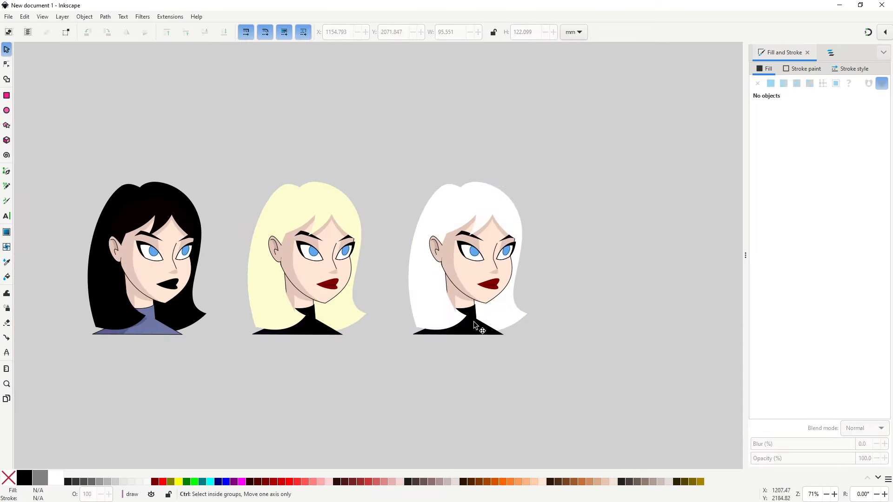
Fill the white-haired head's lips with black
{"action": "scroll", "coordinate": [476, 298], "scroll_direction": "up", "scroll_amount": 1}
{"action": "key", "text": "n"}
{"action": "left_click", "coordinate": [505, 278]}
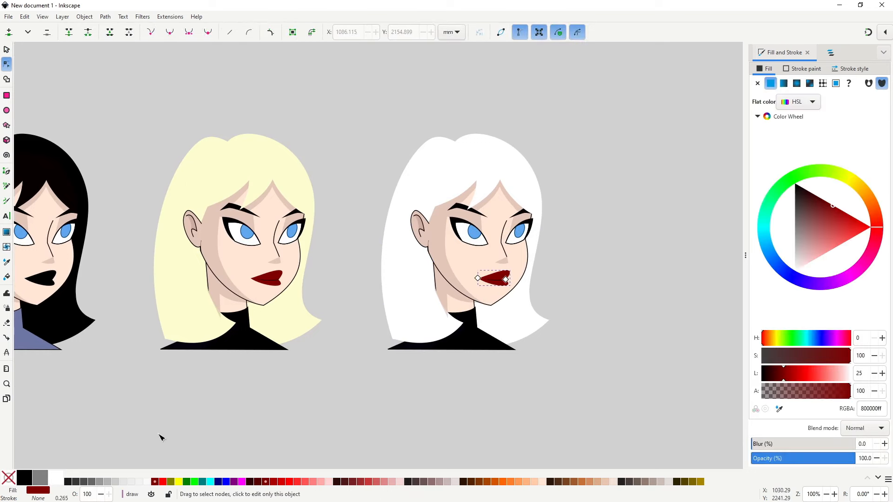
{"action": "left_click", "coordinate": [24, 478]}
{"action": "left_click", "coordinate": [374, 388]}
{"action": "left_click_drag", "start_coordinate": [328, 314], "coordinate": [454, 303]}
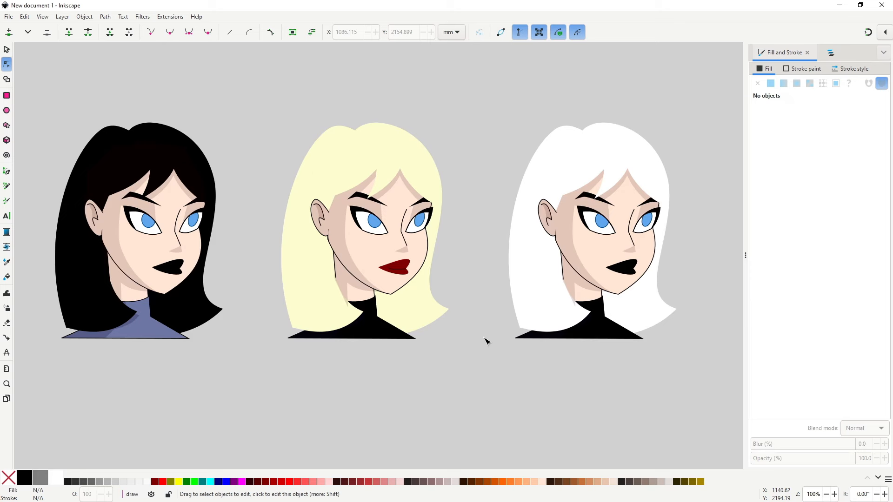
Trace the blonde fringe's lower edge with a pen path through its peak and pointed tip, curving the segments along the hair
{"action": "key", "text": "b"}
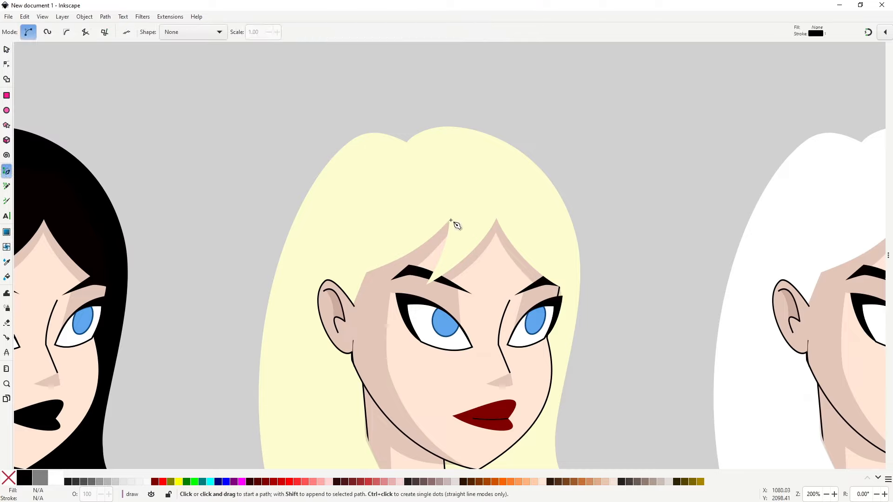
{"action": "left_click", "coordinate": [365, 271]}
{"action": "left_click", "coordinate": [449, 221]}
{"action": "left_click", "coordinate": [425, 284]}
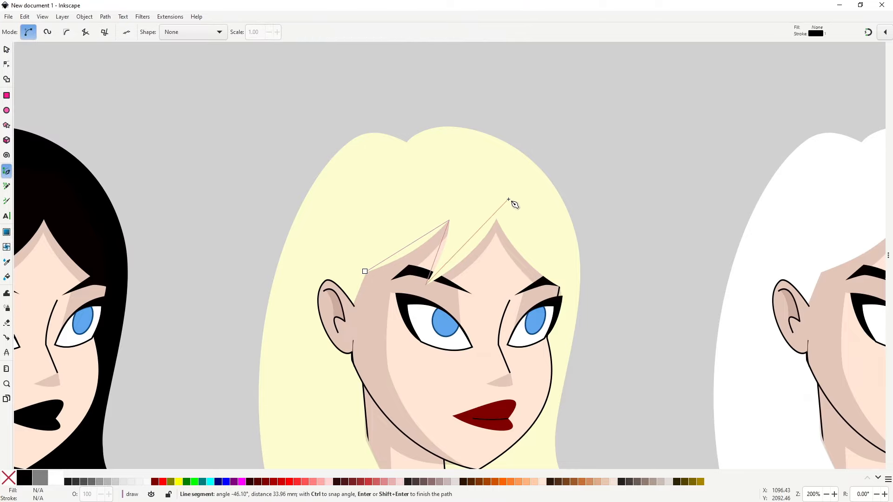
{"action": "left_click_drag", "start_coordinate": [507, 198], "coordinate": [530, 143]}
{"action": "key", "text": "n"}
{"action": "left_click_drag", "start_coordinate": [439, 245], "coordinate": [349, 273]}
Draw a short curved hairline from the fringe outline down to the blonde head's ear
{"action": "scroll", "coordinate": [356, 279], "scroll_direction": "up", "scroll_amount": 2}
{"action": "key", "text": "b"}
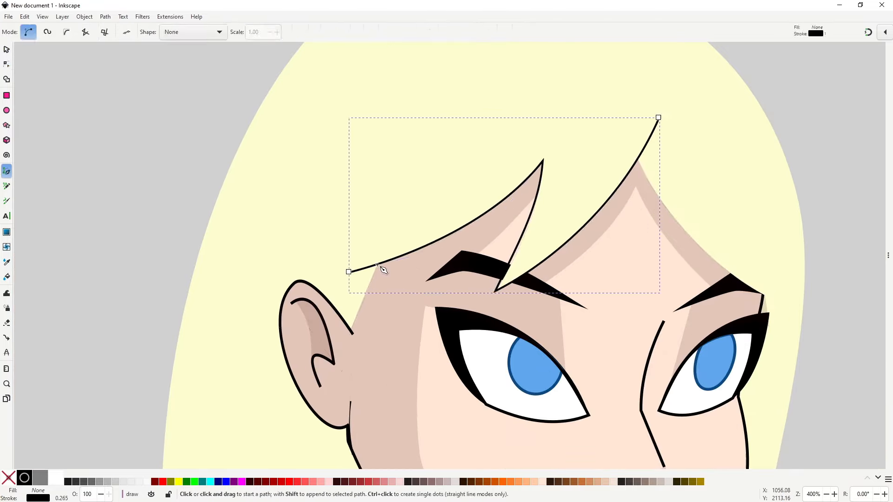
{"action": "key", "text": "n"}
{"action": "left_click", "coordinate": [359, 285]}
{"action": "mouse_move", "coordinate": [335, 361]}
{"action": "left_mouse_down"}
{"action": "mouse_move", "coordinate": [343, 331]}
{"action": "mouse_move", "coordinate": [327, 357]}
{"action": "left_mouse_up"}
{"action": "key", "text": "b"}
{"action": "left_click", "coordinate": [379, 264]}
{"action": "key", "text": "n"}
Adjust the fringe outline around its pointed tip so the curve follows the blonde strand over the eyebrow
{"action": "scroll", "coordinate": [576, 247], "scroll_direction": "up", "scroll_amount": 3}
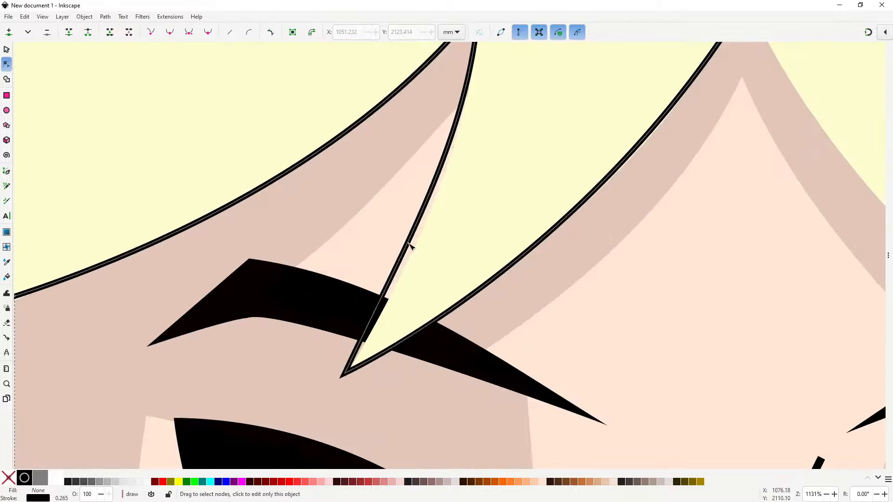
{"action": "left_click", "coordinate": [411, 247]}
{"action": "left_click", "coordinate": [350, 368]}
{"action": "left_click_drag", "start_coordinate": [406, 249], "coordinate": [412, 246]}
{"action": "scroll", "coordinate": [520, 293], "scroll_direction": "down", "scroll_amount": 3}
Draw a curved line along the other fringe edge, from the forehead peak past the outer end of the far eyebrow
{"action": "key", "text": "b"}
{"action": "left_click", "coordinate": [353, 145]}
{"action": "mouse_move", "coordinate": [500, 289]}
{"action": "left_mouse_down"}
{"action": "mouse_move", "coordinate": [588, 315]}
{"action": "mouse_move", "coordinate": [597, 327]}
{"action": "left_mouse_up"}
{"action": "key", "text": "s"}
{"action": "left_click", "coordinate": [597, 328]}
Start the outer hair outline beside the neck and trace the front lock around its tip to the lower back corner
{"action": "scroll", "coordinate": [597, 328], "scroll_direction": "down", "scroll_amount": 2}
{"action": "scroll", "coordinate": [409, 322], "scroll_direction": "up", "scroll_amount": 1}
{"action": "key", "text": "n"}
{"action": "left_click", "coordinate": [390, 371]}
{"action": "key", "text": "b"}
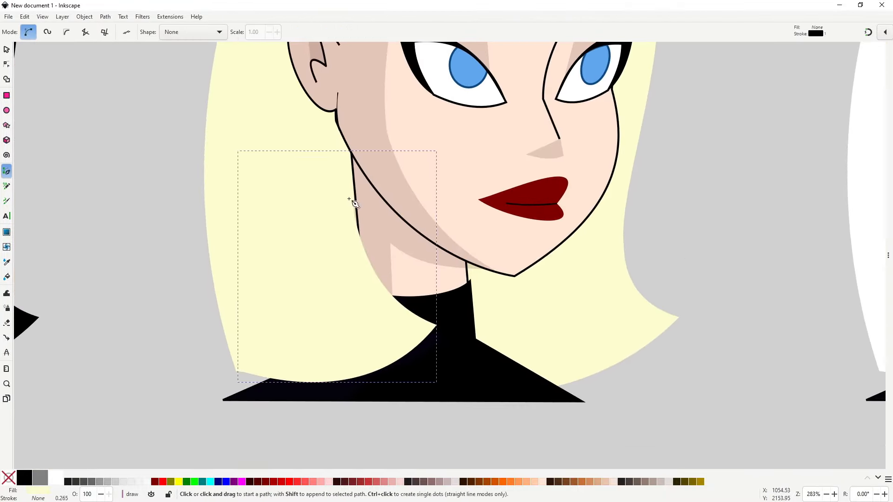
{"action": "left_click", "coordinate": [346, 195]}
{"action": "mouse_move", "coordinate": [436, 324]}
{"action": "left_mouse_down"}
{"action": "mouse_move", "coordinate": [490, 337]}
{"action": "mouse_move", "coordinate": [506, 354]}
{"action": "left_mouse_up"}
{"action": "key", "text": "Return"}
{"action": "left_click", "coordinate": [436, 324]}
{"action": "left_click_drag", "start_coordinate": [235, 371], "coordinate": [135, 347]}
{"action": "key", "text": "Return"}
{"action": "left_click", "coordinate": [235, 370]}
Continue the hair outline over the crown and down the far side, around the flicked tip to the shoulder
{"action": "scroll", "coordinate": [279, 367], "scroll_direction": "down", "scroll_amount": 3}
{"action": "scroll", "coordinate": [319, 218], "scroll_direction": "up", "scroll_amount": 2}
{"action": "left_click", "coordinate": [307, 188]}
{"action": "left_click", "coordinate": [358, 194]}
{"action": "left_click", "coordinate": [426, 183]}
{"action": "scroll", "coordinate": [474, 334], "scroll_direction": "up", "scroll_amount": 2}
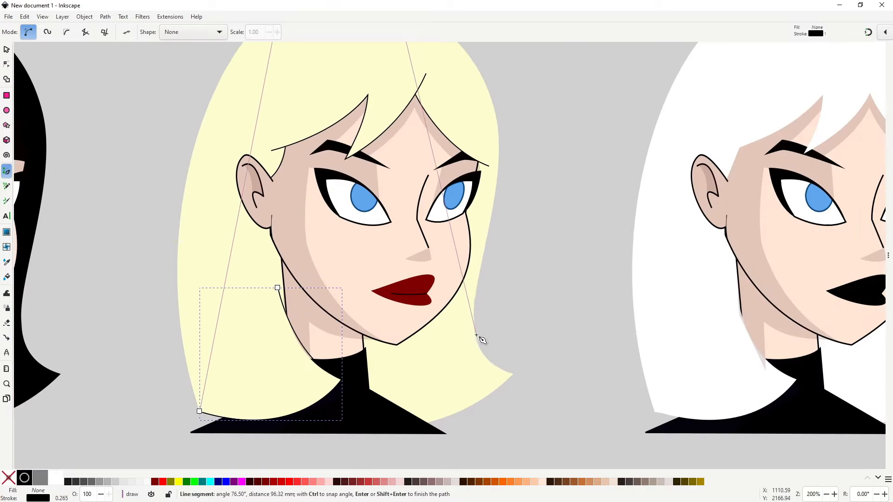
{"action": "left_click", "coordinate": [474, 334]}
{"action": "left_click", "coordinate": [512, 375]}
{"action": "left_click_drag", "start_coordinate": [428, 423], "coordinate": [370, 436]}
{"action": "key", "text": "Return"}
Bend the outline's back edge and crown segments to match the blonde hair's curves
{"action": "key", "text": "s"}
{"action": "key", "text": "n"}
{"action": "left_click_drag", "start_coordinate": [342, 251], "coordinate": [293, 237]}
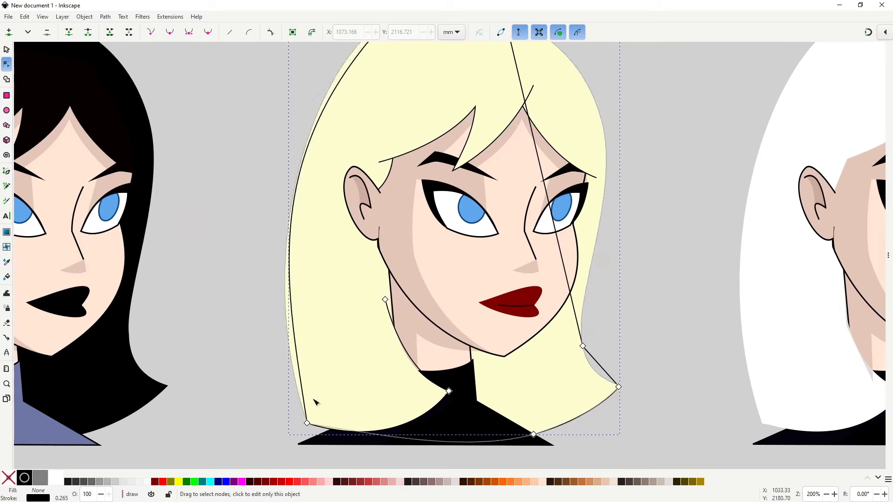
{"action": "scroll", "coordinate": [395, 412], "scroll_direction": "down", "scroll_amount": 2}
{"action": "left_click", "coordinate": [351, 419]}
{"action": "left_click_drag", "start_coordinate": [342, 354], "coordinate": [334, 361]}
{"action": "left_click_drag", "start_coordinate": [325, 287], "coordinate": [354, 282]}
{"action": "scroll", "coordinate": [417, 196], "scroll_direction": "up", "scroll_amount": 4}
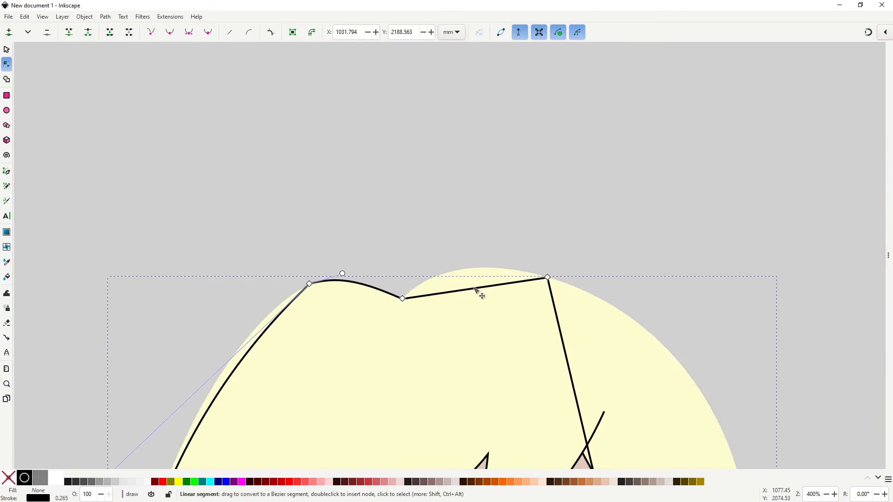
{"action": "left_click_drag", "start_coordinate": [478, 289], "coordinate": [480, 268]}
Curve the straight outline segment above the flicked hair tip to follow the blonde hair's edge
{"action": "scroll", "coordinate": [491, 296], "scroll_direction": "down", "scroll_amount": 4}
{"action": "scroll", "coordinate": [412, 332], "scroll_direction": "up", "scroll_amount": 3}
{"action": "scroll", "coordinate": [420, 192], "scroll_direction": "down", "scroll_amount": 5}
{"action": "scroll", "coordinate": [422, 271], "scroll_direction": "down", "scroll_amount": 5}
{"action": "scroll", "coordinate": [525, 343], "scroll_direction": "right", "scroll_amount": 8}
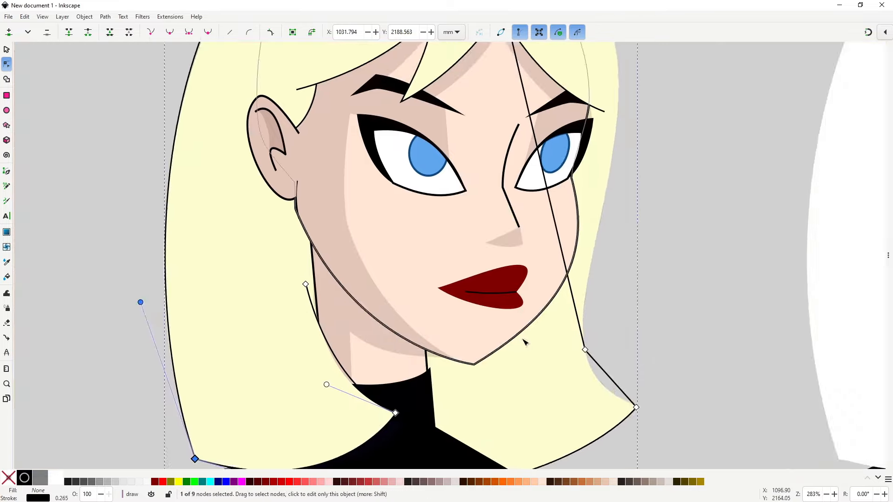
{"action": "scroll", "coordinate": [570, 357], "scroll_direction": "up", "scroll_amount": 2}
{"action": "left_click_drag", "start_coordinate": [570, 358], "coordinate": [575, 355]}
{"action": "left_click_drag", "start_coordinate": [521, 334], "coordinate": [510, 339]}
{"action": "scroll", "coordinate": [418, 297], "scroll_direction": "down", "scroll_amount": 2}
Bend the outline's long far-side segment from the crown downward so it follows the blonde hair's edge
{"action": "scroll", "coordinate": [395, 232], "scroll_direction": "up", "scroll_amount": 8}
{"action": "left_click_drag", "start_coordinate": [368, 193], "coordinate": [457, 165]}
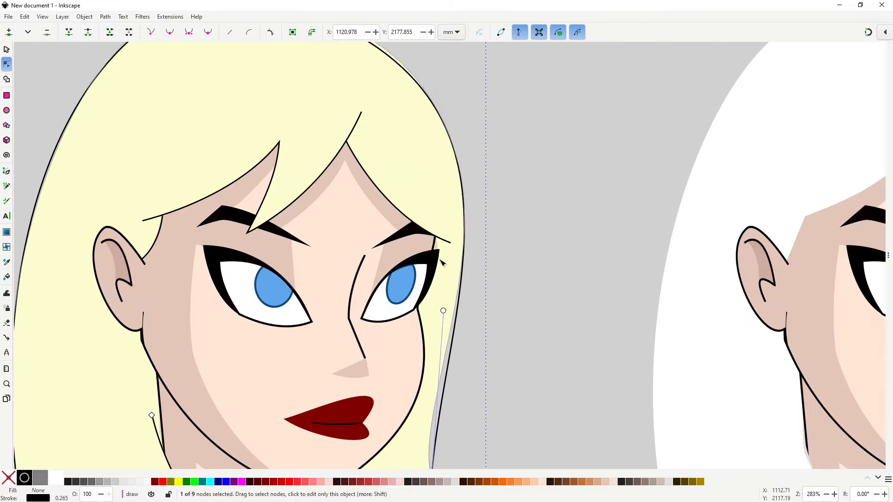
{"action": "left_click_drag", "start_coordinate": [442, 311], "coordinate": [419, 306]}
{"action": "scroll", "coordinate": [433, 309], "scroll_direction": "up", "scroll_amount": 4}
{"action": "left_click", "coordinate": [327, 107]}
{"action": "left_click_drag", "start_coordinate": [548, 203], "coordinate": [560, 185]}
{"action": "scroll", "coordinate": [447, 289], "scroll_direction": "down", "scroll_amount": 6}
{"action": "left_click_drag", "start_coordinate": [402, 284], "coordinate": [420, 321]}
{"action": "scroll", "coordinate": [456, 223], "scroll_direction": "up", "scroll_amount": 2}
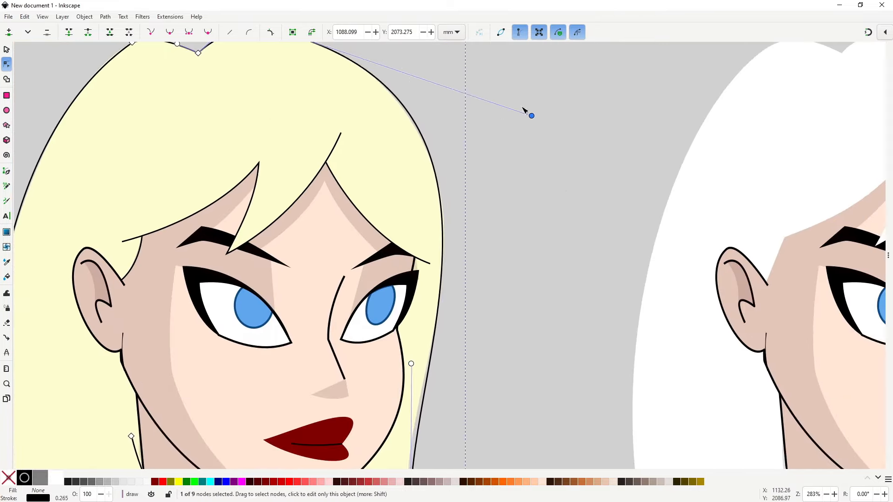
{"action": "left_click_drag", "start_coordinate": [531, 115], "coordinate": [538, 118]}
Refine the node above the flicked tip and its curve handles so the far-side hair outline flows smoothly
{"action": "scroll", "coordinate": [419, 242], "scroll_direction": "down", "scroll_amount": 10}
{"action": "left_click_drag", "start_coordinate": [412, 174], "coordinate": [412, 217]}
{"action": "left_click_drag", "start_coordinate": [412, 313], "coordinate": [410, 275]}
{"action": "left_click_drag", "start_coordinate": [417, 304], "coordinate": [409, 339]}
{"action": "scroll", "coordinate": [433, 210], "scroll_direction": "up", "scroll_amount": 6}
{"action": "left_click_drag", "start_coordinate": [504, 111], "coordinate": [519, 116]}
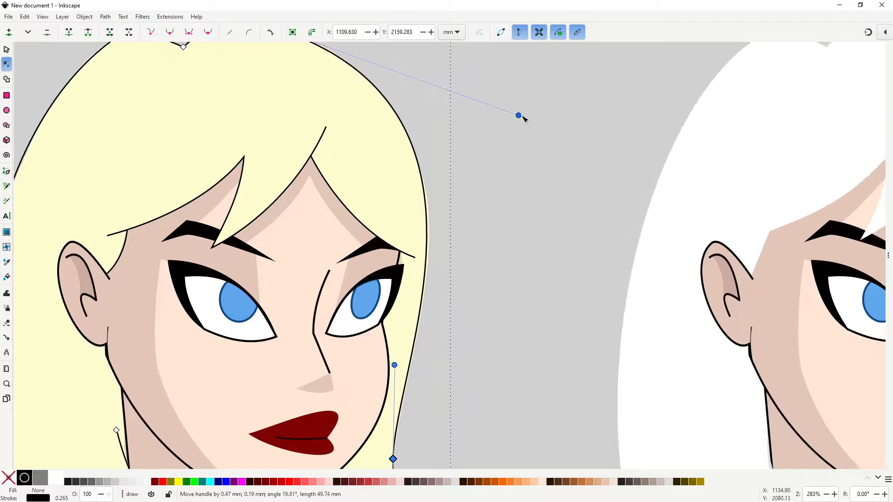
{"action": "scroll", "coordinate": [493, 153], "scroll_direction": "down", "scroll_amount": 2}
{"action": "key", "text": "s"}
{"action": "key", "text": "Escape"}
Set the stroke width of the blonde hair's four outline paths to 1.5 px
{"action": "double_click", "coordinate": [437, 281]}
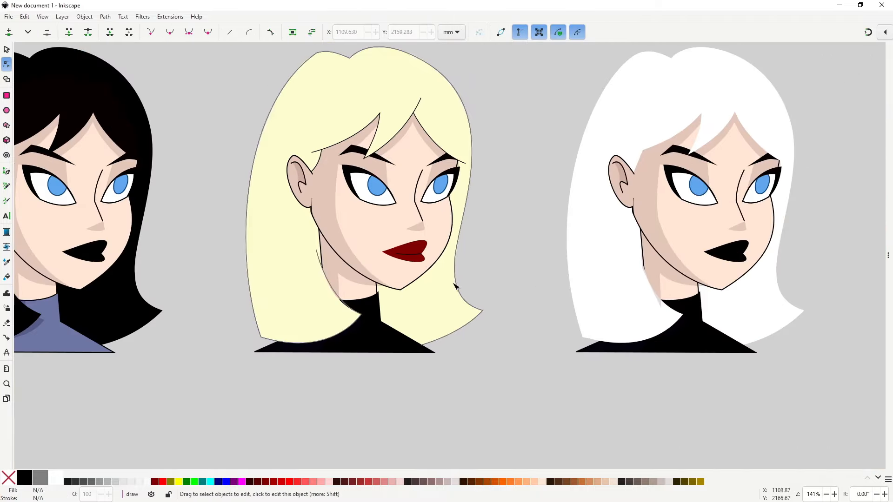
{"action": "scroll", "coordinate": [312, 166], "scroll_direction": "up", "scroll_amount": 2}
{"action": "left_click", "coordinate": [343, 127], "text": "shift"}
{"action": "left_click", "coordinate": [327, 161], "text": "shift"}
{"action": "left_click", "coordinate": [553, 115], "text": "shift"}
{"action": "scroll", "coordinate": [579, 180], "scroll_direction": "down", "scroll_amount": 1}
{"action": "scroll", "coordinate": [458, 254], "scroll_direction": "down", "scroll_amount": 2}
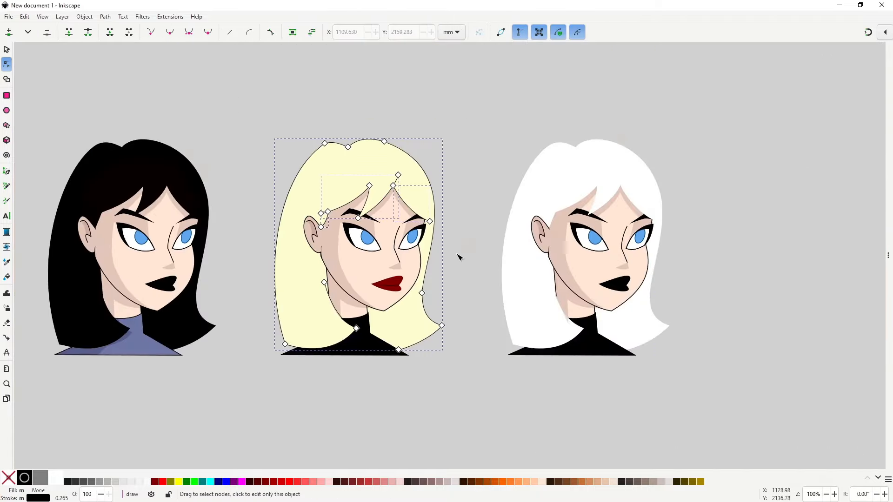
{"action": "key", "text": "ctrl+shift+f"}
{"action": "left_click", "coordinate": [850, 68]}
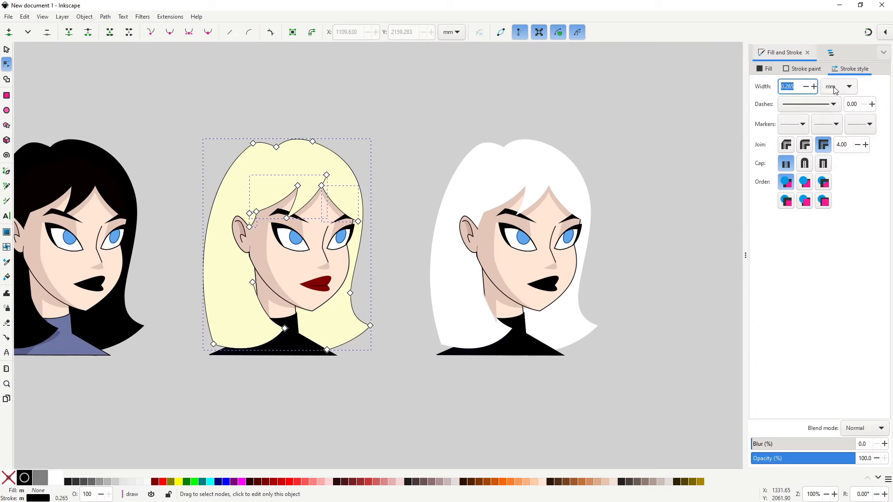
{"action": "left_click", "coordinate": [833, 107]}
{"action": "left_click_drag", "start_coordinate": [795, 87], "coordinate": [786, 87]}
{"action": "type", "text": "5"}
{"action": "key", "text": "Return"}
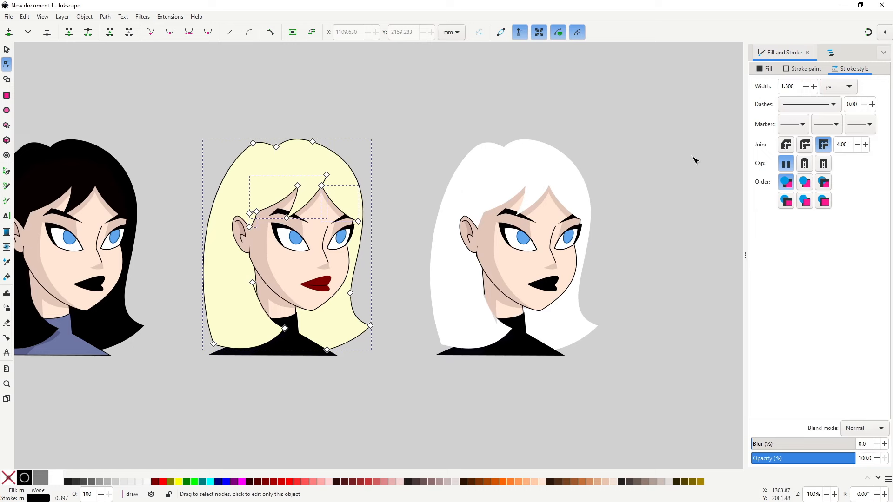
Set the hair outlines' stroke width to 2 px and their colour to hue 60, saturation 29, lightness 30, alpha 100
{"action": "left_click", "coordinate": [787, 87]}
{"action": "type", "text": "2"}
{"action": "key", "text": "Return"}
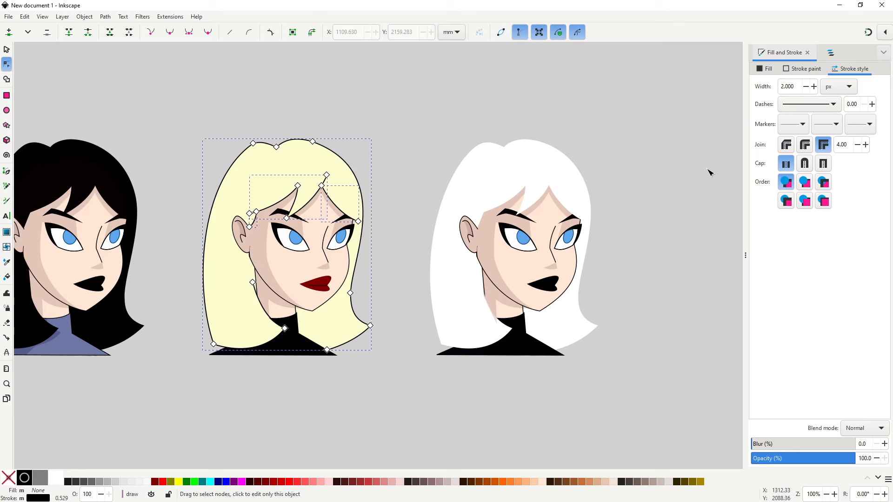
{"action": "left_click", "coordinate": [801, 70]}
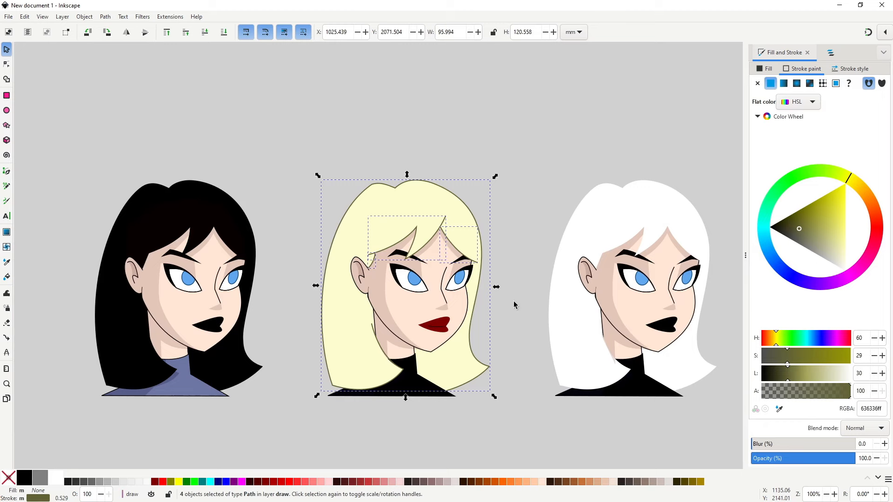
{"action": "left_click", "coordinate": [507, 325]}
Draw a curved parting line about 13 mm wide and 13 mm tall from the notch in the blonde hair's crown
{"action": "scroll", "coordinate": [406, 227], "scroll_direction": "up", "scroll_amount": 2}
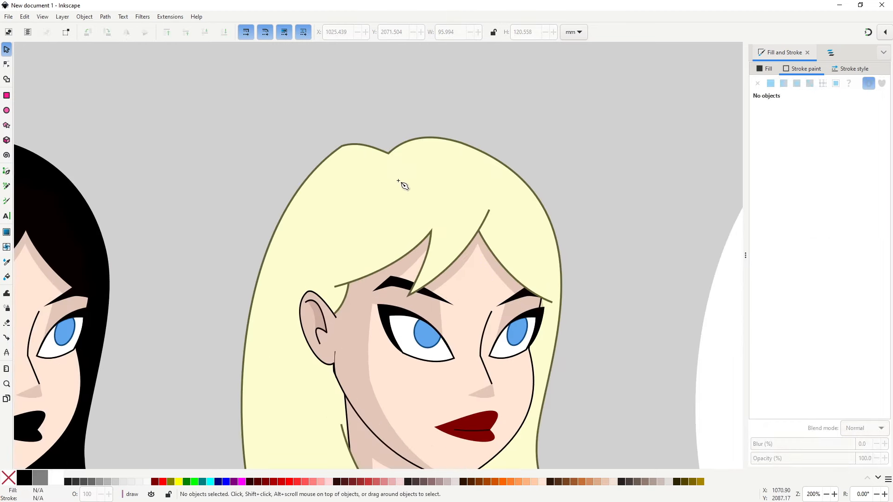
{"action": "key", "text": "b"}
{"action": "left_click", "coordinate": [387, 154]}
{"action": "left_click_drag", "start_coordinate": [431, 198], "coordinate": [448, 225]}
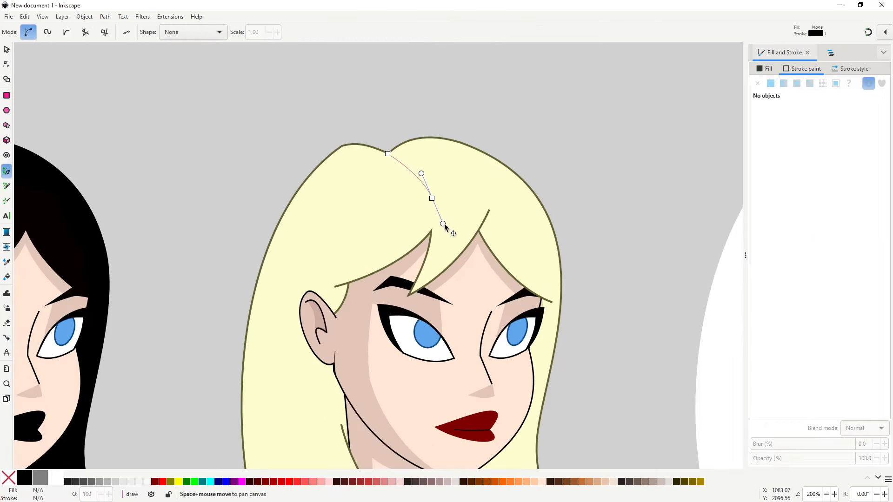
Copy the blonde hair outline's stroke style onto the new parting line
{"action": "key", "text": "n"}
{"action": "left_click", "coordinate": [451, 145]}
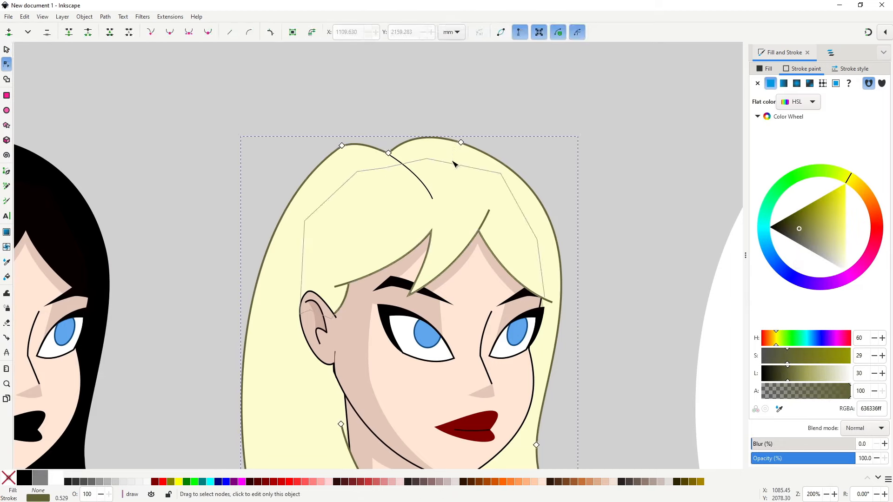
{"action": "key", "text": "s"}
{"action": "key", "text": "ctrl+c"}
{"action": "key", "text": "n"}
{"action": "left_click", "coordinate": [426, 187]}
{"action": "key", "text": "s"}
{"action": "key", "text": "ctrl+shift+v"}
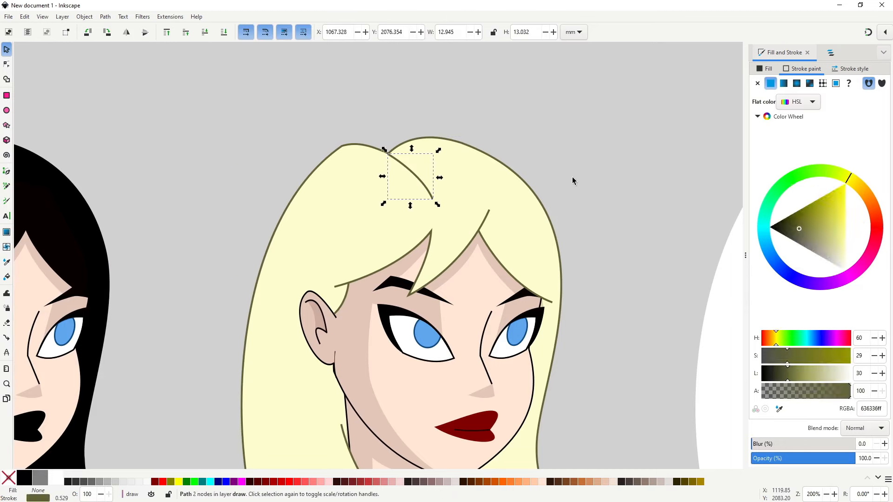
Move the parting line's upper node onto the crown notch and shift its lower end node slightly outward
{"action": "key", "text": "Escape"}
{"action": "scroll", "coordinate": [395, 161], "scroll_direction": "up", "scroll_amount": 2}
{"action": "key", "text": "n"}
{"action": "left_click", "coordinate": [381, 146]}
{"action": "left_click_drag", "start_coordinate": [380, 146], "coordinate": [380, 144]}
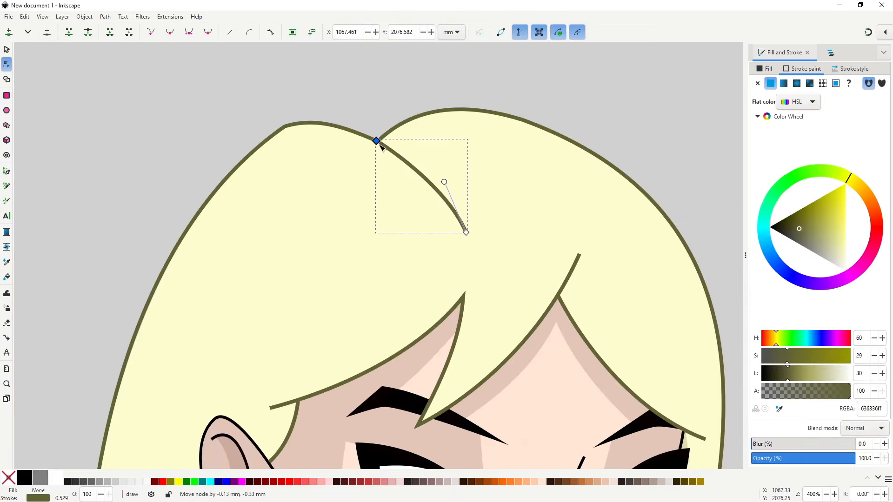
{"action": "mouse_move", "coordinate": [471, 237]}
{"action": "left_mouse_down"}
{"action": "mouse_move", "coordinate": [487, 239]}
{"action": "mouse_move", "coordinate": [478, 236]}
{"action": "left_mouse_up"}
{"action": "key", "text": "s"}
{"action": "key", "text": "Escape"}
{"action": "scroll", "coordinate": [575, 224], "scroll_direction": "down", "scroll_amount": 3}
{"action": "scroll", "coordinate": [576, 236], "scroll_direction": "down", "scroll_amount": 1}
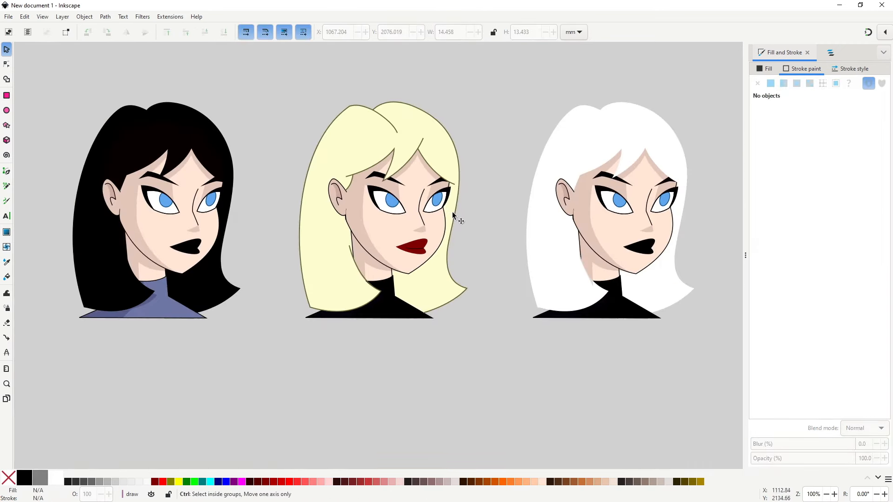
Draw a closed shadow shape over the blonde hair's ear side, from the crown peak down to the lower outer edge
{"action": "scroll", "coordinate": [457, 252], "scroll_direction": "up", "scroll_amount": 1}
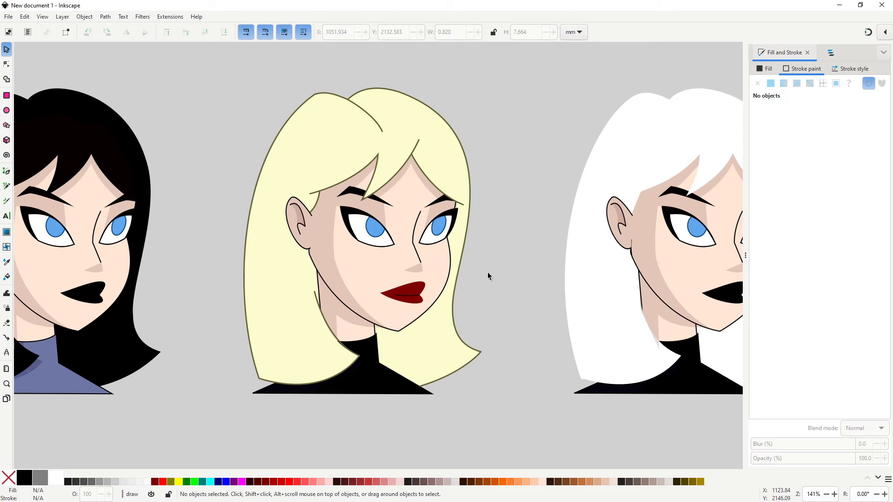
{"action": "key", "text": "b"}
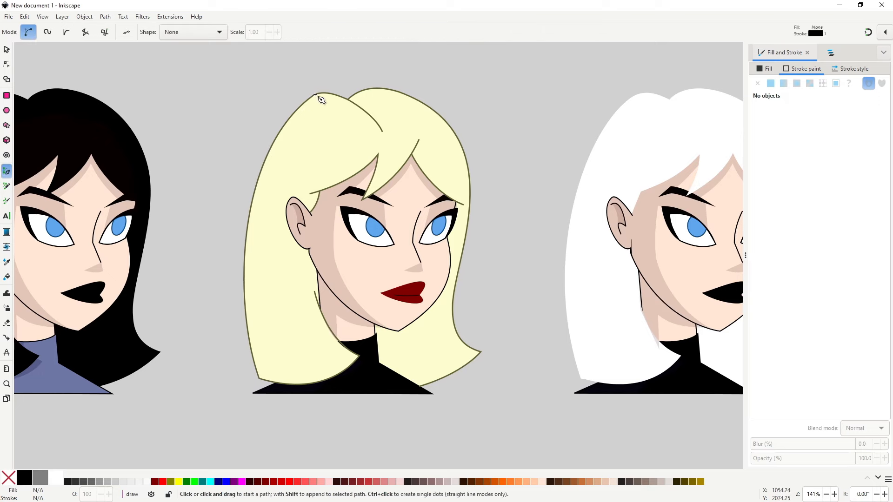
{"action": "left_click", "coordinate": [315, 95]}
{"action": "left_click", "coordinate": [345, 120]}
{"action": "left_click_drag", "start_coordinate": [266, 306], "coordinate": [309, 276]}
{"action": "left_click", "coordinate": [292, 330]}
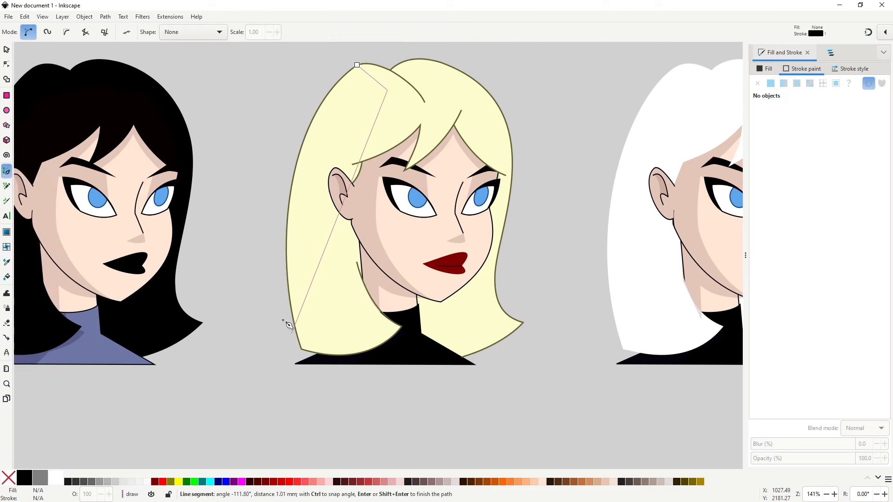
{"action": "left_click", "coordinate": [241, 239]}
{"action": "left_click", "coordinate": [259, 99]}
{"action": "left_click_drag", "start_coordinate": [318, 57], "coordinate": [330, 58]}
{"action": "left_click", "coordinate": [356, 65]}
Bend the shadow shape's inner edge into a long curve following the hair and refine its lower end node
{"action": "key", "text": "n"}
{"action": "left_click_drag", "start_coordinate": [352, 178], "coordinate": [298, 309]}
{"action": "left_click", "coordinate": [291, 333]}
{"action": "left_click_drag", "start_coordinate": [305, 247], "coordinate": [294, 271]}
{"action": "left_click_drag", "start_coordinate": [280, 153], "coordinate": [291, 147]}
{"action": "left_click_drag", "start_coordinate": [291, 333], "coordinate": [291, 338]}
{"action": "key", "text": "s"}
Intersect the ear-side shadow shape with the blonde back hair shape brought to the front, cropping it to the hair
{"action": "left_click_drag", "start_coordinate": [373, 131], "coordinate": [341, 162]}
{"action": "left_click", "coordinate": [342, 162]}
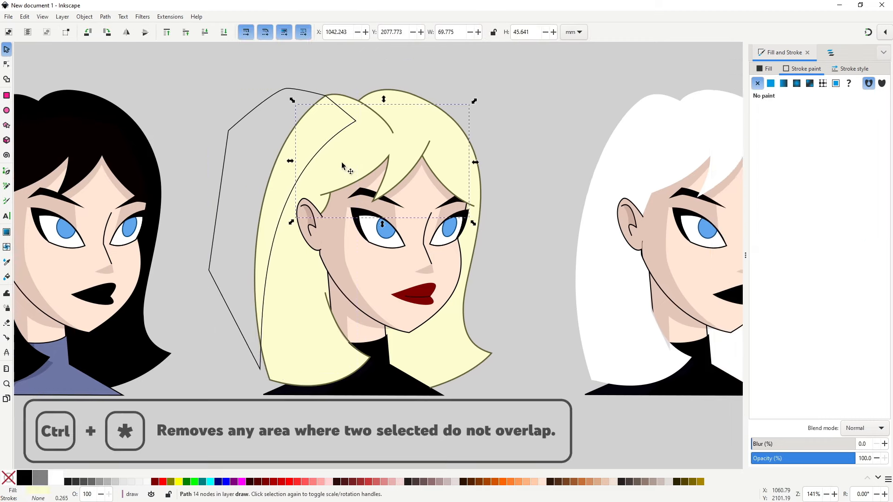
{"action": "left_click", "coordinate": [283, 327]}
{"action": "key", "text": "Home"}
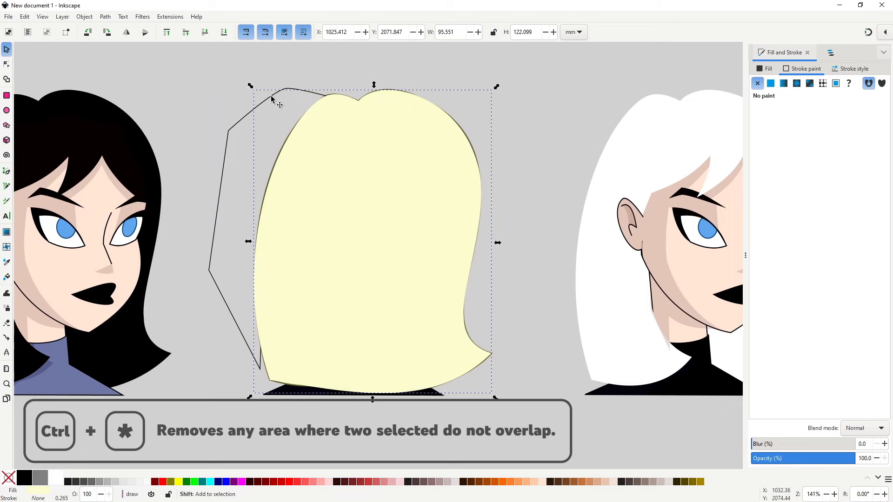
{"action": "left_click", "coordinate": [272, 98], "text": "shift"}
{"action": "key", "text": "ctrl+asterisk"}
Give the cropped ear-side hair shadow the face shadow's style and lower its fill alpha to 8
{"action": "double_click", "coordinate": [338, 230]}
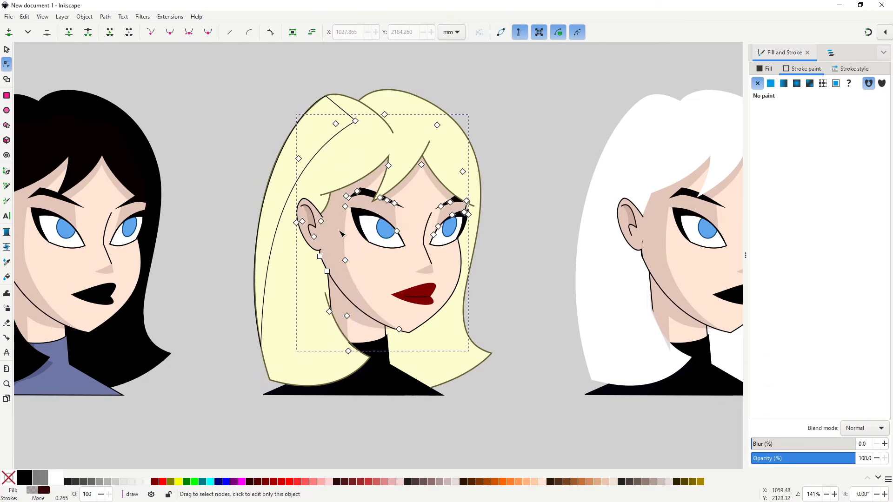
{"action": "key", "text": "s"}
{"action": "key", "text": "ctrl+c"}
{"action": "left_click", "coordinate": [334, 138]}
{"action": "key", "text": "ctrl+shift+v"}
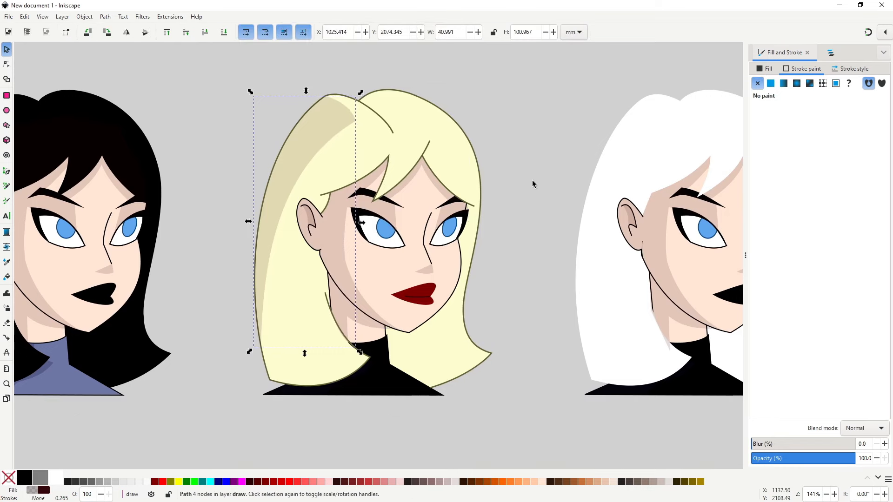
{"action": "left_click", "coordinate": [765, 68]}
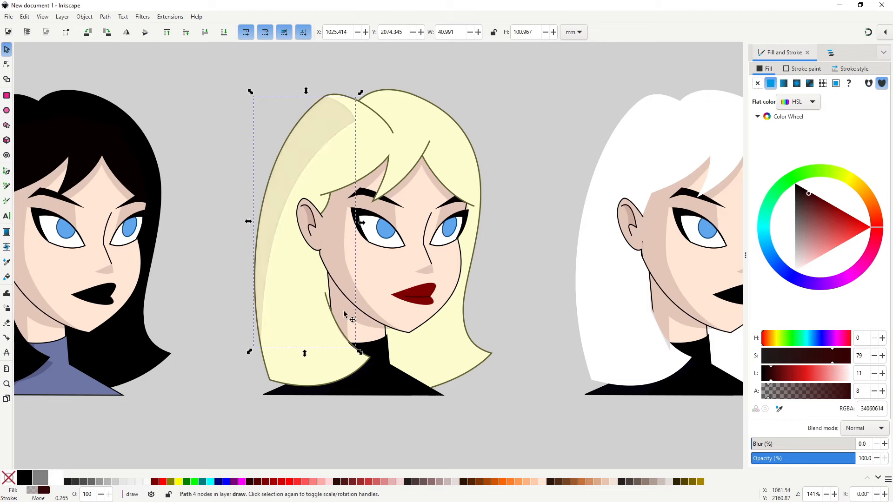
Draw a closed shadow shape about 17 by 25 mm beside the parting line, with its inner edge following the parting
{"action": "scroll", "coordinate": [400, 89], "scroll_direction": "up", "scroll_amount": 2}
{"action": "key", "text": "b"}
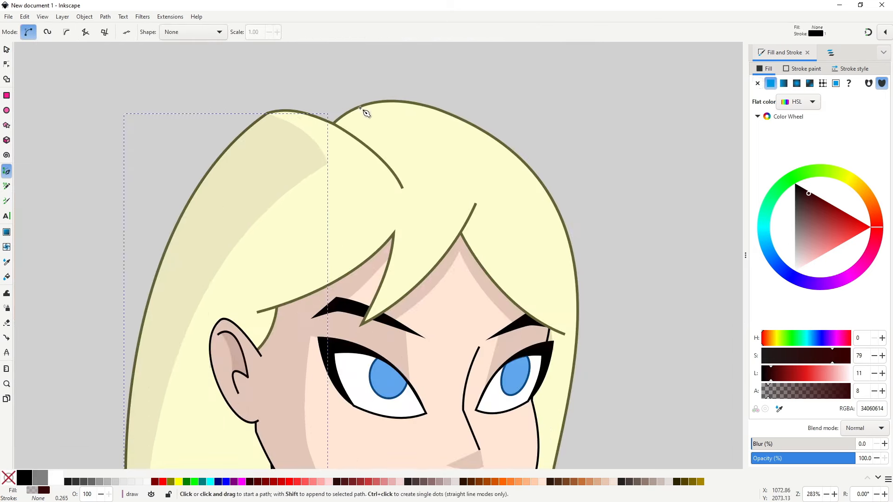
{"action": "left_click", "coordinate": [360, 107]}
{"action": "left_click_drag", "start_coordinate": [415, 174], "coordinate": [420, 200]}
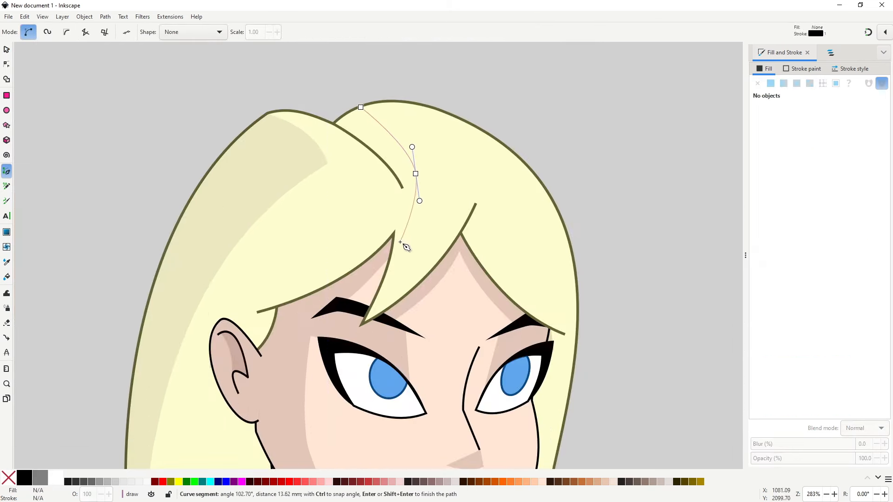
{"action": "left_click", "coordinate": [335, 122]}
{"action": "left_click", "coordinate": [361, 107]}
{"action": "key", "text": "n"}
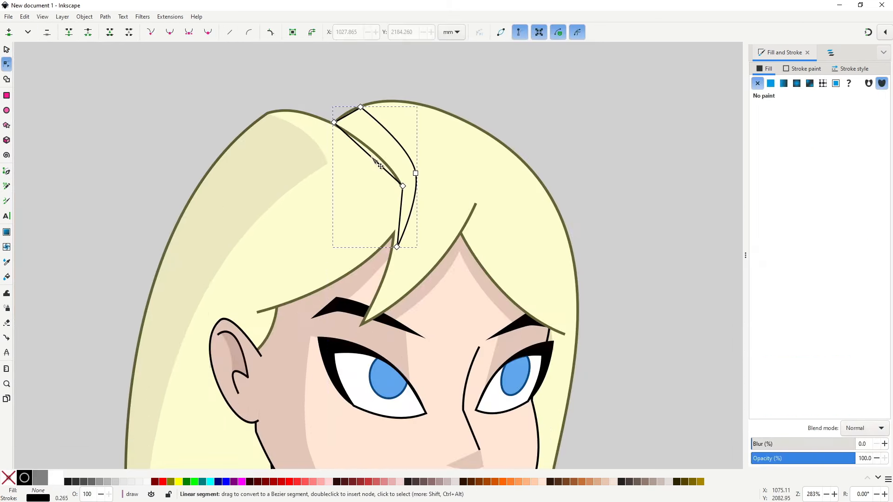
{"action": "left_click_drag", "start_coordinate": [397, 247], "coordinate": [403, 229]}
{"action": "key", "text": "s"}
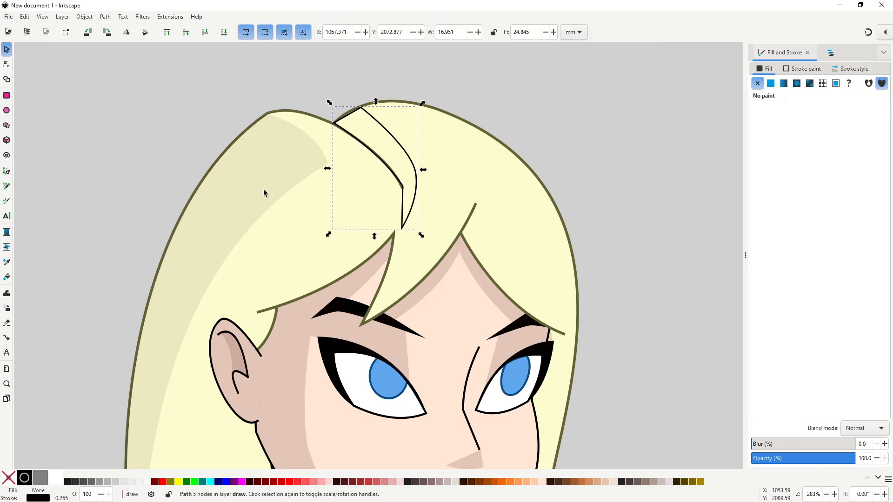
Apply the ear-side hair shadow's translucent style to the shape beside the parting
{"action": "left_click", "coordinate": [263, 190]}
{"action": "left_click", "coordinate": [407, 155]}
{"action": "key", "text": "Escape"}
{"action": "scroll", "coordinate": [568, 203], "scroll_direction": "down", "scroll_amount": 3}
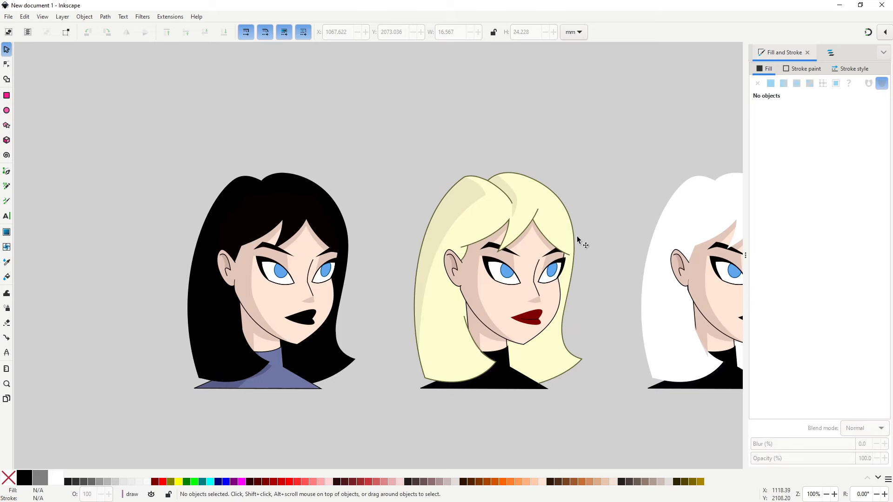
Draw a triangular shadow about 4 by 13 mm beside the fringe's split line, using the hair shadow style
{"action": "scroll", "coordinate": [537, 219], "scroll_direction": "up", "scroll_amount": 4}
{"action": "key", "text": "b"}
{"action": "left_click", "coordinate": [515, 221]}
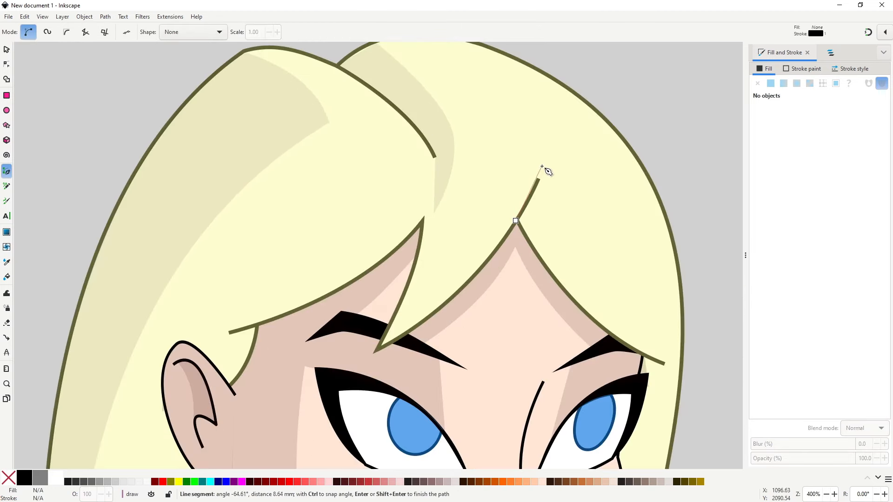
{"action": "left_click", "coordinate": [541, 173]}
{"action": "left_click", "coordinate": [545, 262]}
{"action": "left_click", "coordinate": [516, 220]}
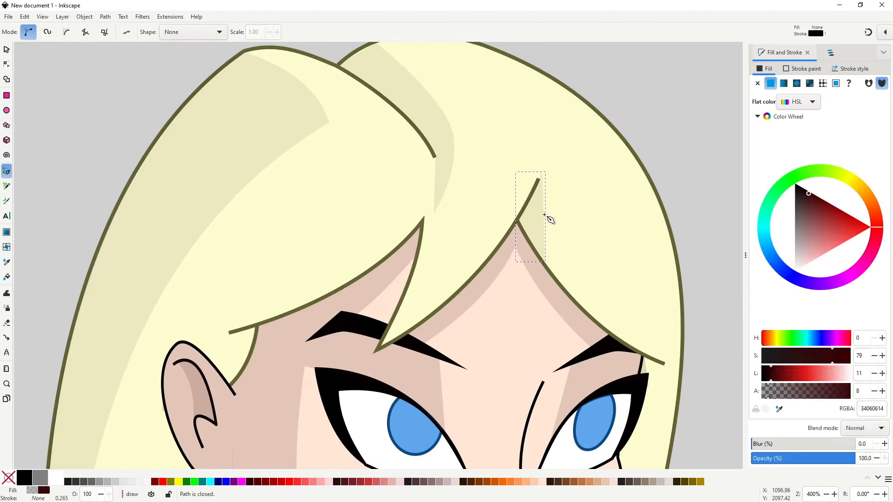
{"action": "key", "text": "s"}
{"action": "scroll", "coordinate": [544, 224], "scroll_direction": "down", "scroll_amount": 2}
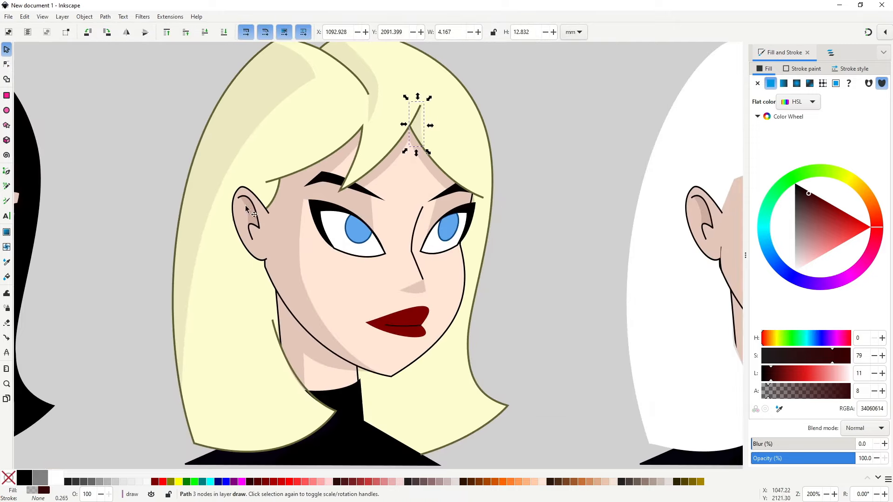
Draw a small triangular shadow under the fringe's end near the ear, using the hair shadow style
{"action": "scroll", "coordinate": [234, 187], "scroll_direction": "up", "scroll_amount": 2}
{"action": "key", "text": "b"}
{"action": "left_click", "coordinate": [259, 186]}
{"action": "left_click", "coordinate": [315, 202]}
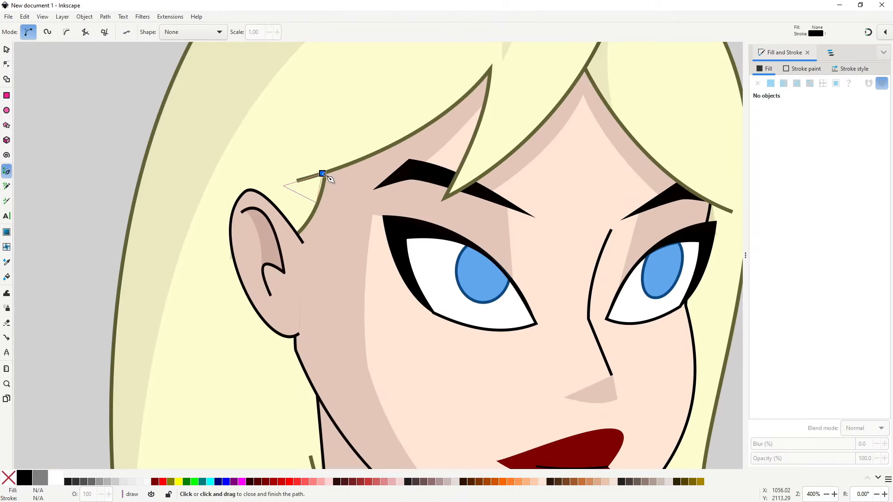
{"action": "left_click", "coordinate": [322, 173]}
{"action": "key", "text": "n"}
{"action": "scroll", "coordinate": [351, 292], "scroll_direction": "down", "scroll_amount": 1}
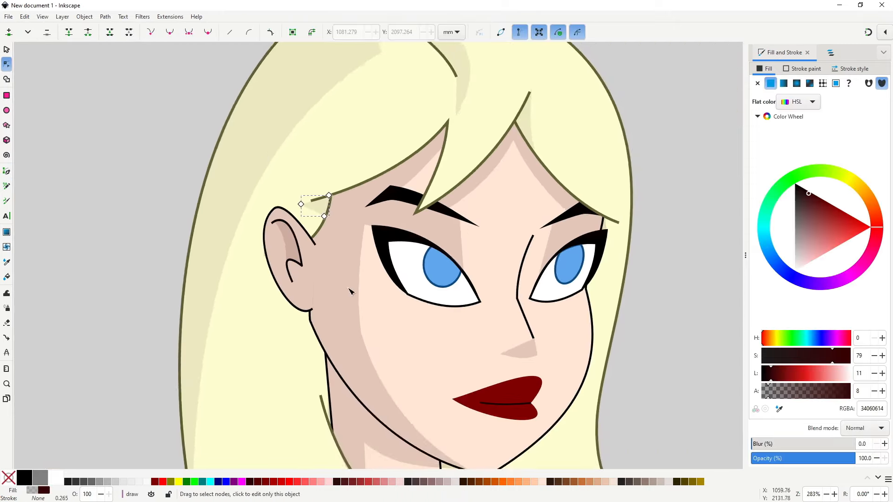
{"action": "scroll", "coordinate": [598, 225], "scroll_direction": "down", "scroll_amount": 1}
{"action": "key", "text": "s"}
{"action": "key", "text": "Escape"}
Draw a small triangular shadow under the fringe's far-side end beside the eye, using the hair shadow style
{"action": "scroll", "coordinate": [628, 195], "scroll_direction": "up", "scroll_amount": 4}
{"action": "key", "text": "b"}
{"action": "left_click", "coordinate": [477, 188]}
{"action": "left_click", "coordinate": [534, 212]}
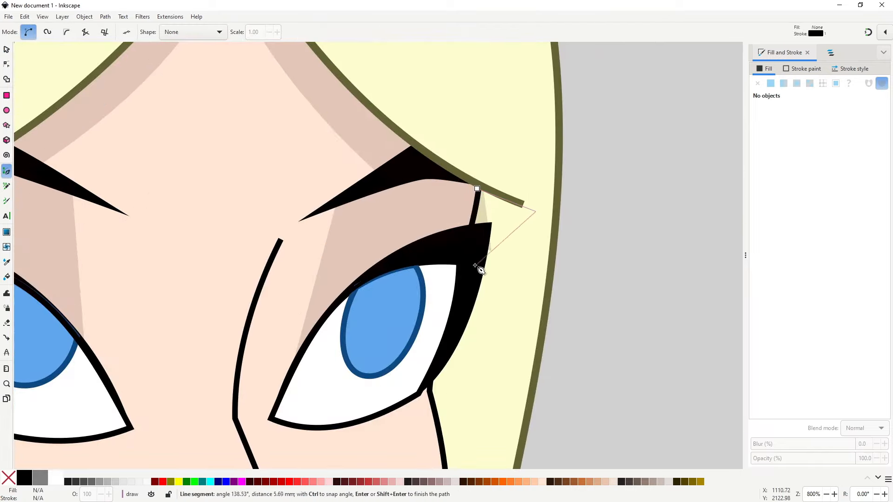
{"action": "left_click", "coordinate": [462, 271]}
{"action": "left_click", "coordinate": [476, 189]}
{"action": "key", "text": "n"}
{"action": "left_click", "coordinate": [582, 250]}
{"action": "scroll", "coordinate": [586, 272], "scroll_direction": "down", "scroll_amount": 5}
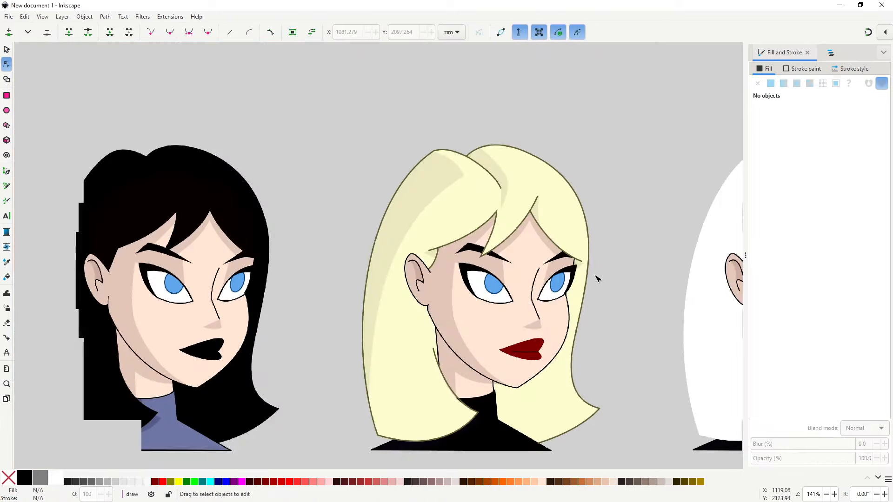
Draw a closed shadow shape over the blonde's far-side lower hair below the chin and give it the hair shadow style
{"action": "left_click_drag", "start_coordinate": [572, 352], "coordinate": [420, 225]}
{"action": "key", "text": "b"}
{"action": "left_click", "coordinate": [364, 242]}
{"action": "left_click_drag", "start_coordinate": [417, 313], "coordinate": [470, 338]}
{"action": "left_click", "coordinate": [364, 243]}
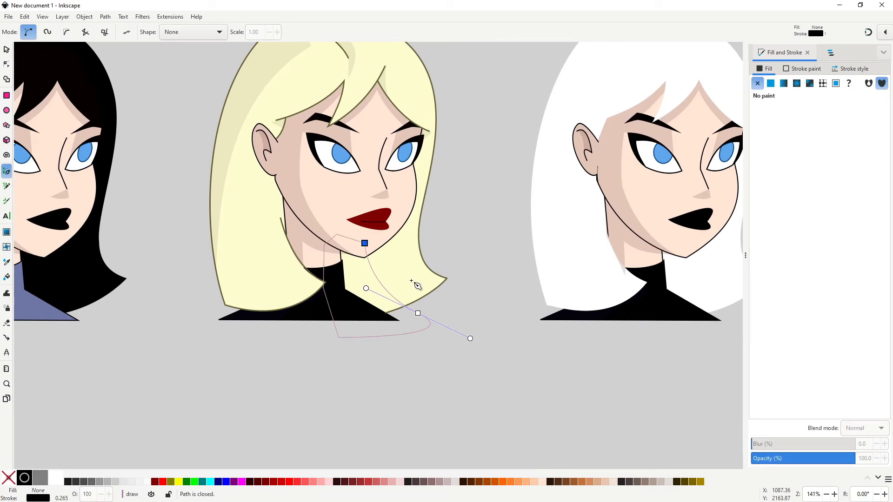
{"action": "key", "text": "ctrl+shift+v"}
Intersect the lower shadow with a duplicate of the blonde back hair and stack it just above the back hair
{"action": "key", "text": "s"}
{"action": "left_click", "coordinate": [421, 279]}
{"action": "key", "text": "ctrl+d"}
{"action": "left_click", "coordinate": [418, 325], "text": "shift"}
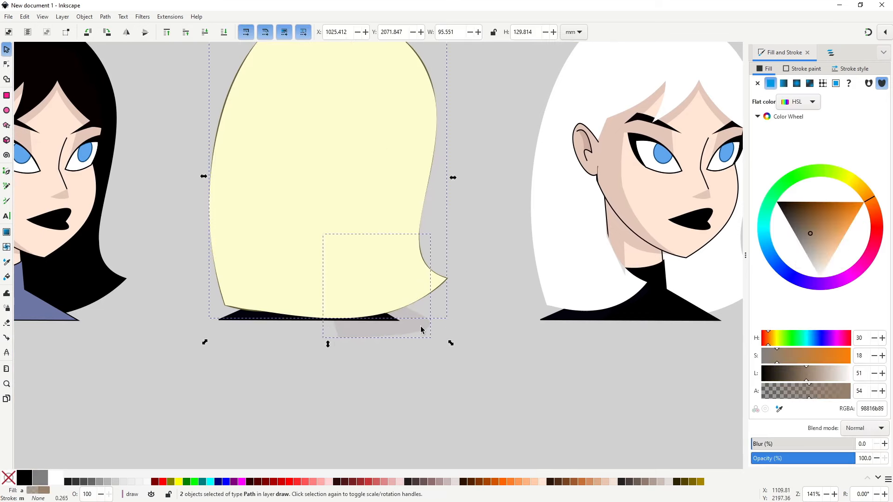
{"action": "key", "text": "ctrl+asterisk"}
{"action": "key", "text": "End"}
{"action": "key", "text": "Page_Up"}
Copy the face shadow's darker style with fill alpha 13 onto the far-side lower hair shadow
{"action": "double_click", "coordinate": [286, 176]}
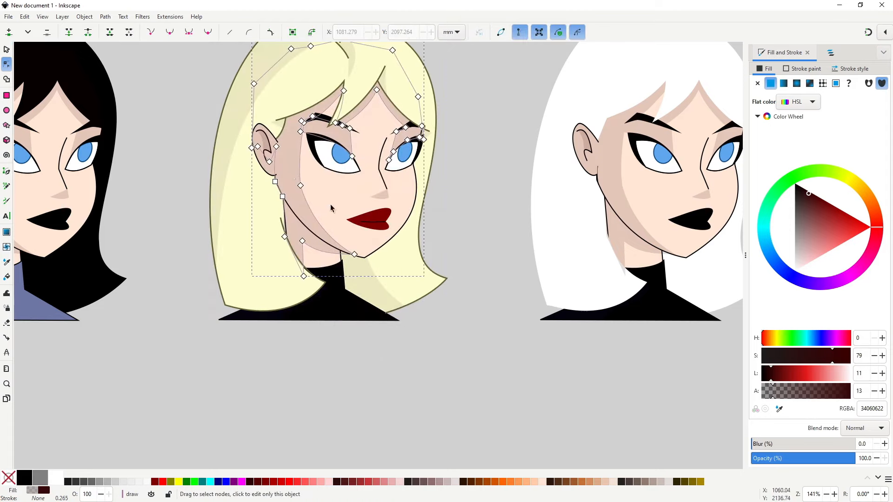
{"action": "key", "text": "s"}
{"action": "left_click", "coordinate": [387, 291]}
{"action": "key", "text": "ctrl+d"}
{"action": "left_click", "coordinate": [466, 347]}
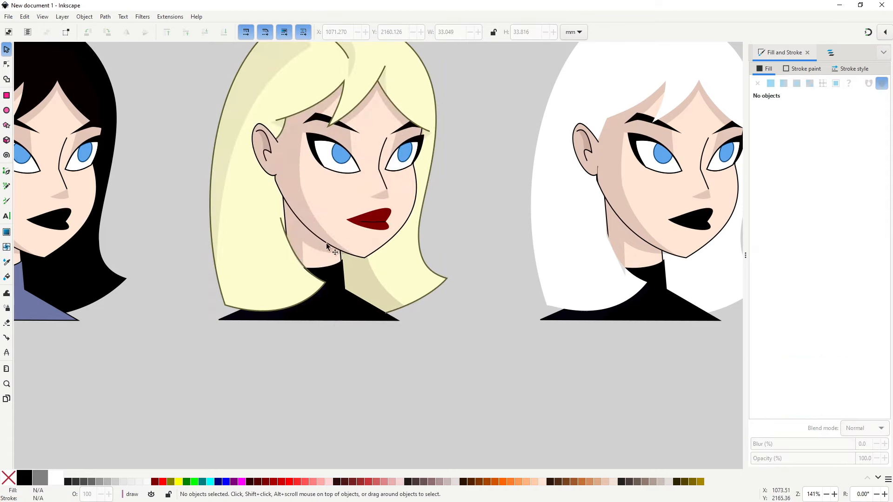
Draw a closed curved shadow around the blonde's ear, apply the fill with alpha 13, and lower it behind the ear
{"action": "scroll", "coordinate": [256, 127], "scroll_direction": "up", "scroll_amount": 3}
{"action": "key", "text": "b"}
{"action": "left_click_drag", "start_coordinate": [247, 139], "coordinate": [237, 177]}
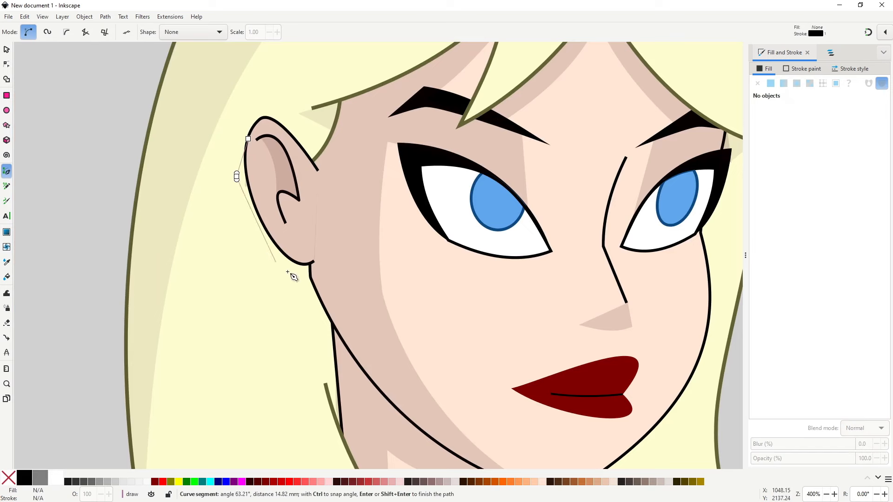
{"action": "left_click_drag", "start_coordinate": [299, 261], "coordinate": [365, 266]}
{"action": "key", "text": "Page_Down"}
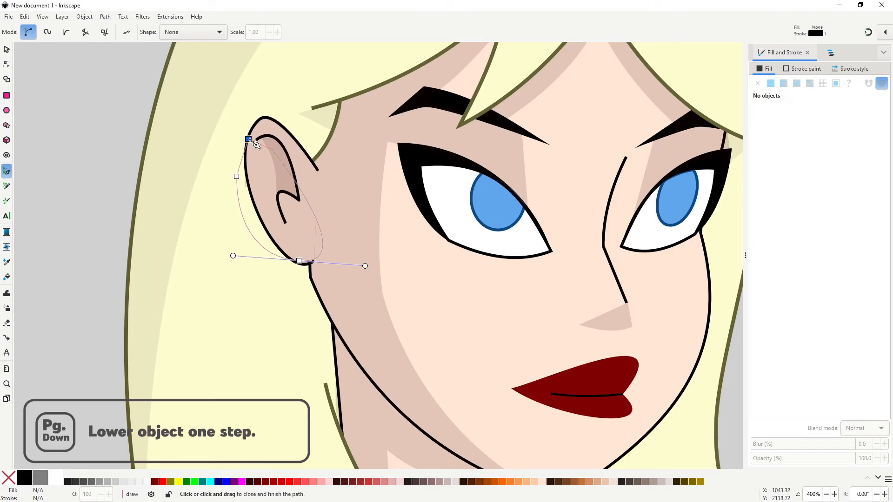
{"action": "left_click", "coordinate": [256, 144]}
Move the upper and lower nodes of the blonde's ear shadow slightly outward so it extends further around the ear
{"action": "key", "text": "n"}
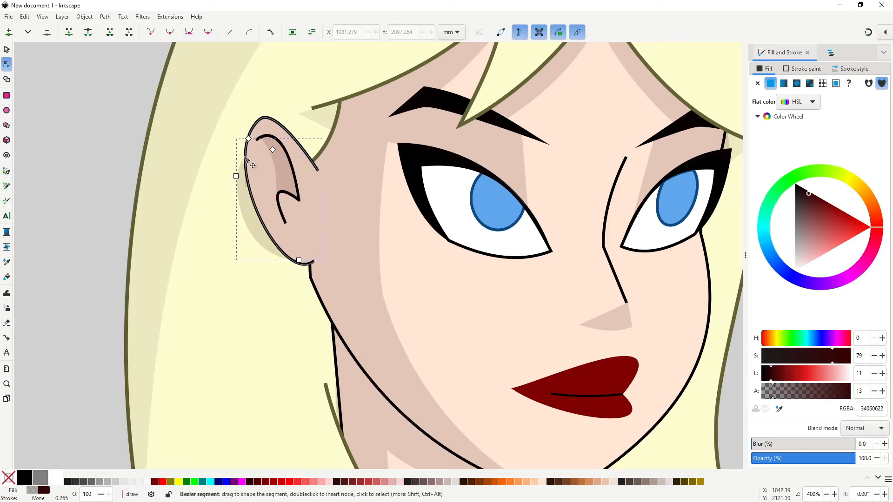
{"action": "mouse_move", "coordinate": [248, 138]}
{"action": "left_mouse_down"}
{"action": "mouse_move", "coordinate": [248, 124]}
{"action": "mouse_move", "coordinate": [242, 137]}
{"action": "left_mouse_up"}
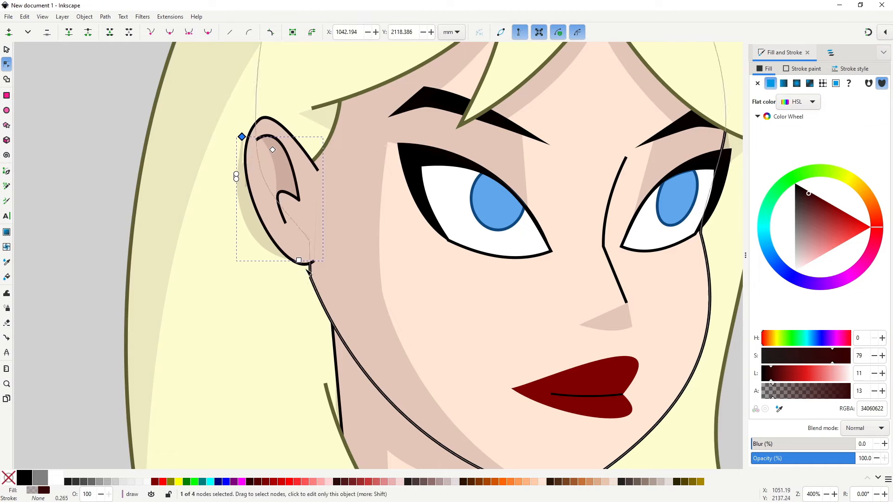
{"action": "left_click_drag", "start_coordinate": [299, 260], "coordinate": [307, 265]}
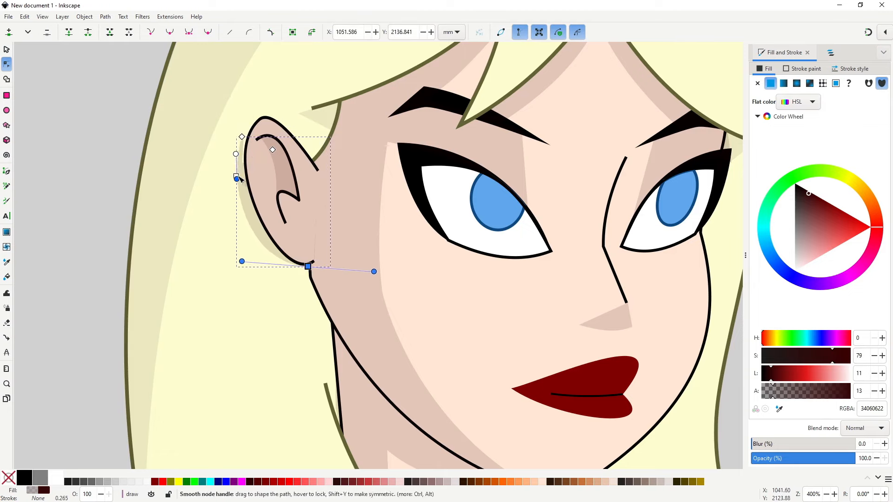
{"action": "left_click_drag", "start_coordinate": [242, 136], "coordinate": [243, 133]}
{"action": "key", "text": "s"}
{"action": "scroll", "coordinate": [94, 195], "scroll_direction": "down", "scroll_amount": 2}
{"action": "left_click", "coordinate": [95, 198]}
Shift the ear shadow's lower node down to just below the earlobe and adjust its outer curve handle
{"action": "scroll", "coordinate": [134, 212], "scroll_direction": "up", "scroll_amount": 2}
{"action": "double_click", "coordinate": [208, 219]}
{"action": "scroll", "coordinate": [250, 214], "scroll_direction": "up", "scroll_amount": 2}
{"action": "left_click_drag", "start_coordinate": [274, 277], "coordinate": [283, 285]}
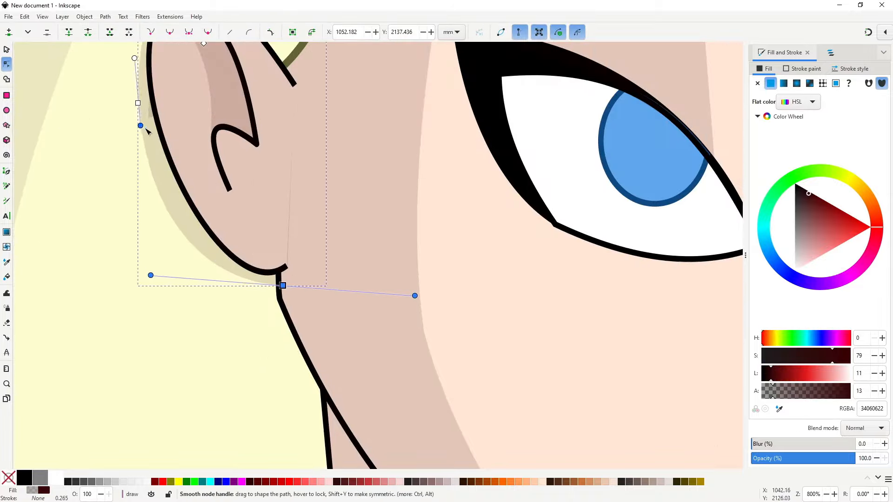
{"action": "left_click_drag", "start_coordinate": [142, 127], "coordinate": [141, 113]}
{"action": "key", "text": "s"}
{"action": "scroll", "coordinate": [271, 270], "scroll_direction": "down", "scroll_amount": 5}
{"action": "left_click", "coordinate": [442, 319]}
Refine the blonde's long ear-side hair shadow by pulling its inner crown tip slightly down and back and nudging a further node
{"action": "scroll", "coordinate": [441, 127], "scroll_direction": "up", "scroll_amount": 3}
{"action": "left_click", "coordinate": [302, 142]}
{"action": "scroll", "coordinate": [477, 190], "scroll_direction": "down", "scroll_amount": 3}
{"action": "scroll", "coordinate": [340, 164], "scroll_direction": "up", "scroll_amount": 2}
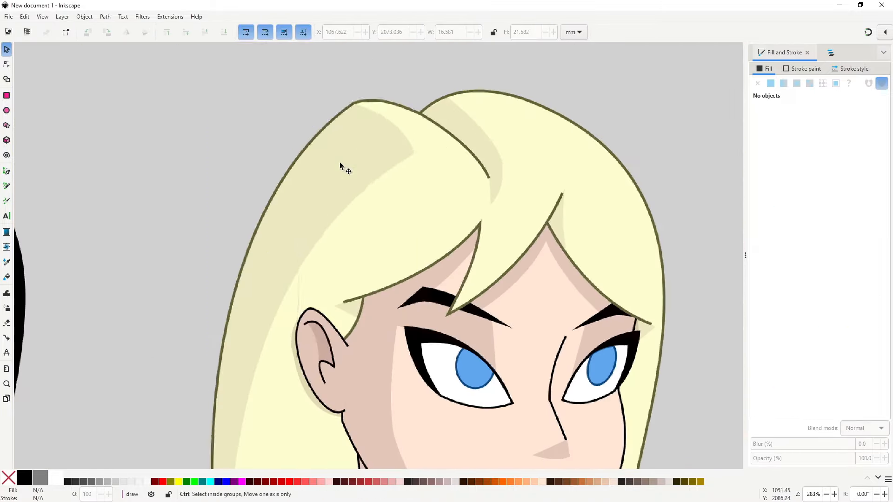
{"action": "double_click", "coordinate": [340, 164]}
{"action": "left_click_drag", "start_coordinate": [413, 151], "coordinate": [403, 164]}
{"action": "left_click", "coordinate": [426, 100]}
{"action": "scroll", "coordinate": [428, 112], "scroll_direction": "down", "scroll_amount": 4}
{"action": "scroll", "coordinate": [399, 143], "scroll_direction": "up", "scroll_amount": 1}
{"action": "left_click", "coordinate": [398, 143]}
{"action": "left_click_drag", "start_coordinate": [372, 297], "coordinate": [374, 293]}
{"action": "key", "text": "s"}
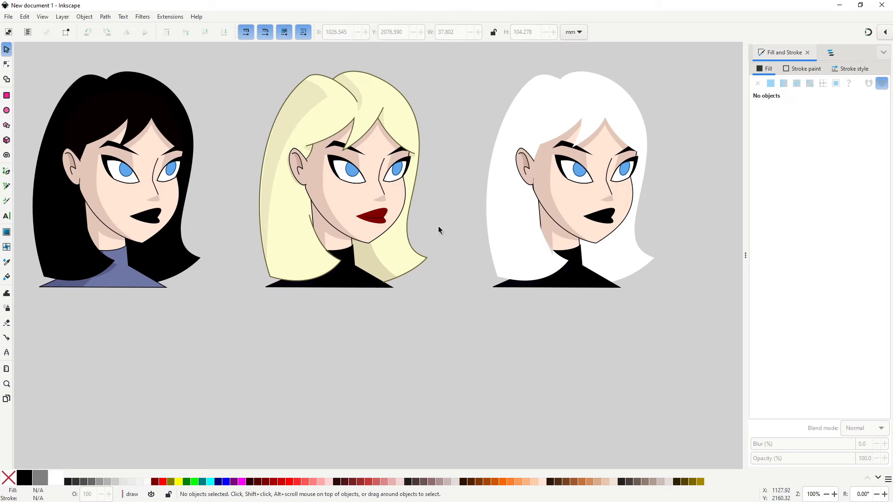
Shorten the lower end of the blonde's nose bridge line so it stops above the nose shadow
{"action": "key", "text": "n"}
{"action": "scroll", "coordinate": [378, 188], "scroll_direction": "up", "scroll_amount": 4}
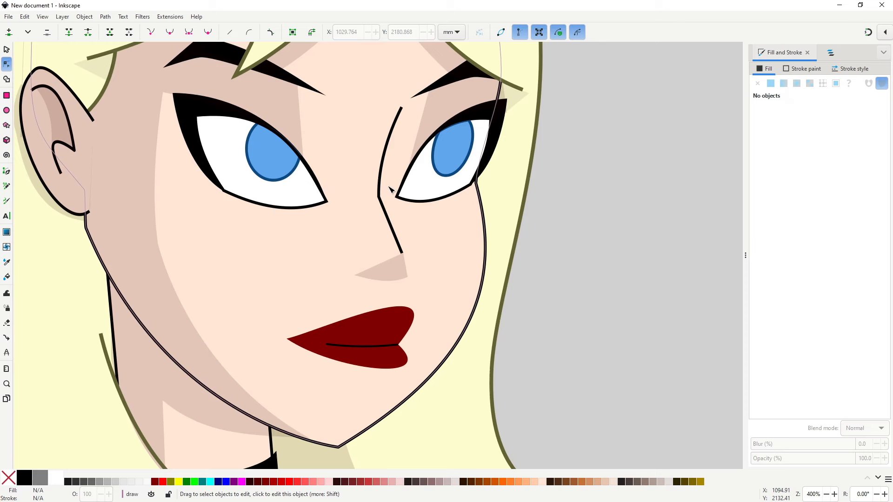
{"action": "left_click", "coordinate": [394, 235]}
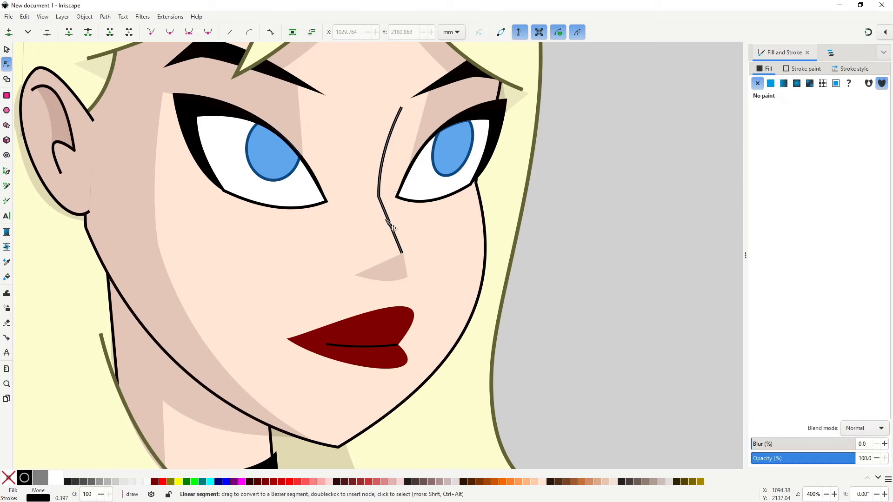
{"action": "left_click", "coordinate": [564, 305]}
{"action": "scroll", "coordinate": [564, 304], "scroll_direction": "down", "scroll_amount": 4}
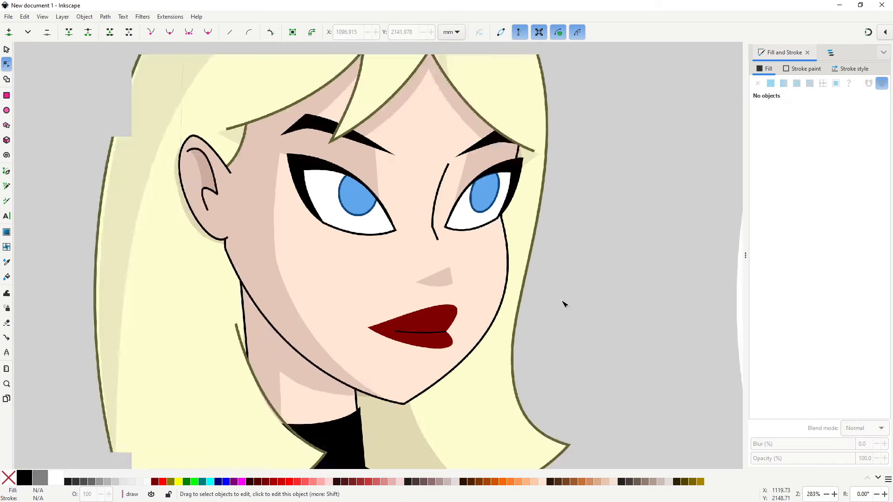
{"action": "left_click_drag", "start_coordinate": [594, 345], "coordinate": [515, 281]}
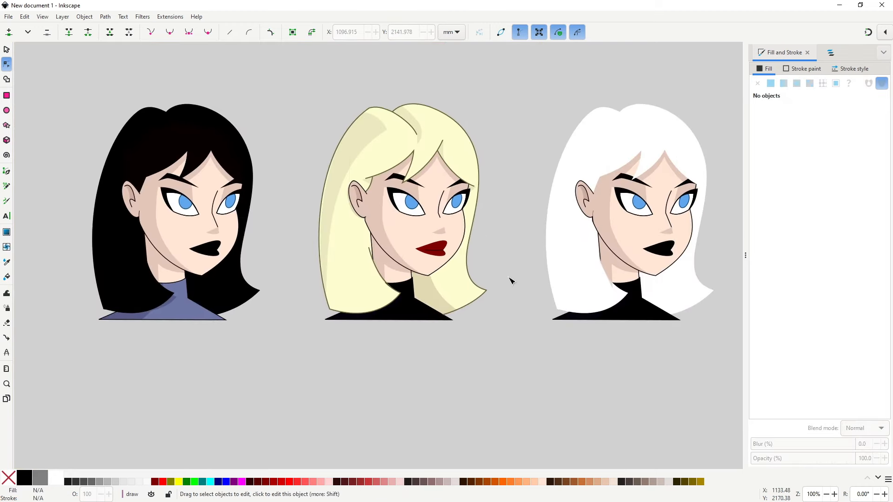
Draw a closed curved shadow beneath the blonde's lower lip, filled with the translucent shadow colour 34060622
{"action": "scroll", "coordinate": [448, 263], "scroll_direction": "up", "scroll_amount": 4}
{"action": "key", "text": "b"}
{"action": "left_click", "coordinate": [421, 231]}
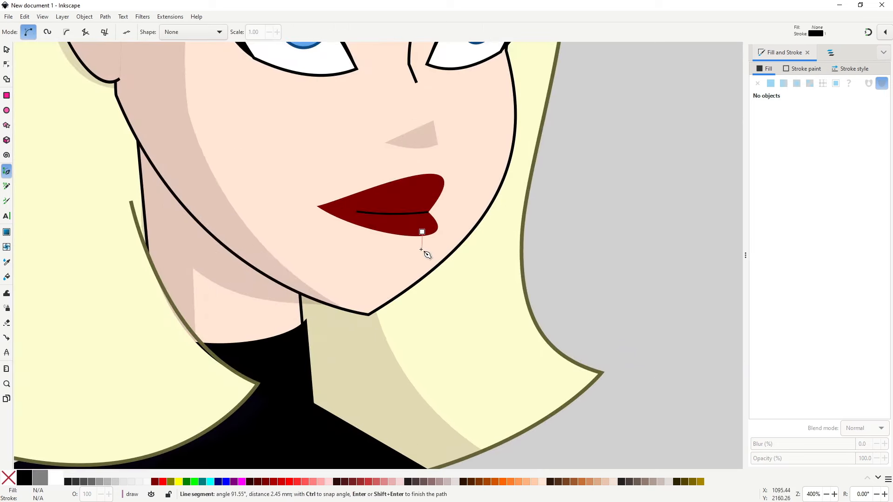
{"action": "left_click_drag", "start_coordinate": [421, 250], "coordinate": [434, 249]}
{"action": "left_click_drag", "start_coordinate": [347, 220], "coordinate": [351, 233]}
{"action": "left_click", "coordinate": [422, 231]}
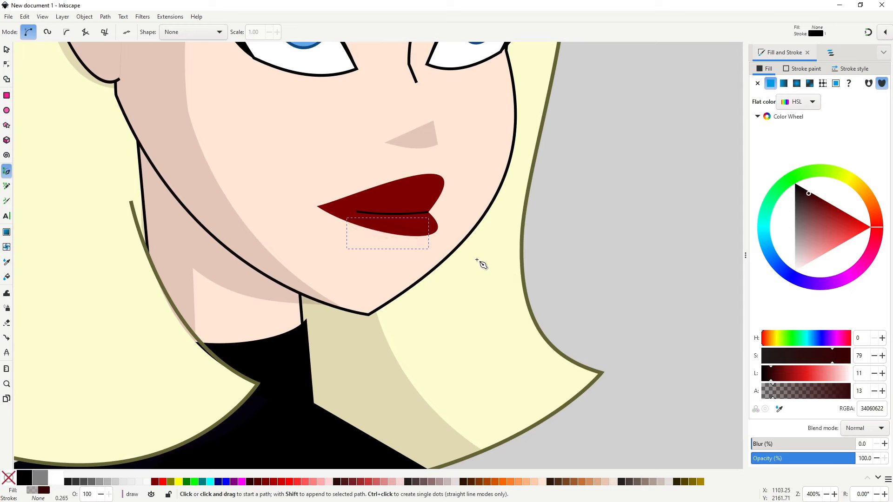
Adjust the lip shadow's nodes so it forms a thinner band that follows the lower lip's contour
{"action": "key", "text": "n"}
{"action": "left_click_drag", "start_coordinate": [346, 220], "coordinate": [339, 219]}
{"action": "left_click_drag", "start_coordinate": [421, 248], "coordinate": [429, 228]}
{"action": "key", "text": "s"}
{"action": "left_click", "coordinate": [597, 252]}
{"action": "scroll", "coordinate": [591, 286], "scroll_direction": "down", "scroll_amount": 4}
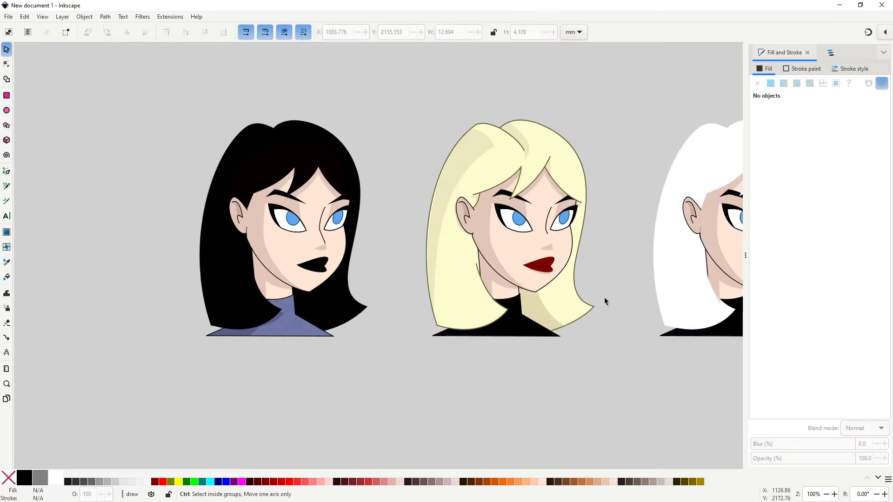
Move the white-haired head further aside and place a duplicate of the blonde head between the blonde and white-haired heads
{"action": "left_click_drag", "start_coordinate": [604, 298], "coordinate": [488, 303]}
{"action": "scroll", "coordinate": [505, 324], "scroll_direction": "down", "scroll_amount": 1}
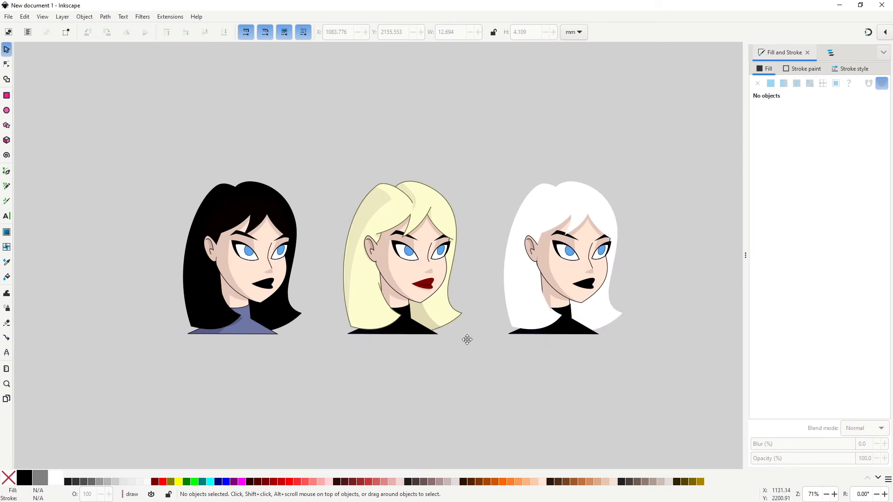
{"action": "left_click_drag", "start_coordinate": [745, 259], "coordinate": [883, 258]}
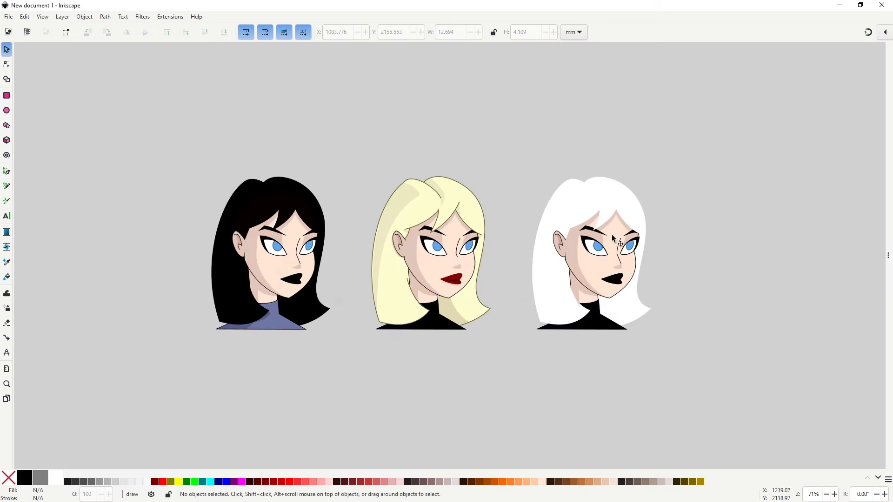
{"action": "left_click_drag", "start_coordinate": [515, 131], "coordinate": [698, 386]}
{"action": "left_click_drag", "start_coordinate": [624, 259], "coordinate": [776, 259]}
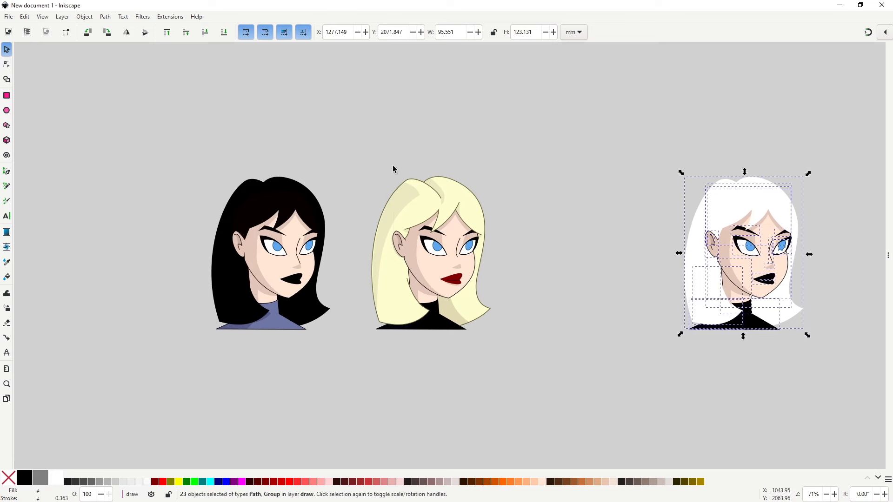
{"action": "left_click_drag", "start_coordinate": [349, 139], "coordinate": [531, 387]}
{"action": "left_click_drag", "start_coordinate": [443, 263], "coordinate": [564, 279]}
{"action": "left_click_drag", "start_coordinate": [660, 344], "coordinate": [538, 356]}
{"action": "left_click", "coordinate": [537, 311]}
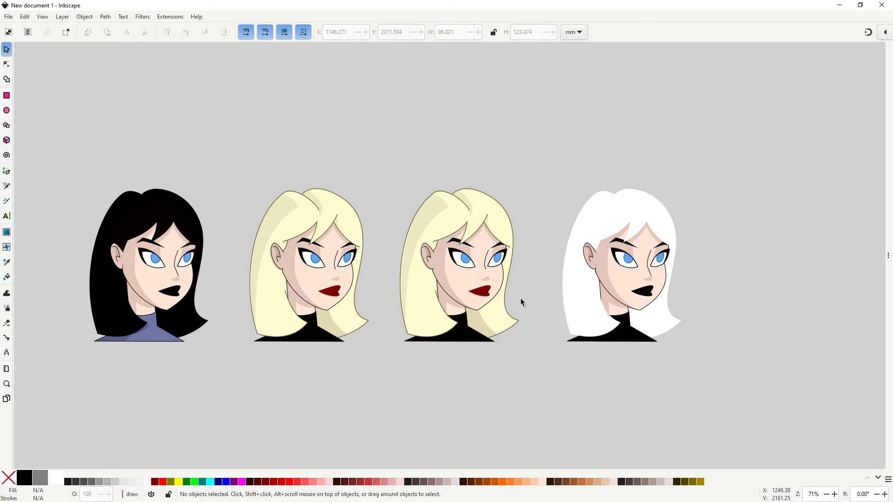
Recolour the duplicate head's lips with the black sampled from the original white-haired head's lips
{"action": "scroll", "coordinate": [493, 303], "scroll_direction": "up", "scroll_amount": 2}
{"action": "key", "text": "n"}
{"action": "left_click", "coordinate": [479, 275]}
{"action": "key", "text": "d"}
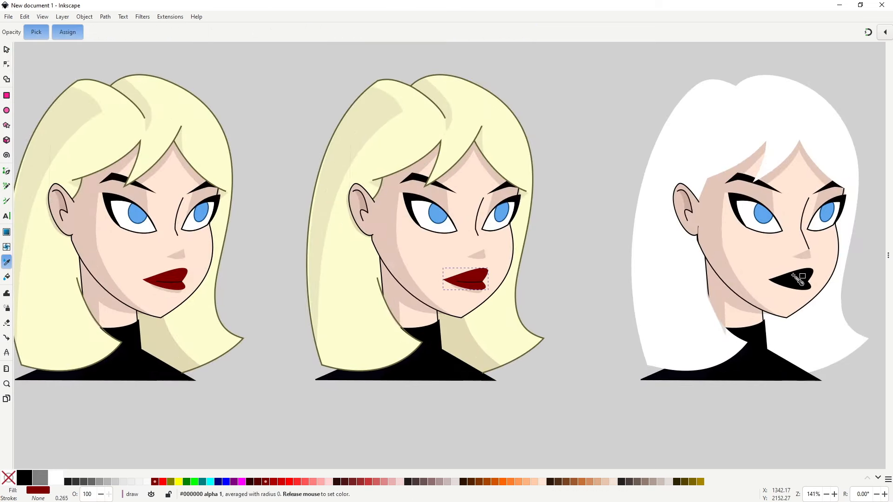
{"action": "left_click", "coordinate": [786, 275]}
Recolour the duplicate head's three hair shapes with the white sampled from the original white-haired head's hair
{"action": "key", "text": "n"}
{"action": "left_click", "coordinate": [473, 104]}
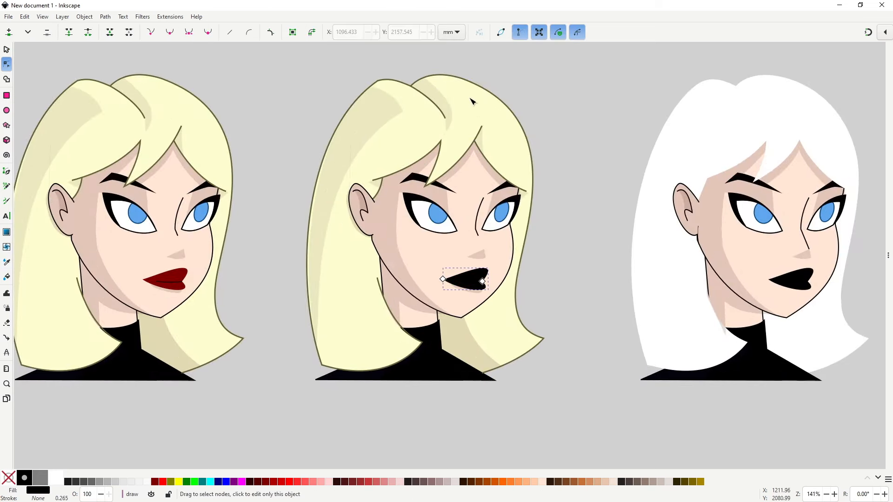
{"action": "left_click", "coordinate": [502, 347], "text": "shift"}
{"action": "left_click", "coordinate": [369, 335], "text": "shift"}
{"action": "key", "text": "d"}
{"action": "left_click", "coordinate": [724, 110]}
{"action": "key", "text": "s"}
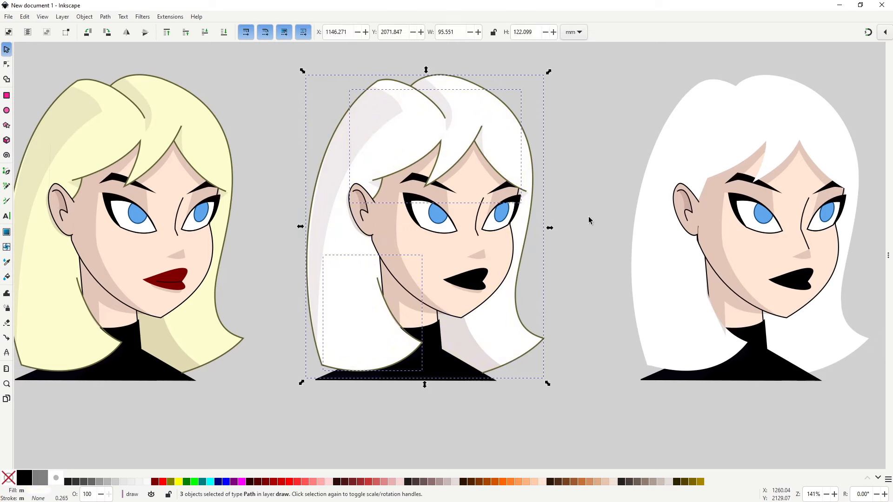
{"action": "left_click", "coordinate": [588, 217]}
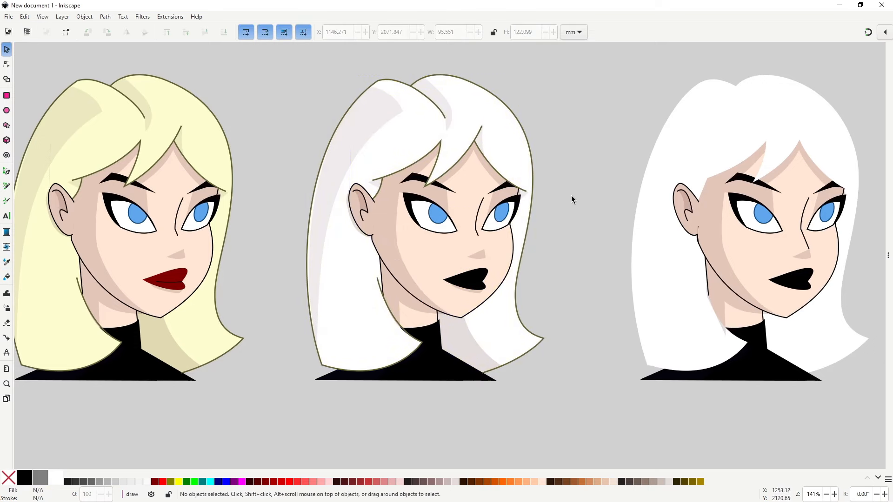
Select the olive hair outlines on the white-haired duplicate and recolour their strokes grey (7c7c7cff)
{"action": "scroll", "coordinate": [483, 175], "scroll_direction": "up", "scroll_amount": 3}
{"action": "key", "text": "n"}
{"action": "left_click_drag", "start_coordinate": [484, 175], "coordinate": [575, 410]}
{"action": "left_click", "coordinate": [424, 192]}
{"action": "left_click", "coordinate": [405, 140]}
{"action": "left_click", "coordinate": [512, 374], "text": "shift"}
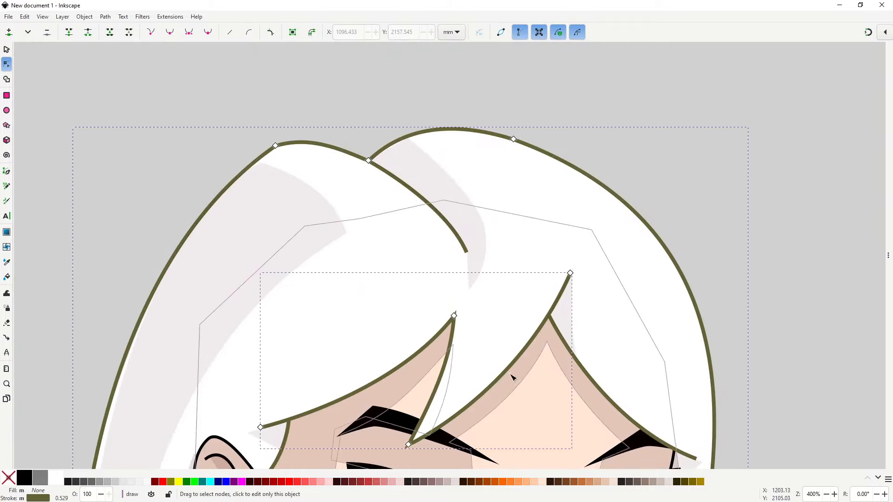
{"action": "left_click_drag", "start_coordinate": [511, 373], "coordinate": [322, 212]}
{"action": "left_click", "coordinate": [395, 211], "text": "shift"}
{"action": "scroll", "coordinate": [226, 334], "scroll_direction": "down", "scroll_amount": 3}
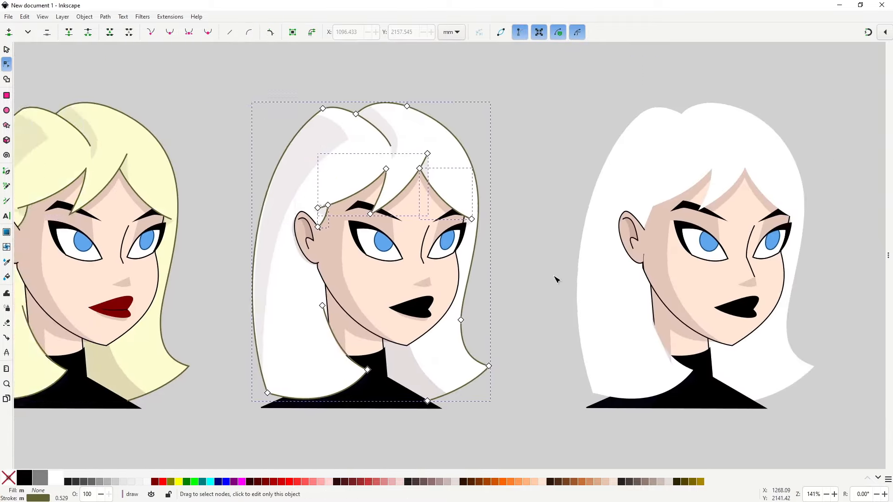
{"action": "key", "text": "ctrl+shift+f"}
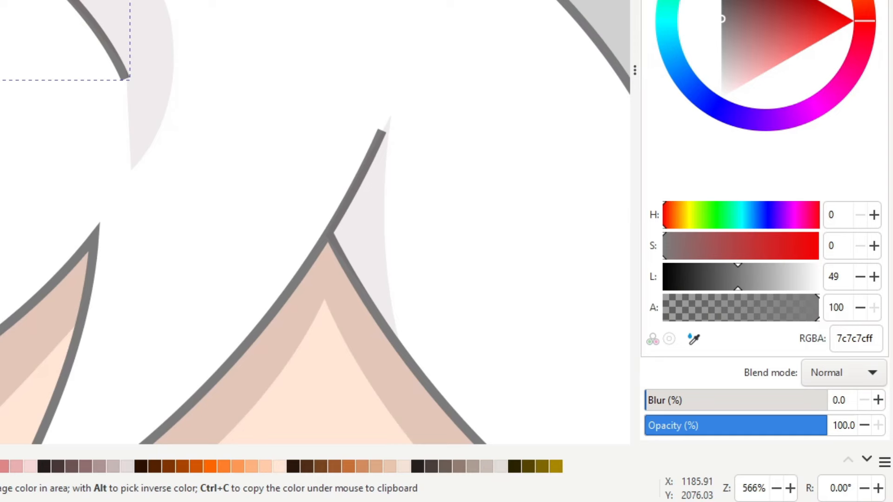